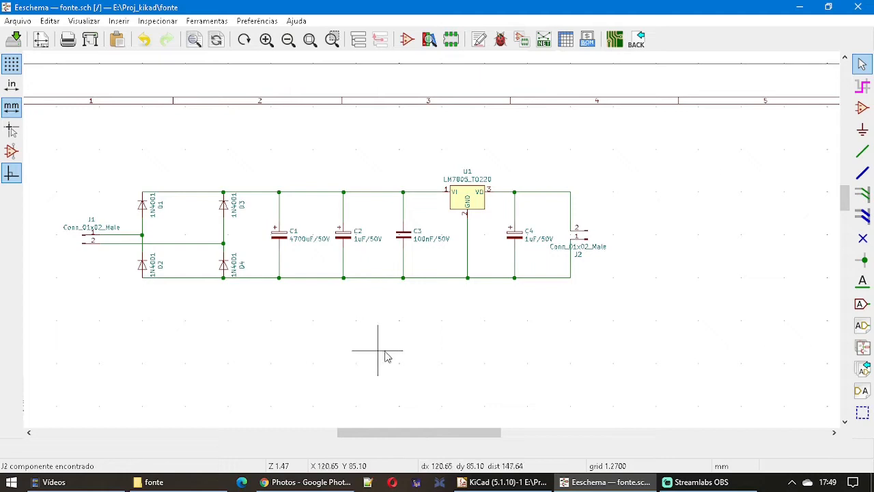
- Generate the schematic's netlist in Pcbnew default format and save it as fonte.net in the fonte project folder
{"action": "left_click", "coordinate": [544, 41]}
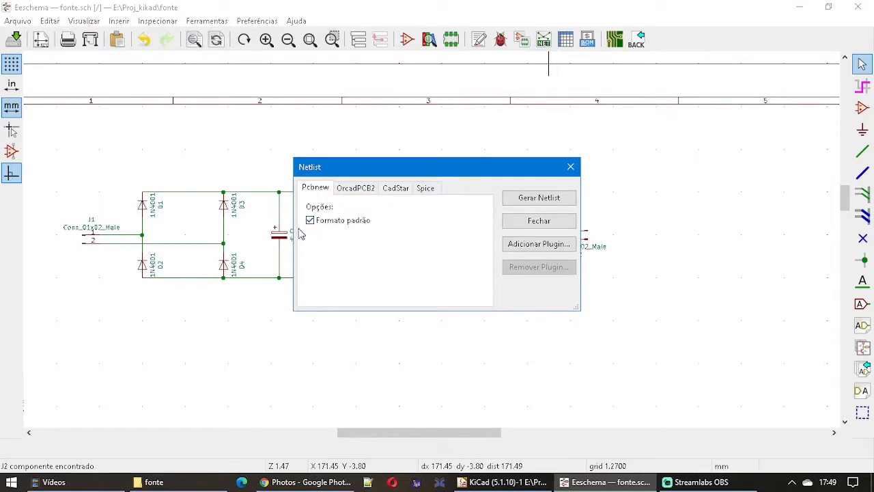
{"action": "left_click", "coordinate": [531, 202]}
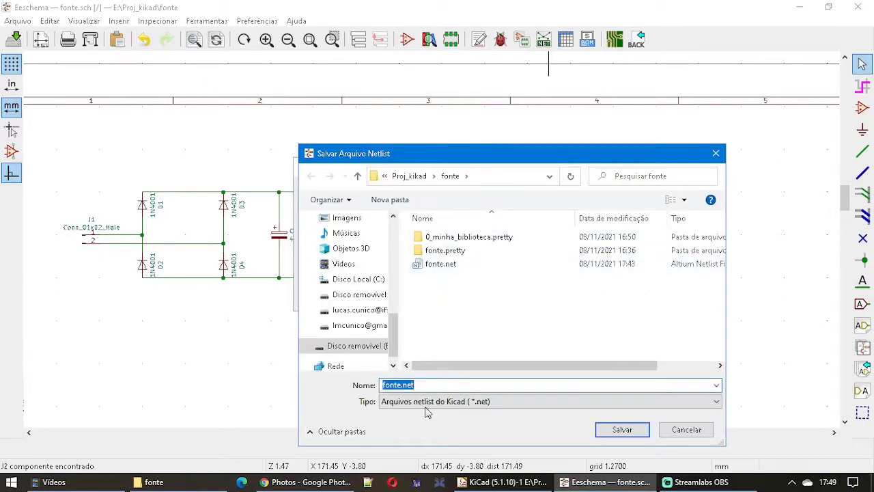
{"action": "left_click", "coordinate": [618, 430]}
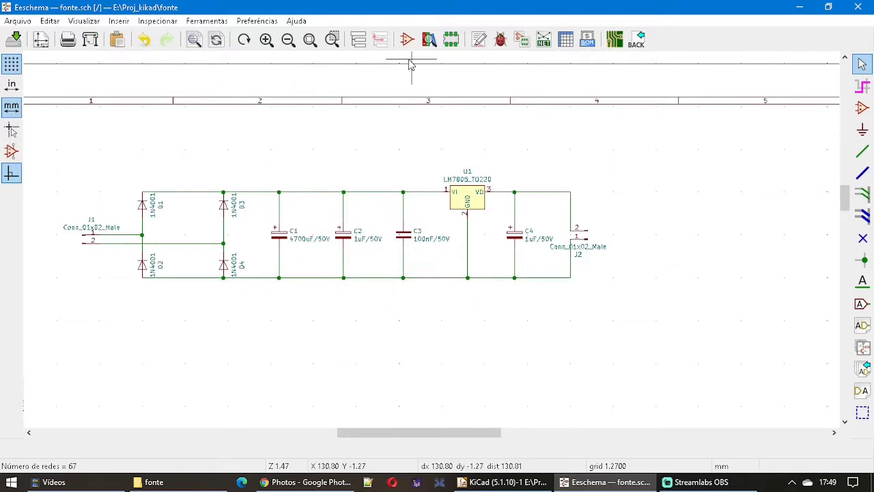
- Switch to the KiCad project manager and open the board file fonte.kicad_pcb in Pcbnew
{"action": "mouse_move", "coordinate": [492, 485]}
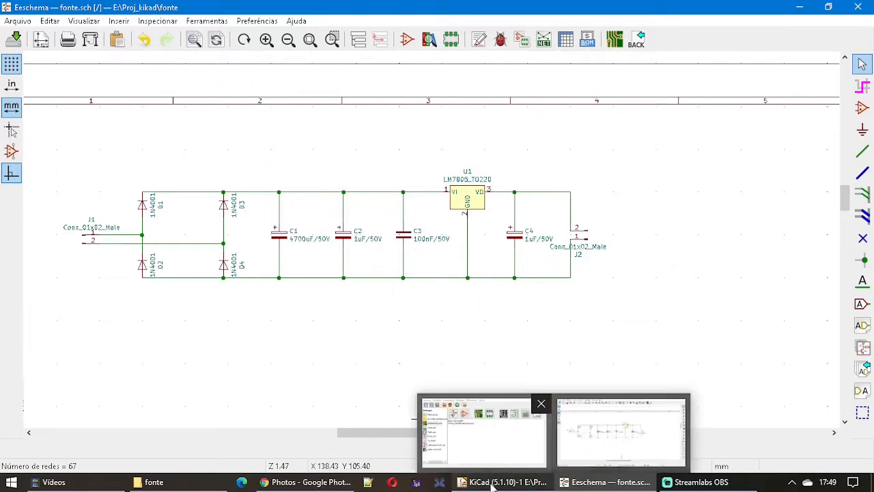
{"action": "left_click", "coordinate": [478, 433]}
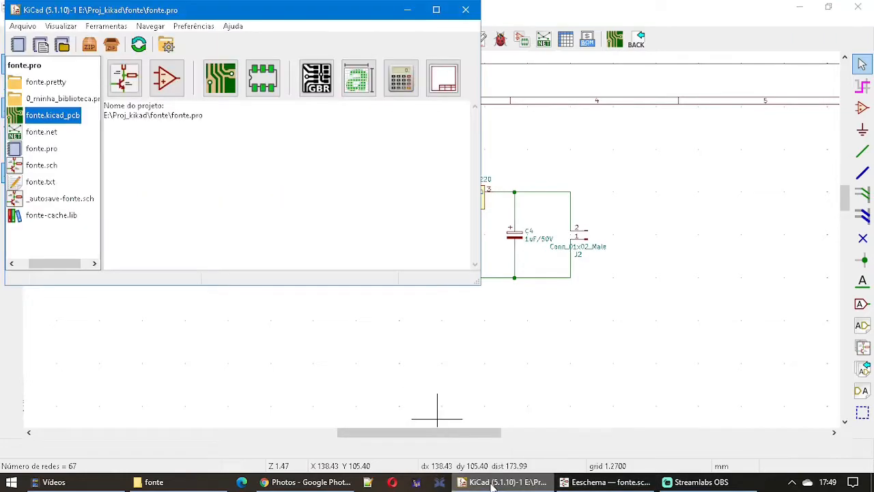
{"action": "double_click", "coordinate": [58, 118]}
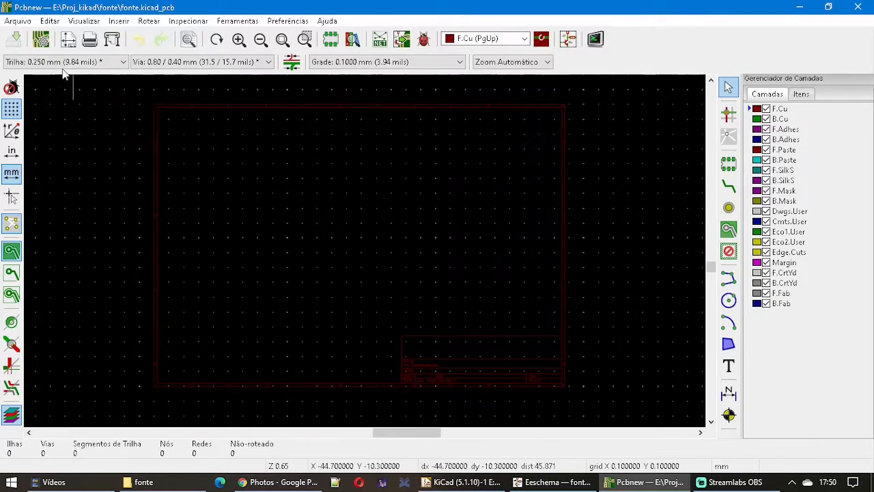
- Open the board setup and review the available copper layer counts
{"action": "left_click", "coordinate": [18, 22]}
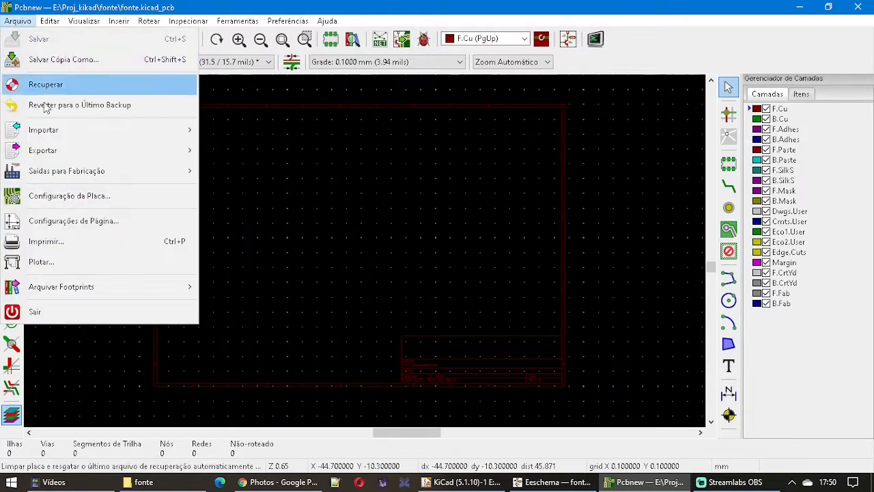
{"action": "left_click", "coordinate": [55, 198]}
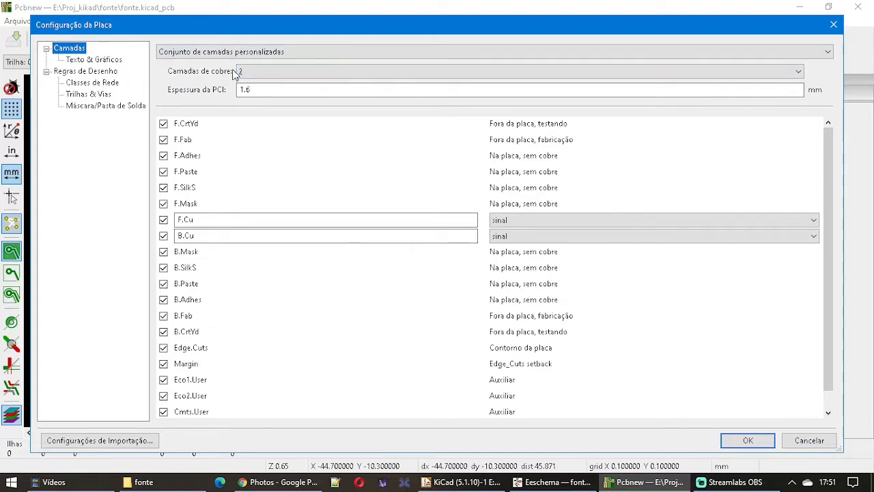
{"action": "left_click", "coordinate": [264, 74]}
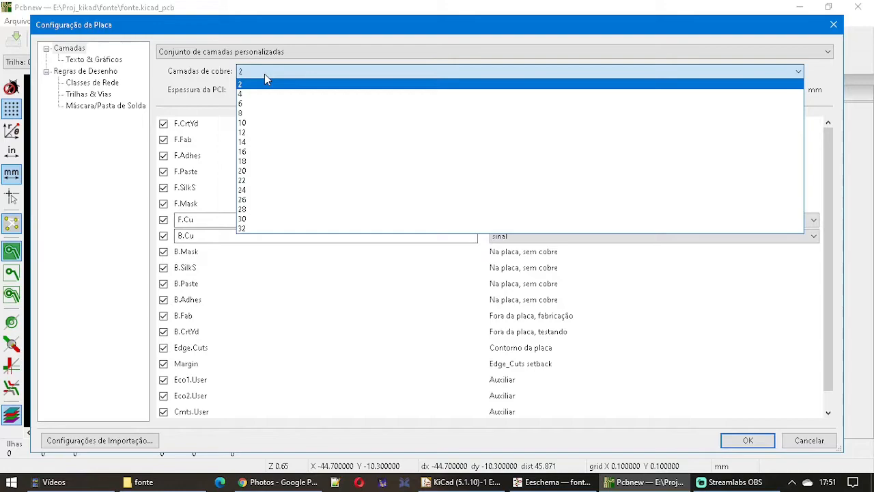
{"action": "left_click", "coordinate": [198, 73]}
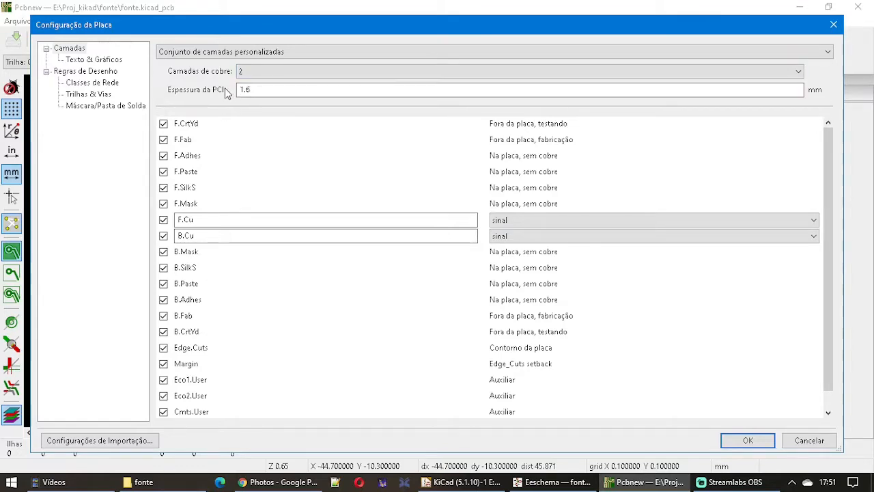
- Add predefined track widths of 0.5 mm, 0.75 mm and 1 mm to the board's design rules
{"action": "left_click", "coordinate": [76, 97]}
{"action": "left_click", "coordinate": [196, 107]}
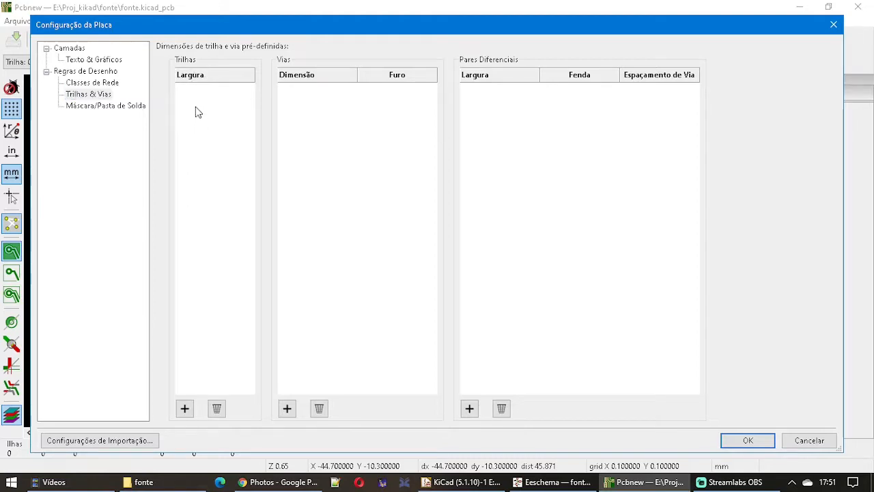
{"action": "left_click", "coordinate": [185, 408]}
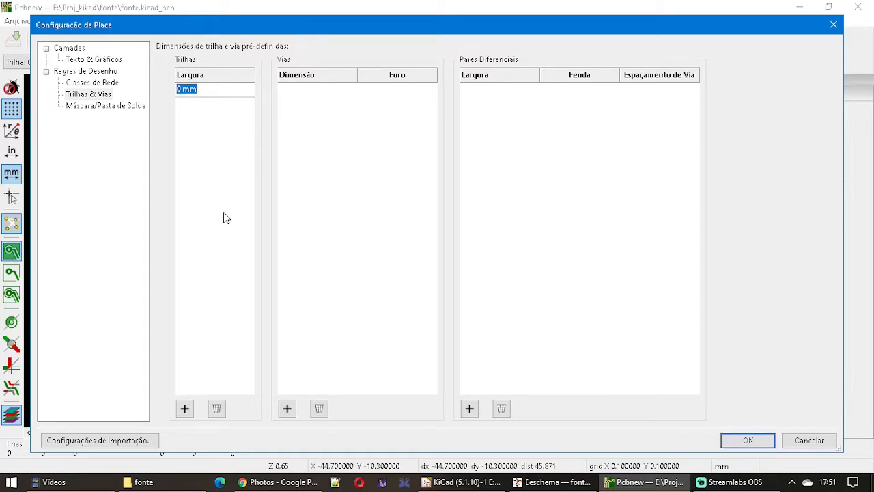
{"action": "type", "text": "0,"}
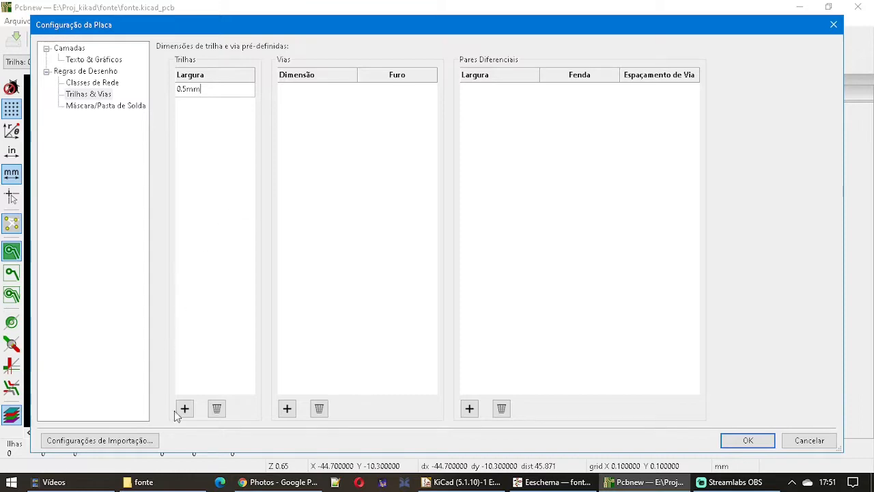
{"action": "left_click", "coordinate": [184, 408]}
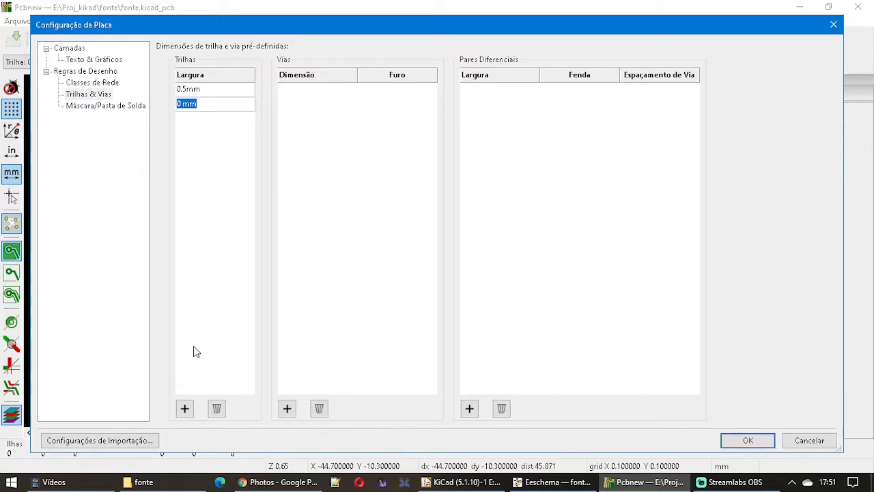
{"action": "type", "text": "0.75m"}
{"action": "left_click", "coordinate": [185, 408]}
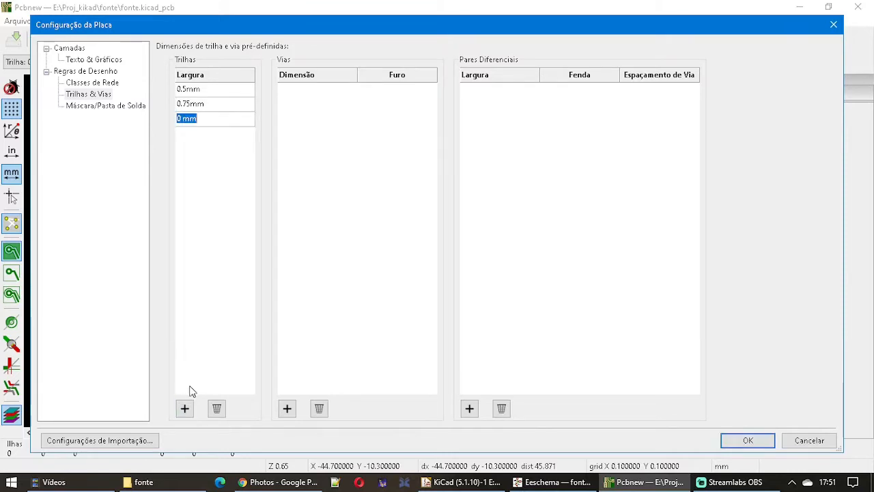
{"action": "type", "text": "1m"}
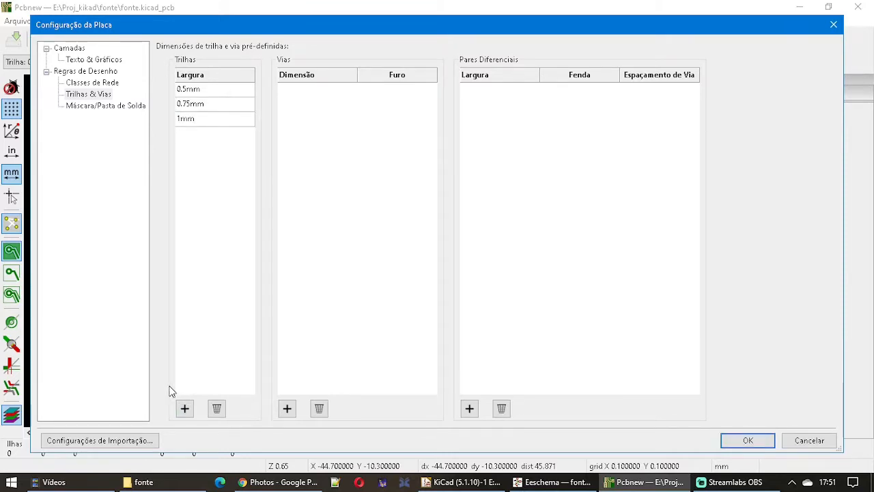
- Add predefined track widths of 1.5 mm and 2 mm, and remove the surplus 0 mm row
{"action": "left_click", "coordinate": [185, 408]}
{"action": "type", "text": "1"}
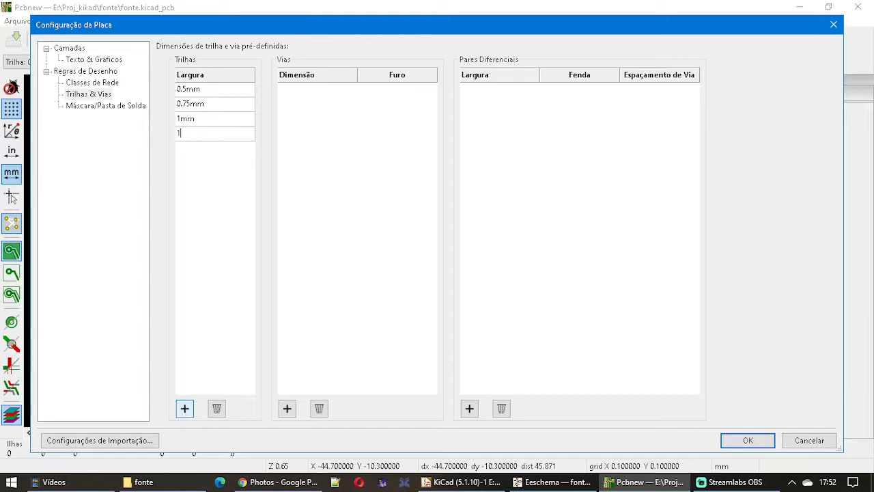
{"action": "type", "text": ".5mm"}
{"action": "left_click", "coordinate": [184, 408]}
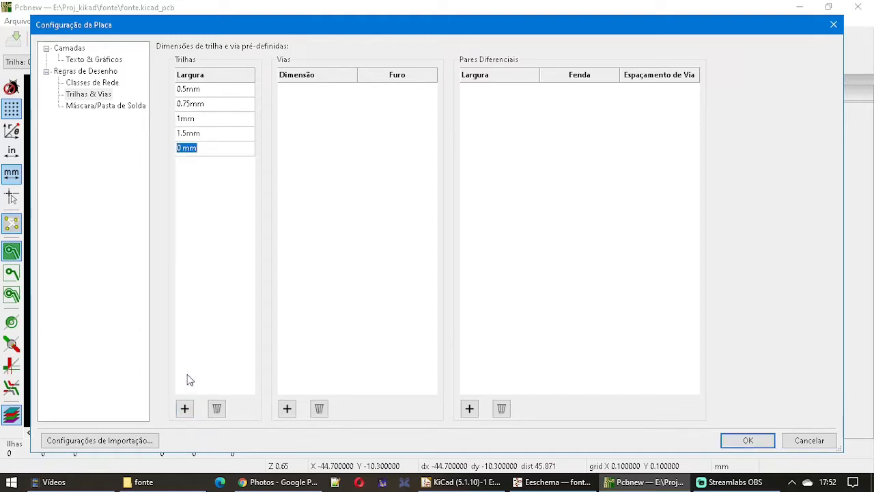
{"action": "type", "text": "2m"}
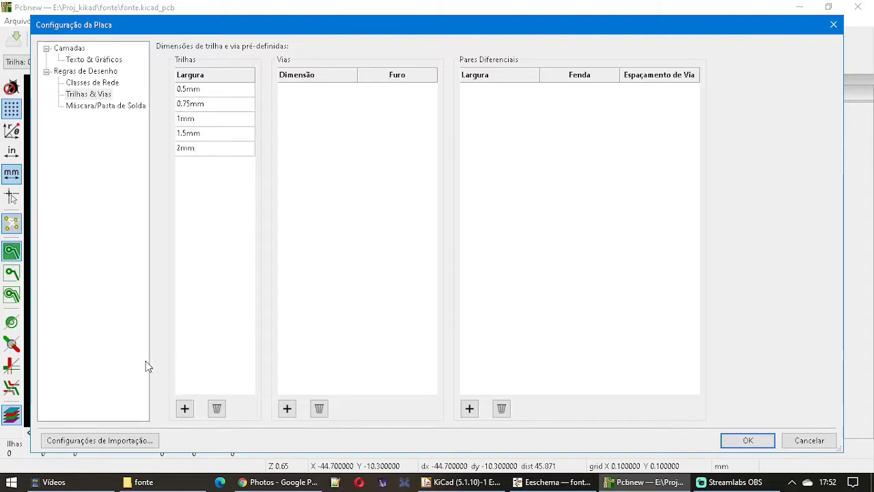
{"action": "left_click", "coordinate": [185, 408]}
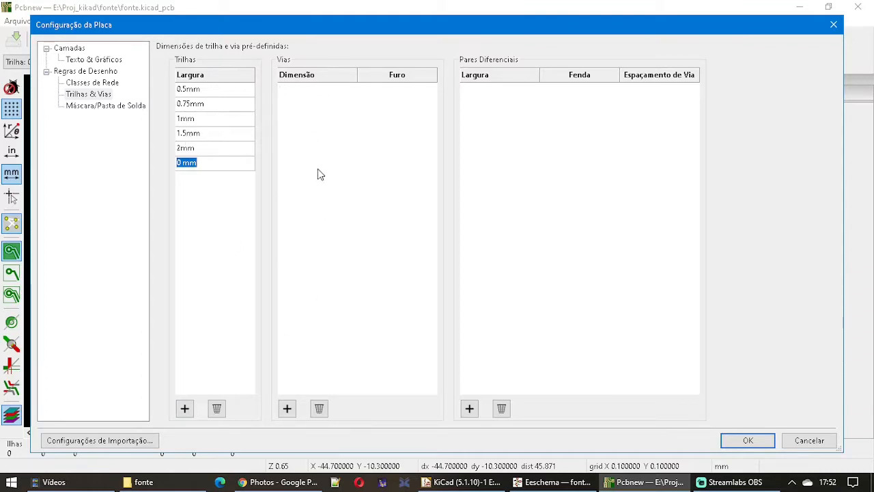
{"action": "left_click", "coordinate": [301, 161]}
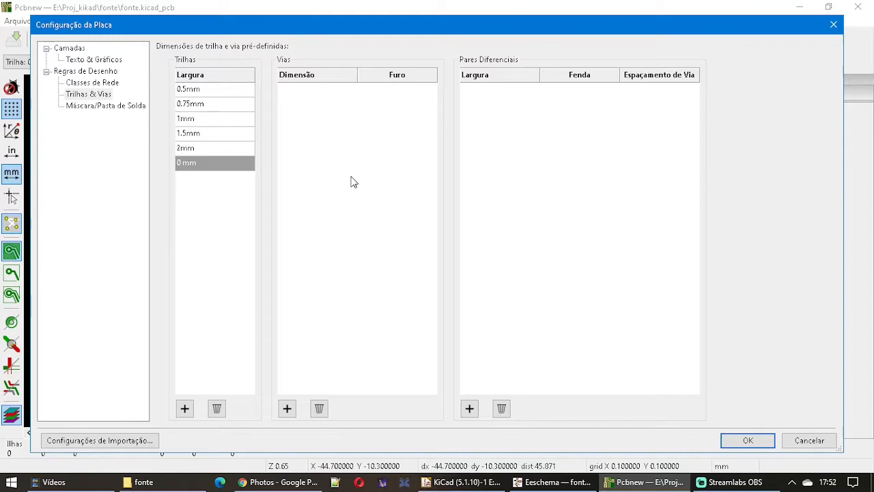
{"action": "left_click", "coordinate": [200, 163]}
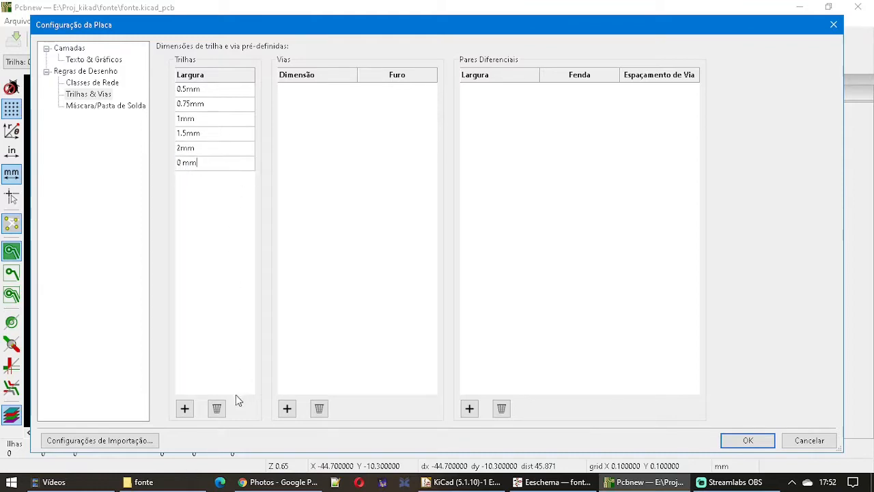
{"action": "left_click", "coordinate": [217, 411]}
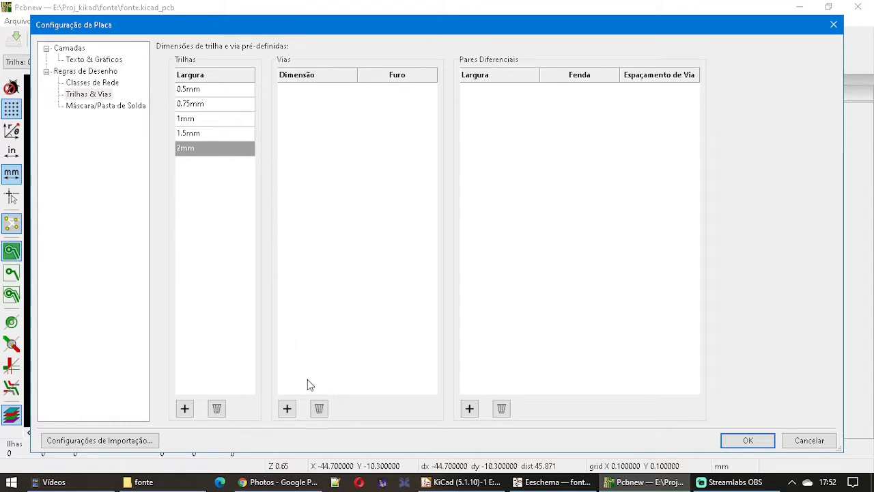
- Add a predefined via size of 1 mm with a 0.75 mm hole and apply the board setup
{"action": "left_click", "coordinate": [288, 411]}
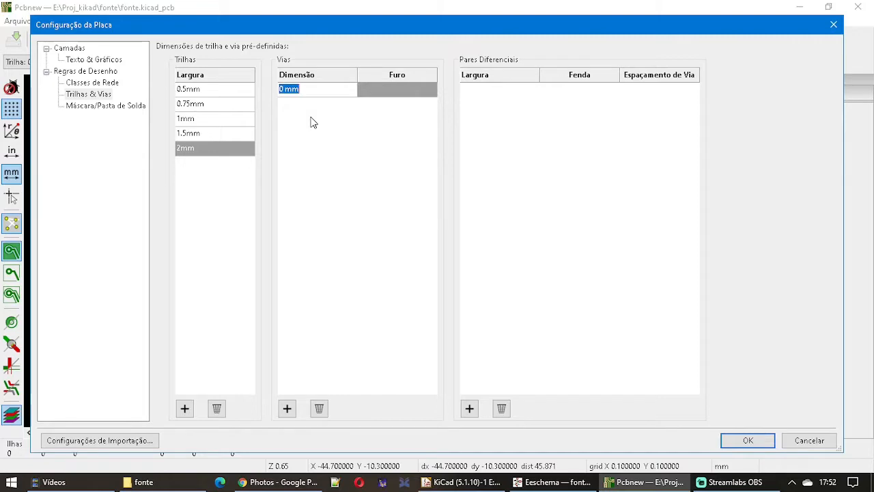
{"action": "type", "text": "0"}
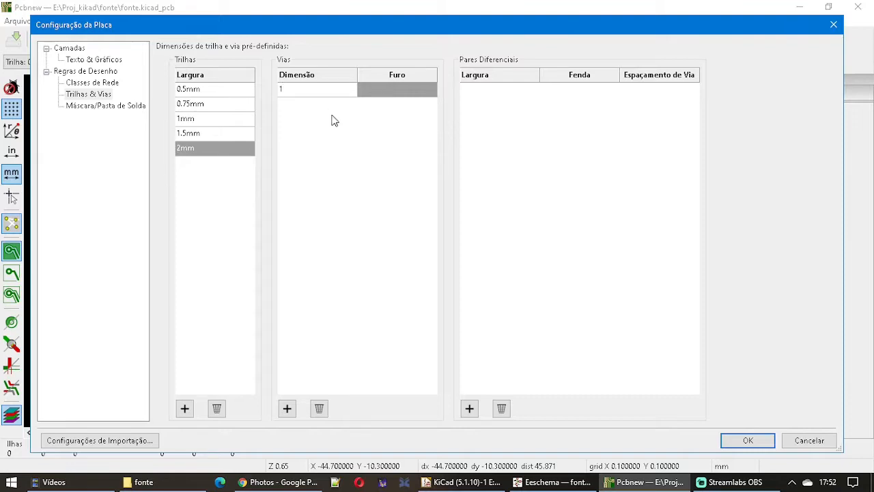
{"action": "left_click", "coordinate": [372, 97]}
{"action": "left_click", "coordinate": [367, 96]}
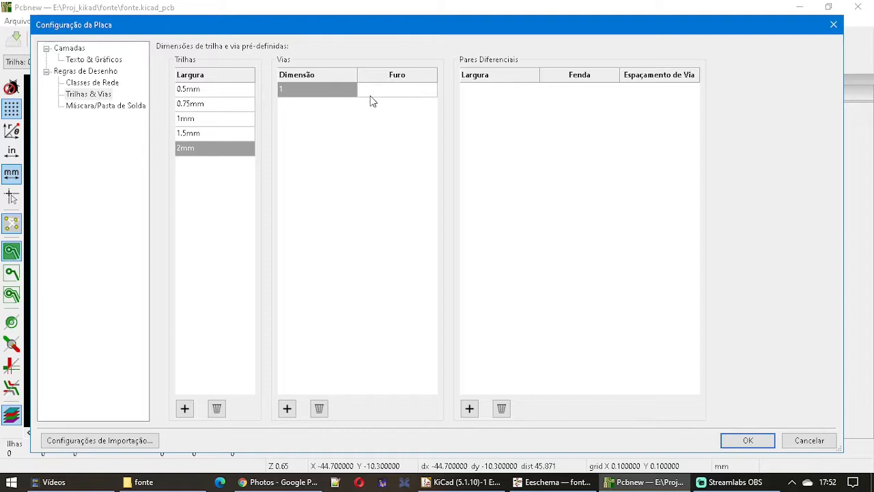
{"action": "type", "text": ".75"}
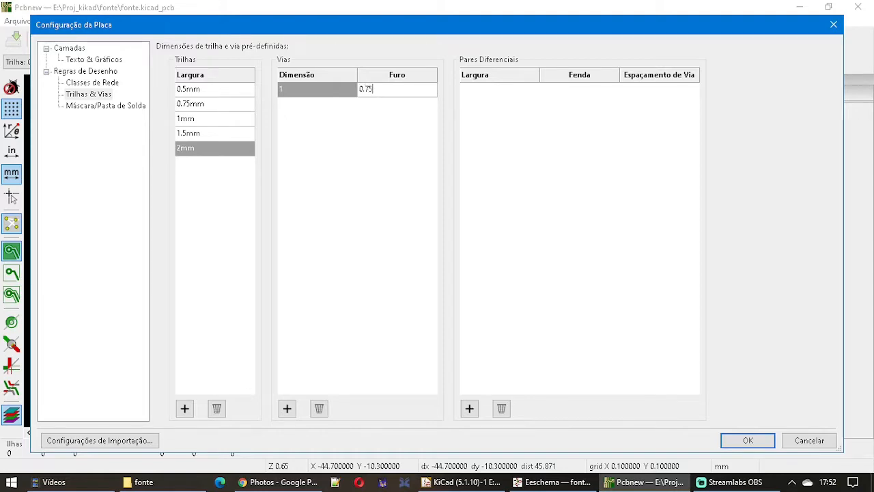
{"action": "left_click", "coordinate": [367, 107]}
{"action": "left_click", "coordinate": [377, 94]}
{"action": "left_click", "coordinate": [290, 90]}
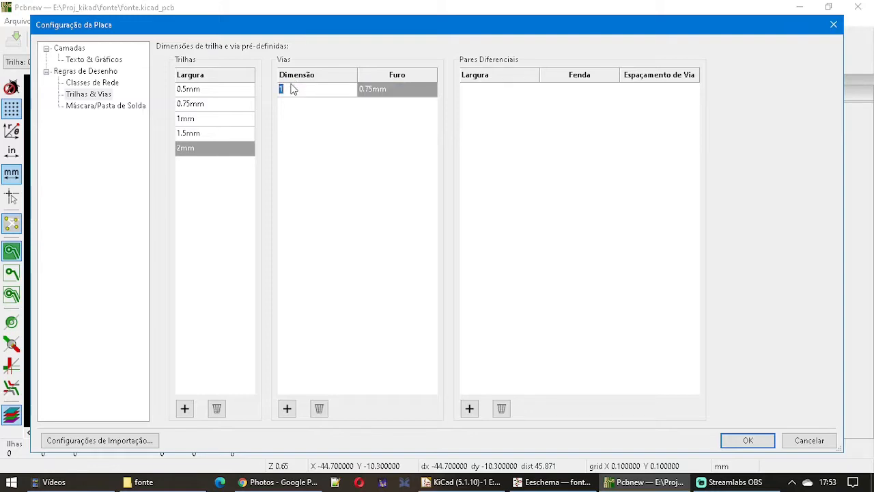
{"action": "type", "text": "mm"}
{"action": "left_click", "coordinate": [524, 262]}
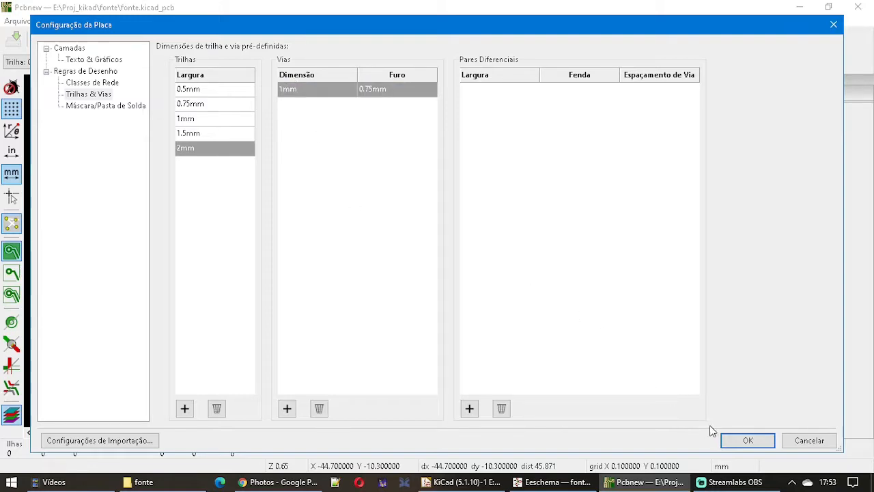
{"action": "left_click", "coordinate": [748, 441]}
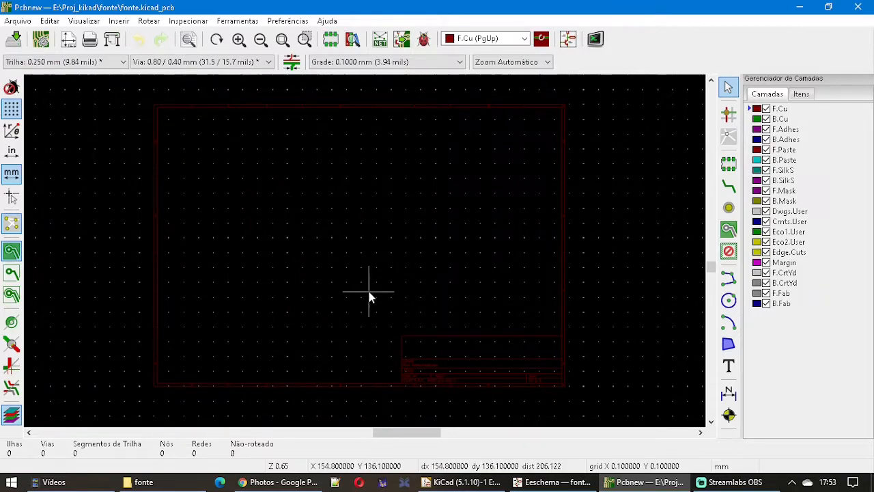
- Draw a closed rectangular board outline about 101 mm by 50 mm on the Edge.Cuts layer using graphic lines
{"action": "left_click", "coordinate": [751, 253]}
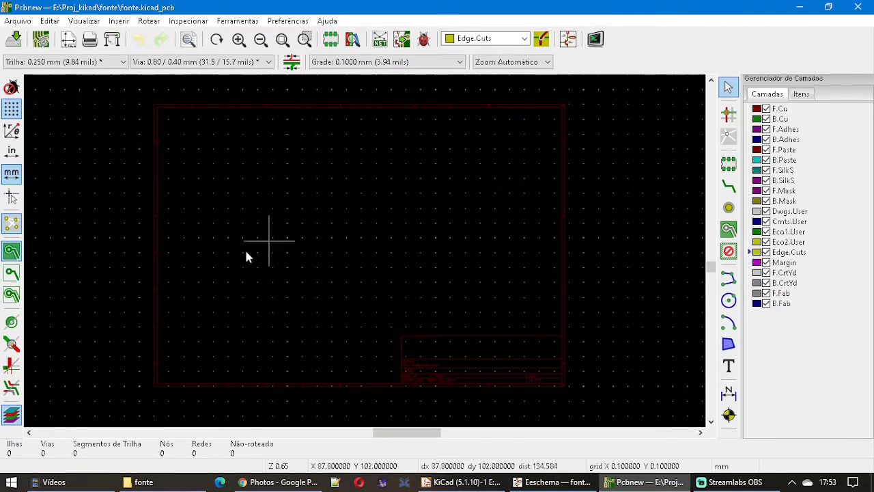
{"action": "left_click", "coordinate": [729, 278]}
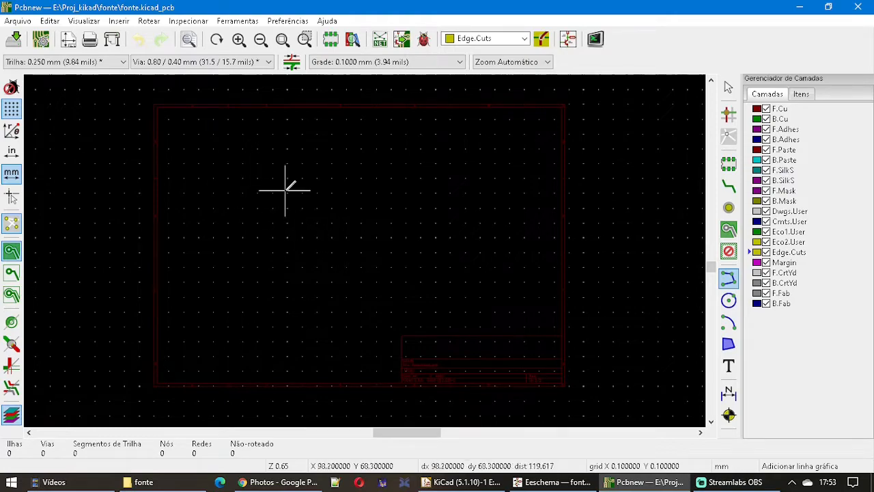
{"action": "scroll", "coordinate": [285, 185], "scroll_direction": "up", "scroll_amount": 1}
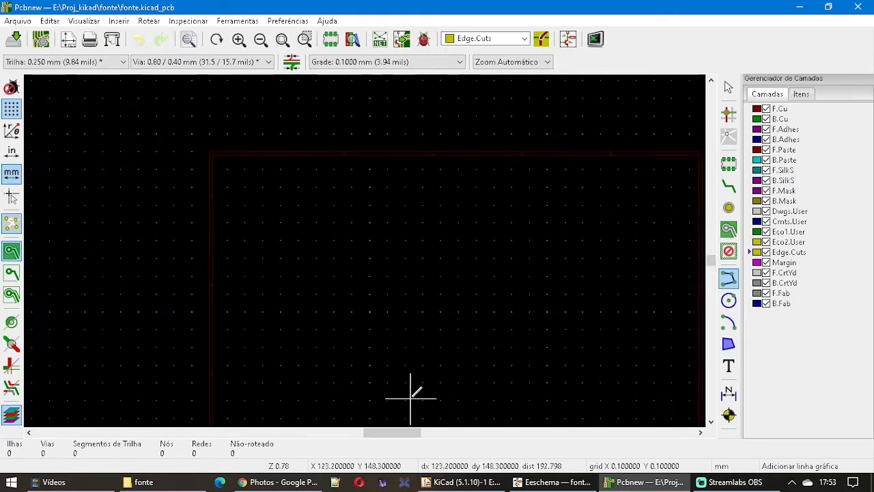
{"action": "left_click_drag", "start_coordinate": [391, 432], "coordinate": [424, 432]}
{"action": "scroll", "coordinate": [345, 357], "scroll_direction": "up", "scroll_amount": 1}
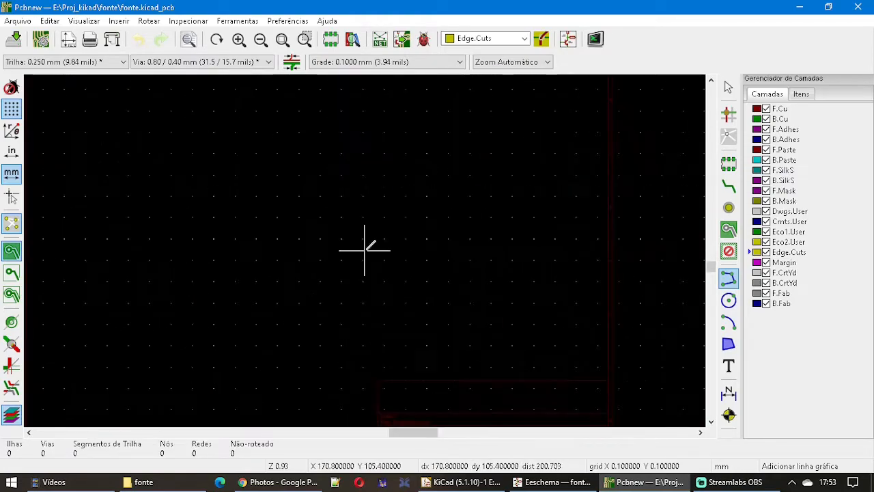
{"action": "scroll", "coordinate": [309, 284], "scroll_direction": "down", "scroll_amount": 1}
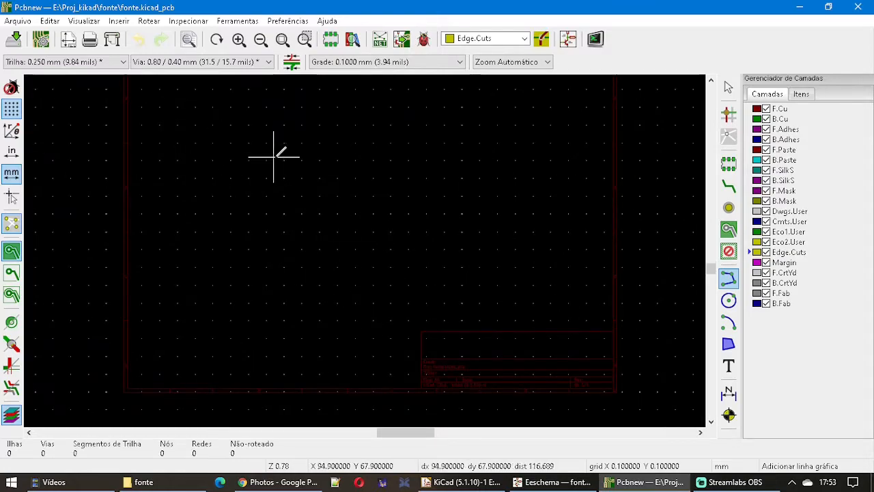
{"action": "left_click", "coordinate": [219, 148]}
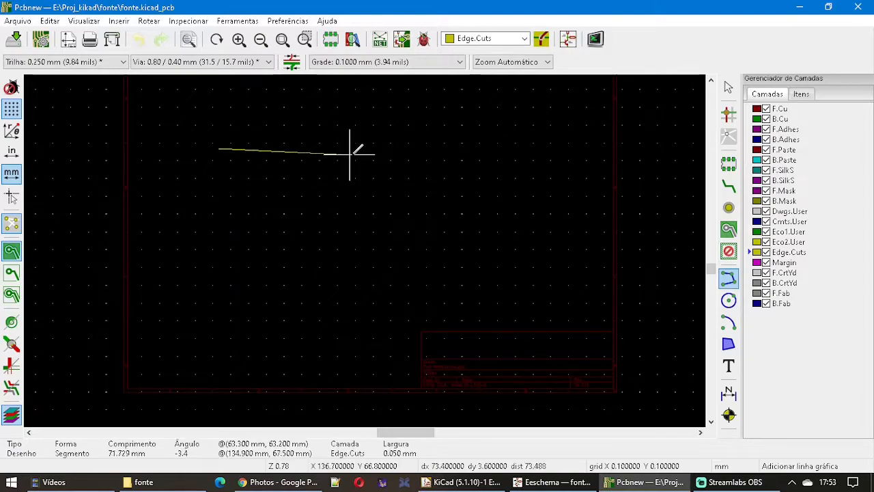
{"action": "left_click", "coordinate": [399, 148]}
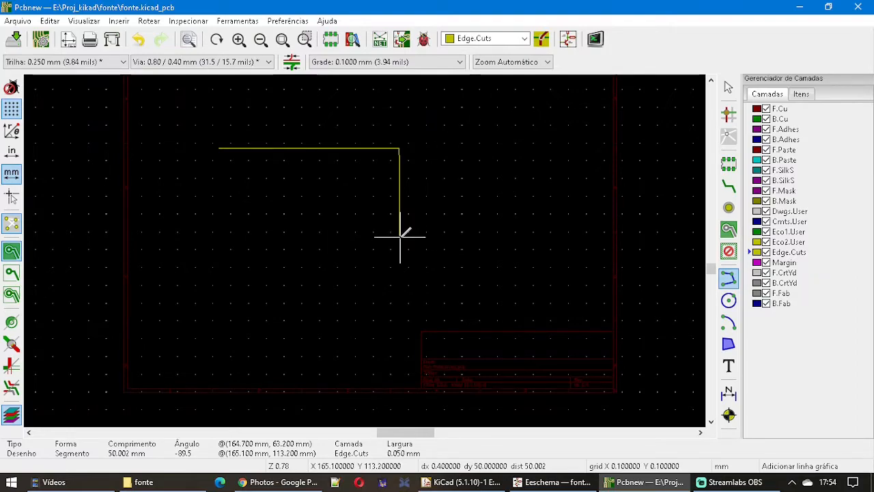
{"action": "left_click", "coordinate": [400, 236]}
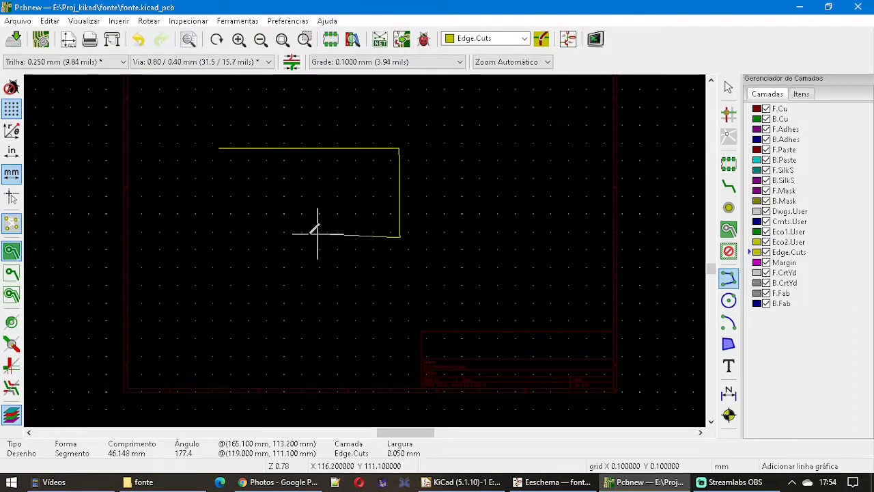
{"action": "left_click", "coordinate": [220, 237]}
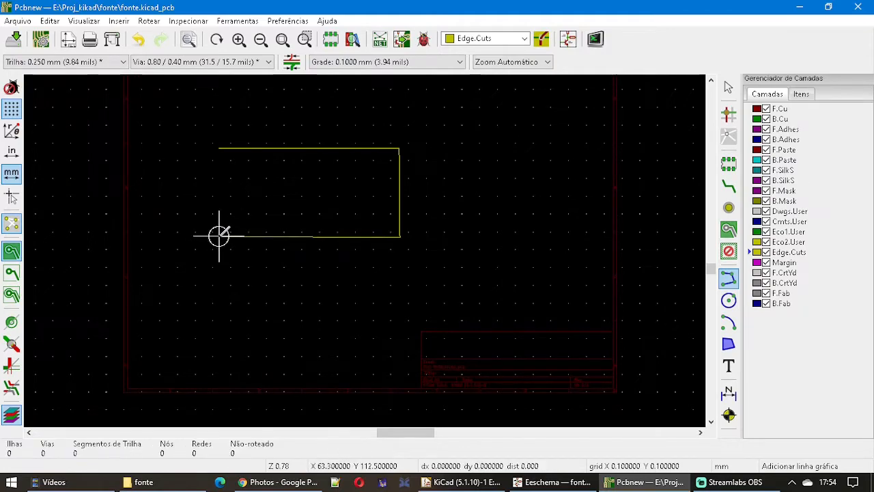
{"action": "left_click", "coordinate": [219, 147]}
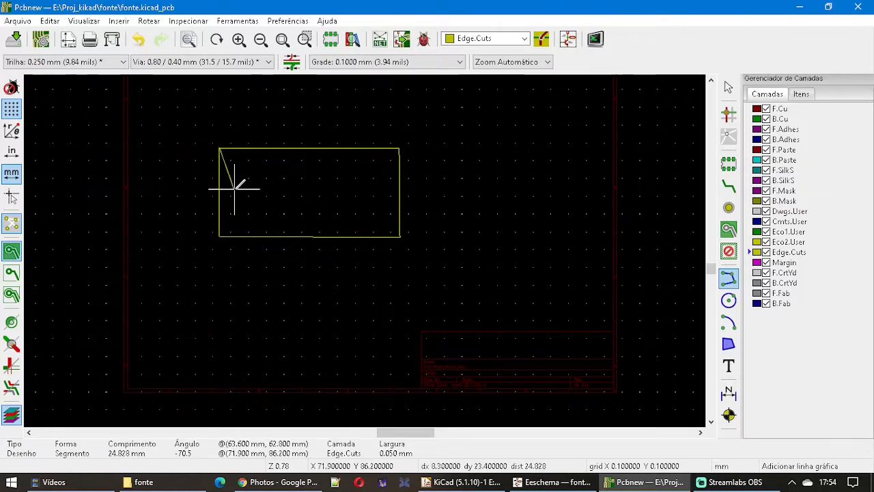
{"action": "key", "text": "Escape"}
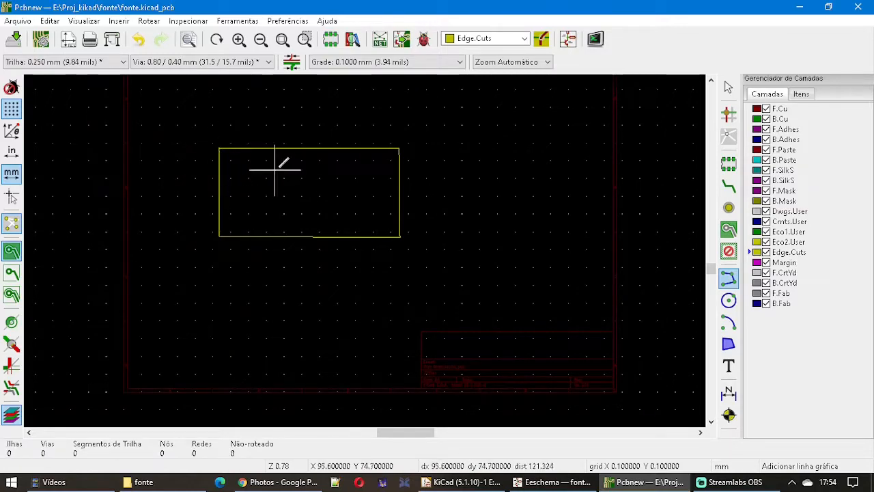
- Set the start point of the board outline's upper edge to X 60 mm, Y 60 mm
{"action": "scroll", "coordinate": [275, 170], "scroll_direction": "up", "scroll_amount": 1}
{"action": "scroll", "coordinate": [400, 273], "scroll_direction": "up", "scroll_amount": 4}
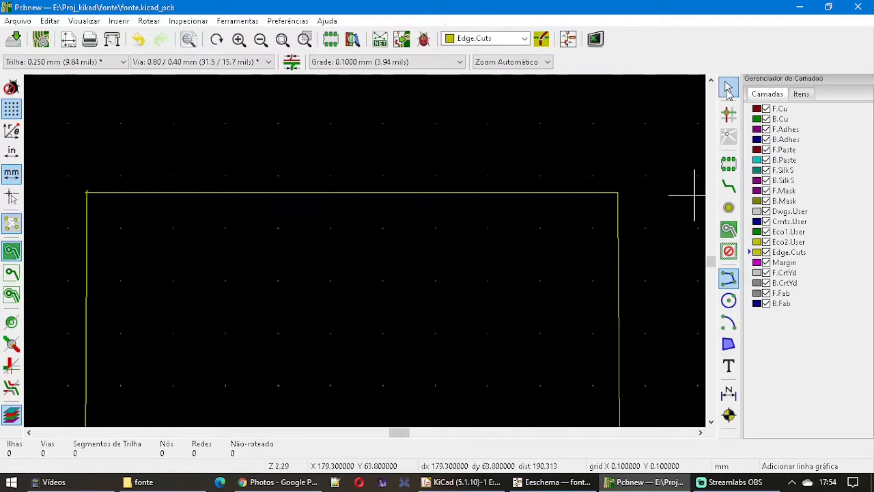
{"action": "left_click", "coordinate": [728, 87]}
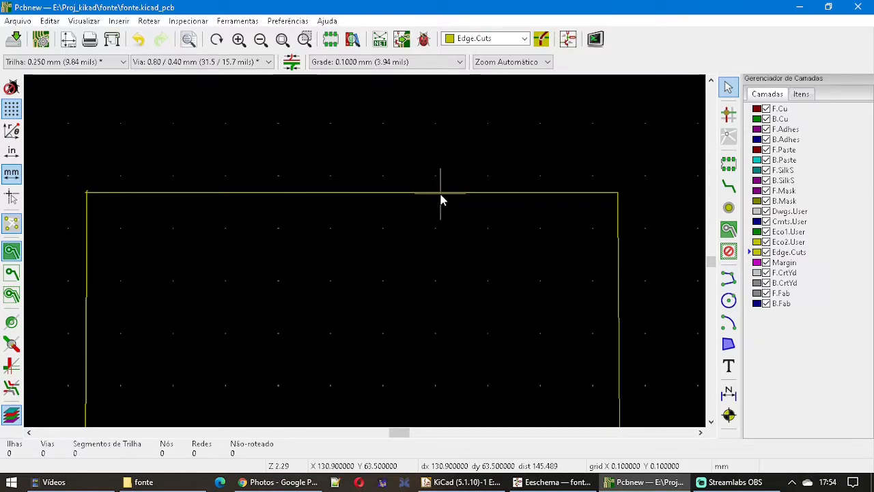
{"action": "scroll", "coordinate": [438, 196], "scroll_direction": "up", "scroll_amount": 10}
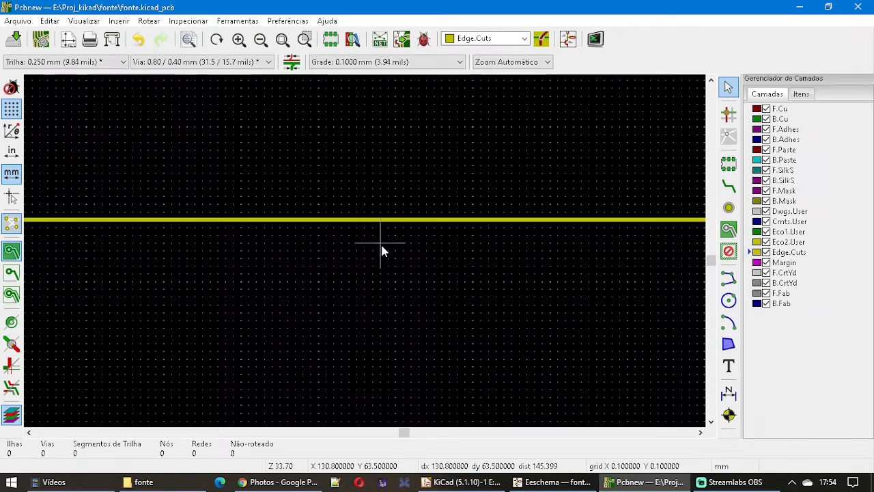
{"action": "left_click", "coordinate": [380, 221]}
{"action": "double_click", "coordinate": [380, 222]}
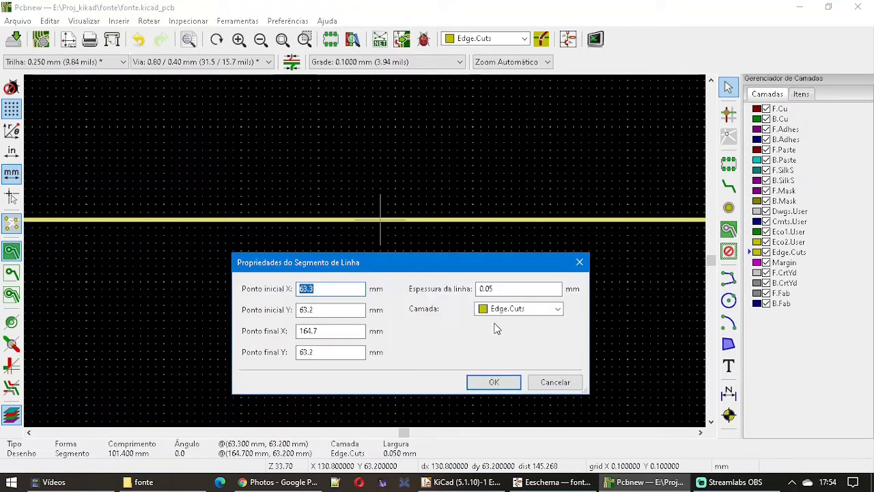
{"action": "left_click", "coordinate": [508, 291]}
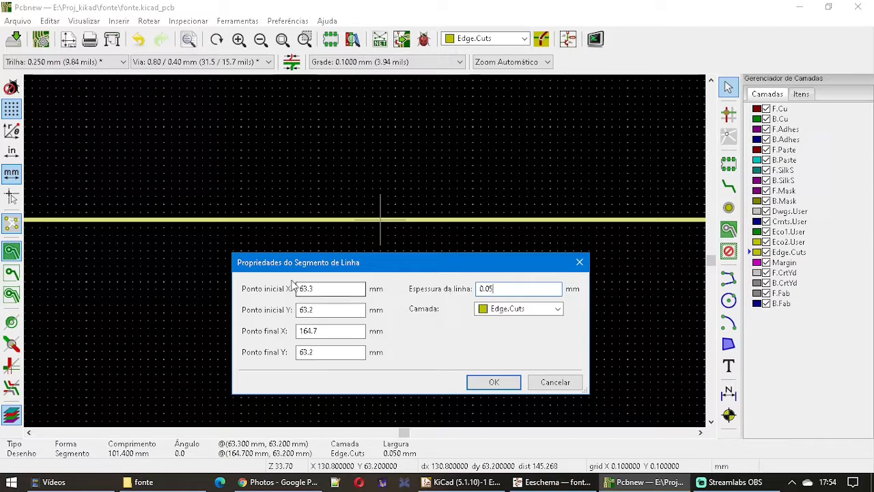
{"action": "double_click", "coordinate": [341, 289]}
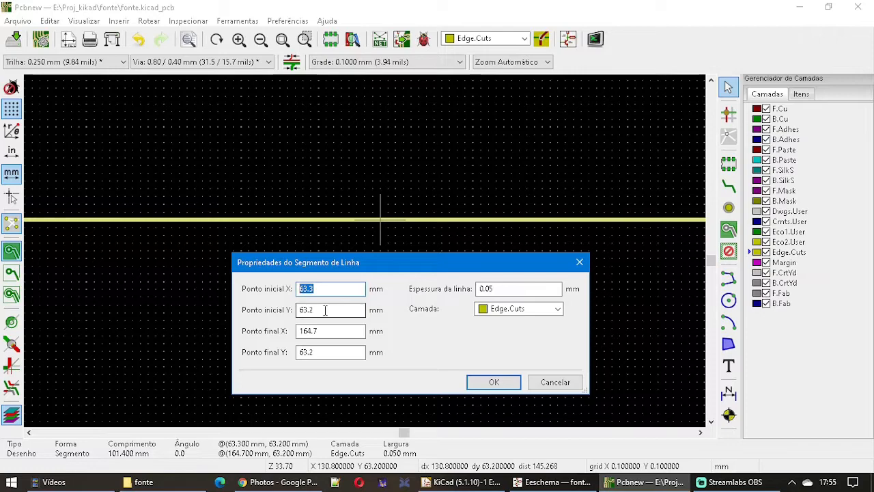
{"action": "type", "text": "60"}
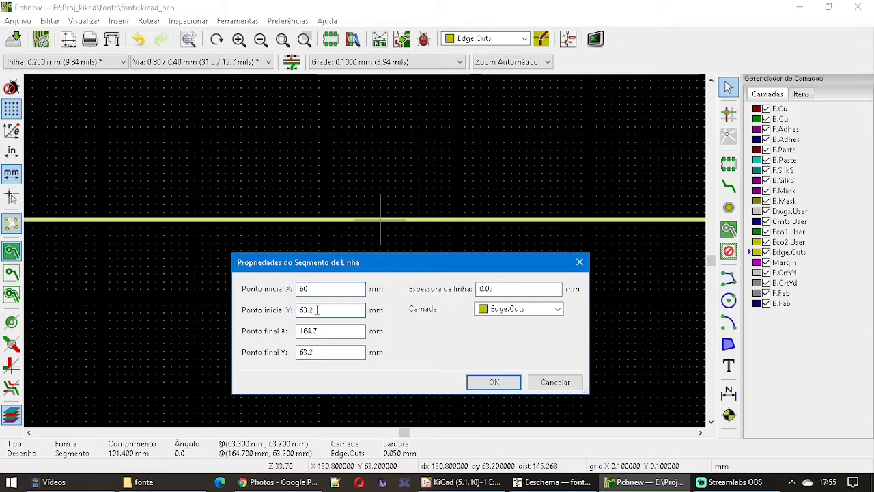
{"action": "double_click", "coordinate": [333, 310]}
{"action": "type", "text": "60"}
{"action": "key", "text": "Tab"}
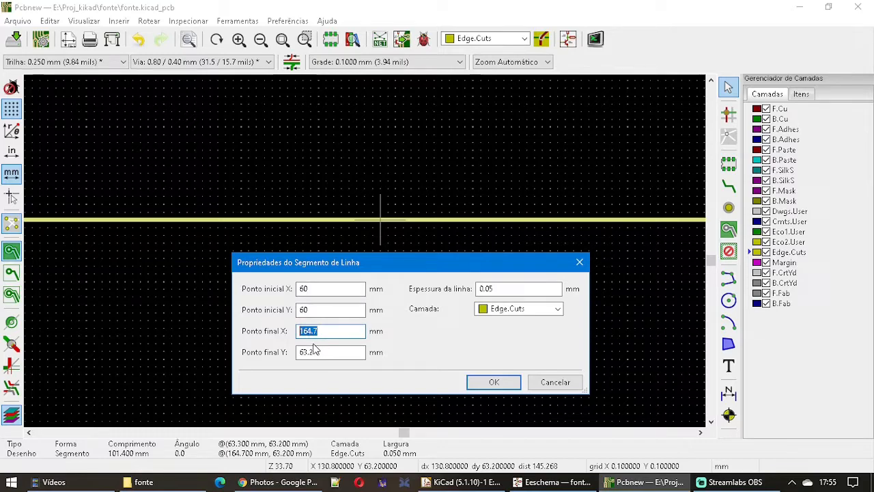
- Set the upper edge's end point to X 160 mm, Y 60 mm and apply the segment properties
{"action": "type", "text": "160"}
{"action": "key", "text": "Tab"}
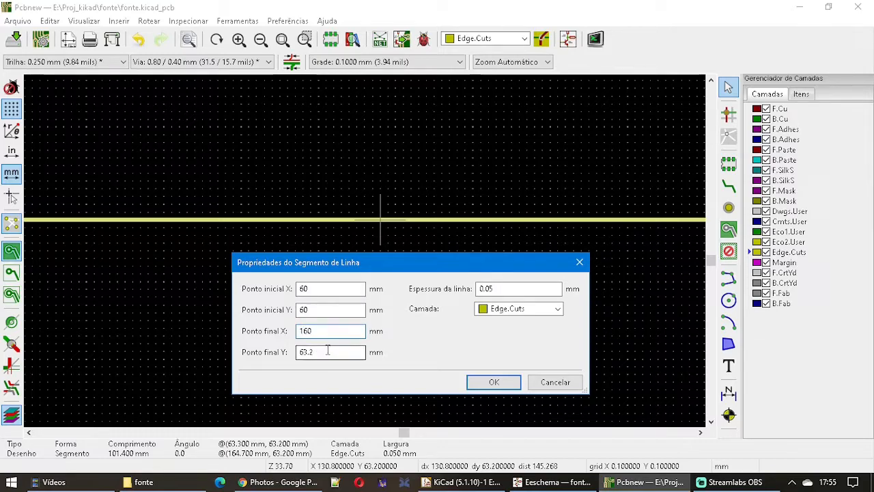
{"action": "type", "text": "60"}
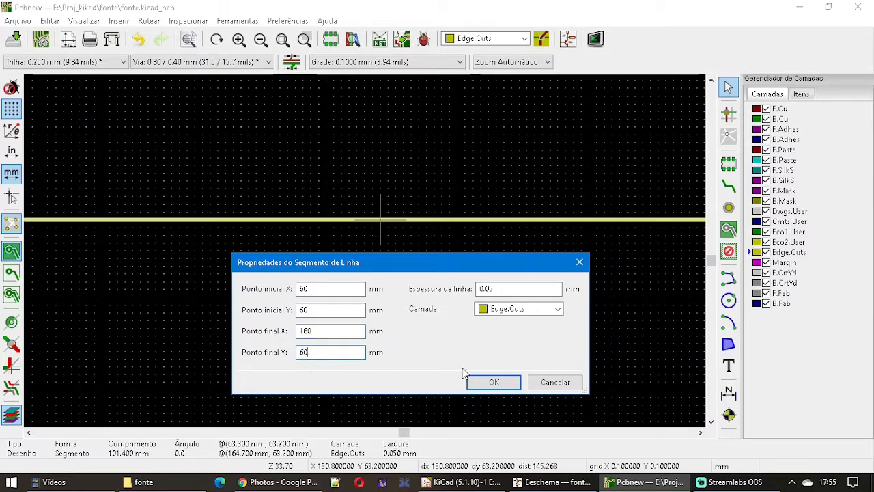
{"action": "left_click", "coordinate": [487, 383]}
- Set both the start X and end X of the board outline's right edge to 160 mm
{"action": "scroll", "coordinate": [450, 298], "scroll_direction": "up", "scroll_amount": 3}
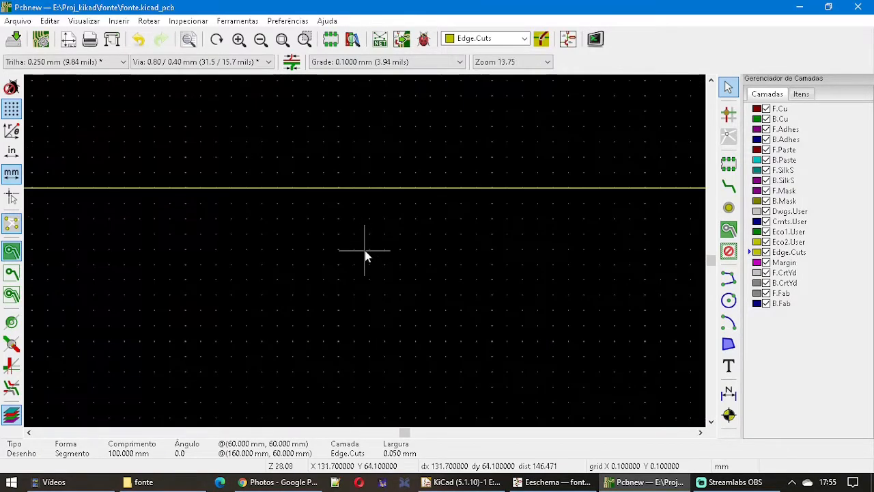
{"action": "scroll", "coordinate": [364, 250], "scroll_direction": "up", "scroll_amount": 3}
{"action": "scroll", "coordinate": [489, 280], "scroll_direction": "up", "scroll_amount": 1}
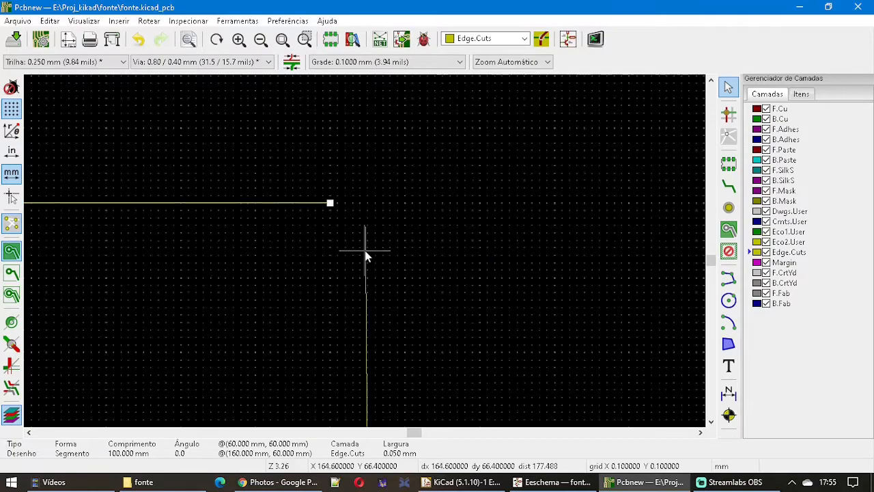
{"action": "scroll", "coordinate": [364, 250], "scroll_direction": "up", "scroll_amount": 6}
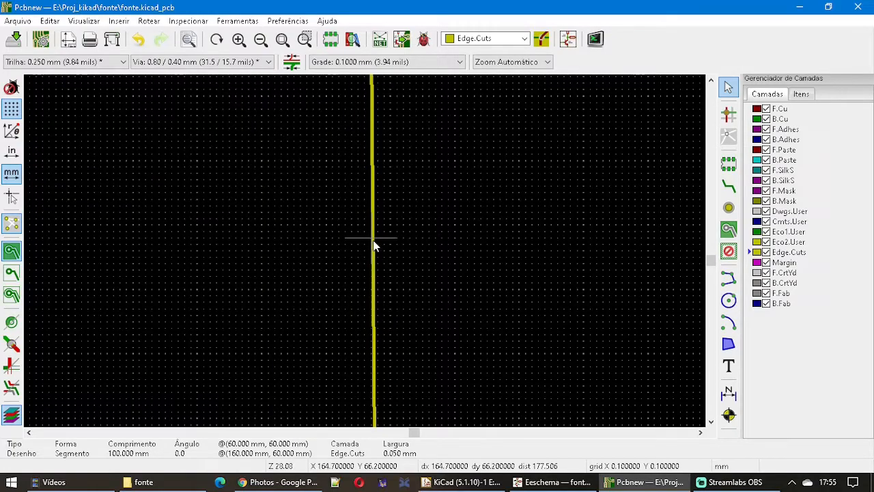
{"action": "double_click", "coordinate": [372, 237]}
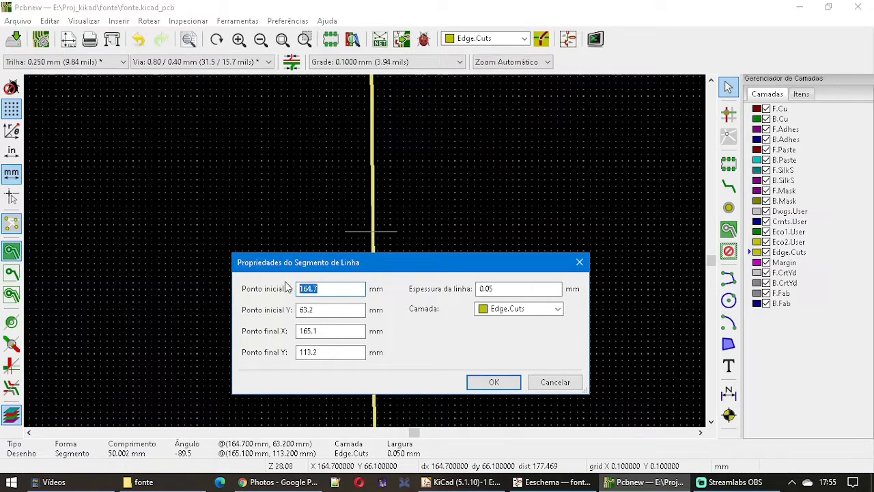
{"action": "type", "text": "160"}
{"action": "double_click", "coordinate": [328, 332]}
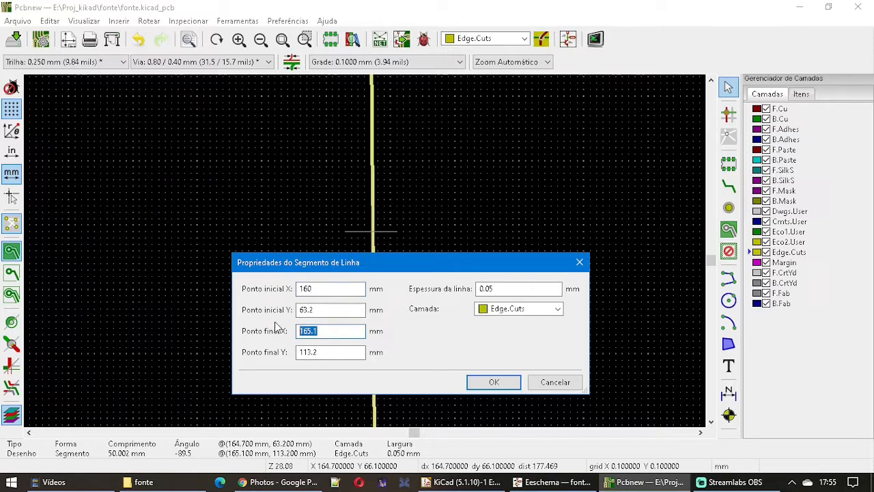
{"action": "type", "text": "160"}
- Set the right edge's start Y to 60 mm and end Y to 110 mm, and apply the segment properties
{"action": "double_click", "coordinate": [293, 309]}
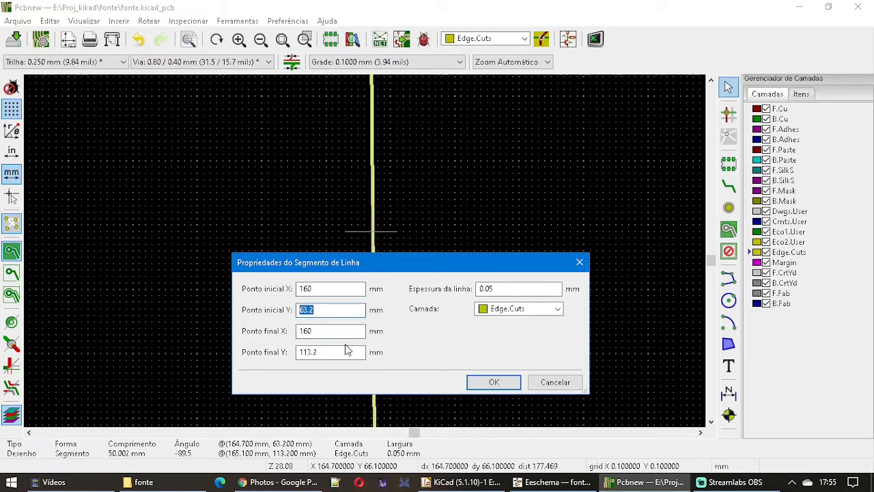
{"action": "type", "text": "60"}
{"action": "key", "text": "Tab"}
{"action": "key", "text": "Tab"}
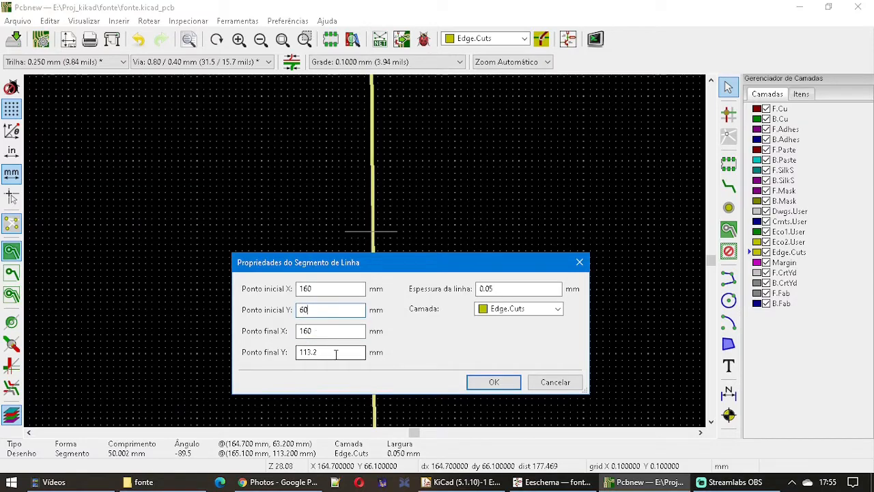
{"action": "double_click", "coordinate": [299, 352]}
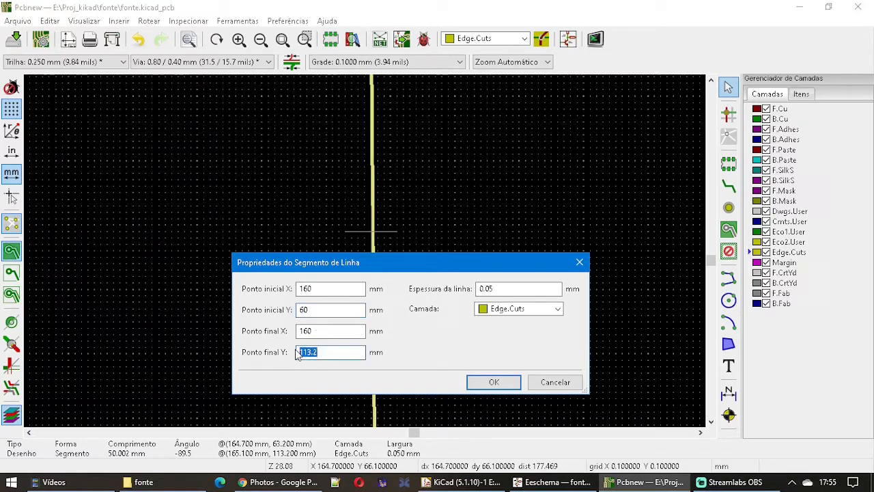
{"action": "type", "text": "110"}
{"action": "left_click", "coordinate": [493, 382]}
- Set the outline's lower edge to start at X 160, Y 110 mm and end at X 60, Y 110 mm, and apply it
{"action": "scroll", "coordinate": [365, 250], "scroll_direction": "down", "scroll_amount": 4}
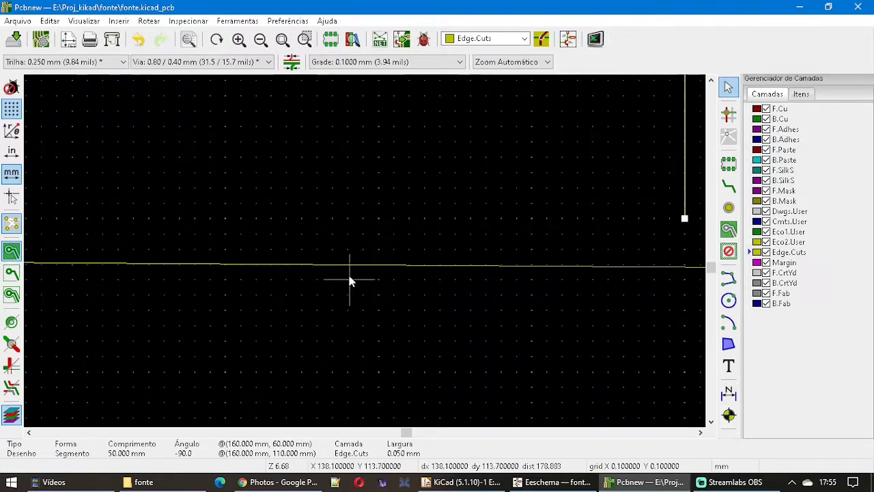
{"action": "double_click", "coordinate": [363, 253]}
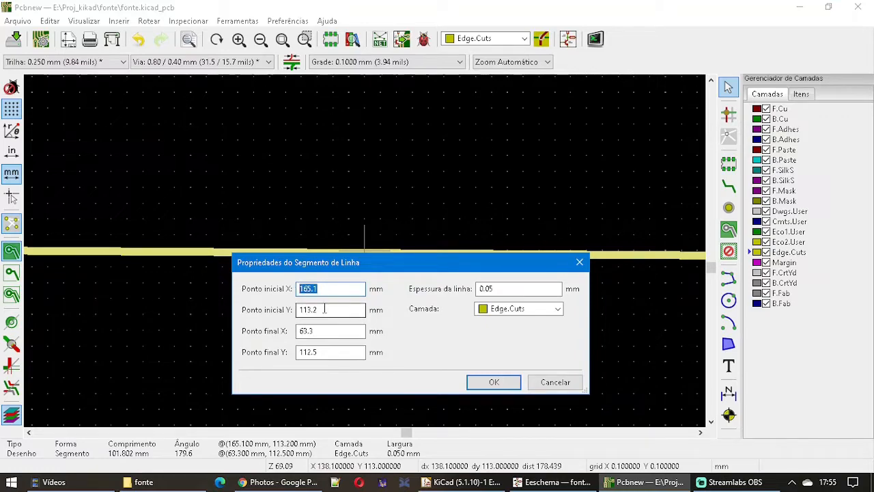
{"action": "left_click_drag", "start_coordinate": [324, 308], "coordinate": [297, 307]}
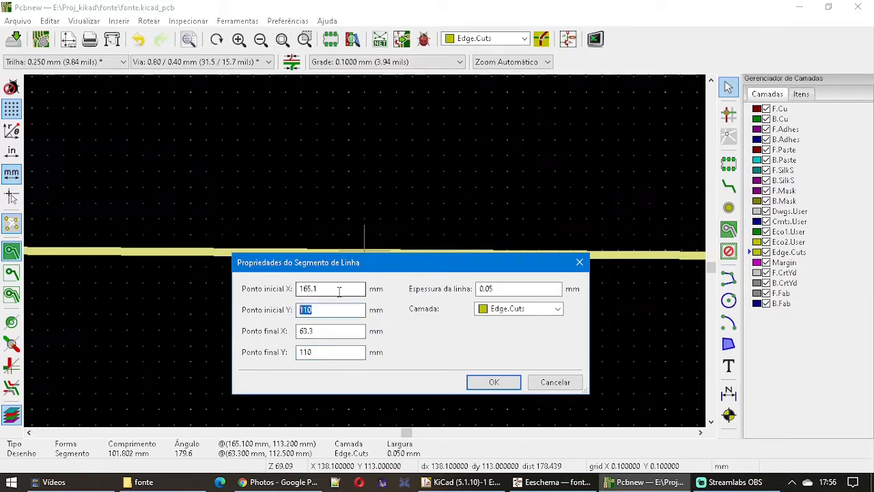
{"action": "left_click_drag", "start_coordinate": [339, 291], "coordinate": [298, 288]}
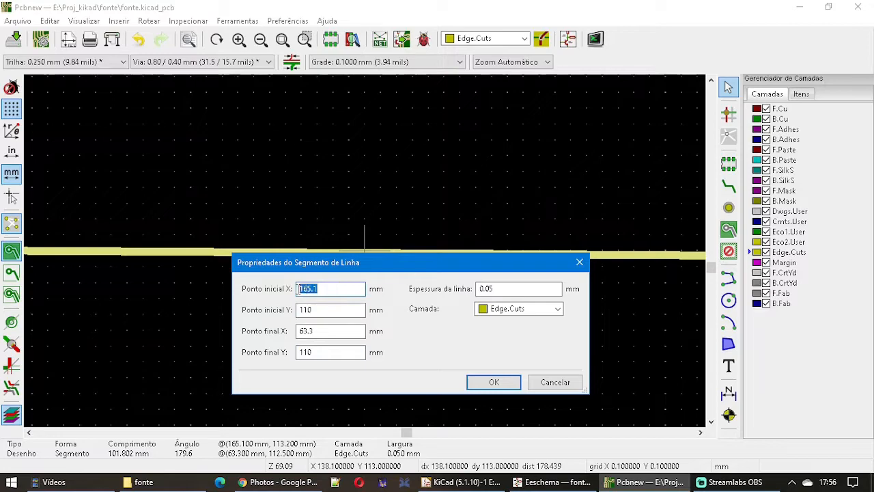
{"action": "left_click", "coordinate": [317, 330]}
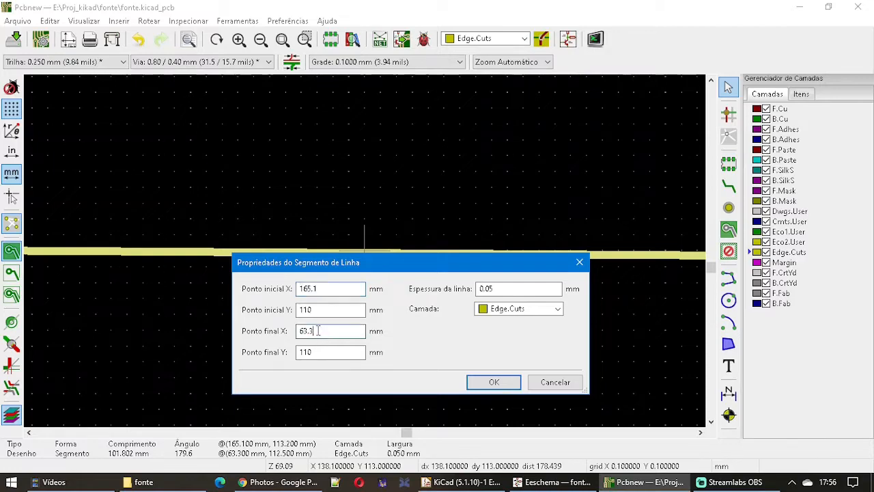
{"action": "left_click_drag", "start_coordinate": [333, 288], "coordinate": [282, 291]}
{"action": "left_click", "coordinate": [478, 384]}
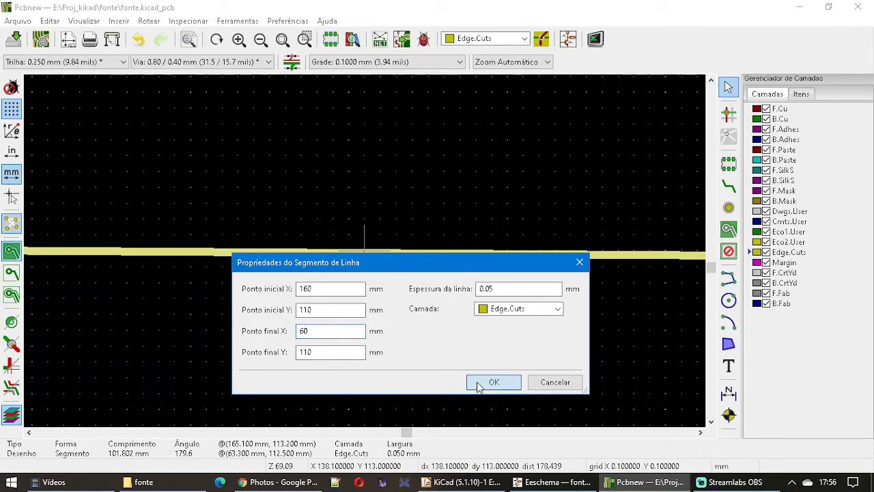
- Set both the start X and end X of the board outline's left edge to 60 mm
{"action": "scroll", "coordinate": [365, 253], "scroll_direction": "down", "scroll_amount": 5}
{"action": "scroll", "coordinate": [365, 250], "scroll_direction": "down", "scroll_amount": 3}
{"action": "scroll", "coordinate": [364, 250], "scroll_direction": "down", "scroll_amount": 2}
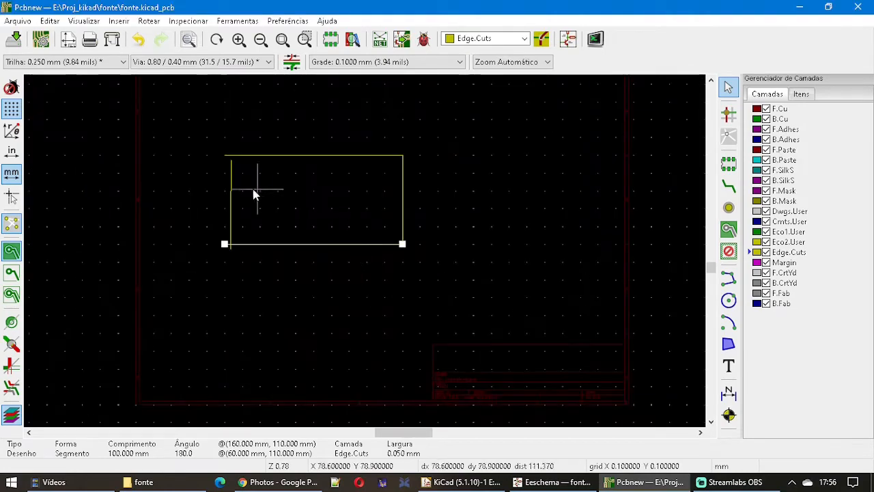
{"action": "scroll", "coordinate": [255, 189], "scroll_direction": "up", "scroll_amount": 3}
{"action": "scroll", "coordinate": [369, 253], "scroll_direction": "up", "scroll_amount": 2}
{"action": "scroll", "coordinate": [495, 205], "scroll_direction": "up", "scroll_amount": 3}
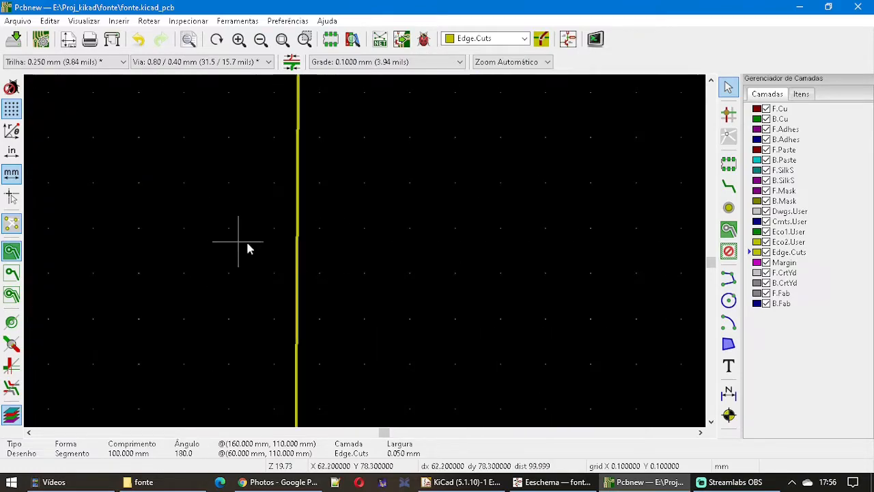
{"action": "double_click", "coordinate": [297, 260]}
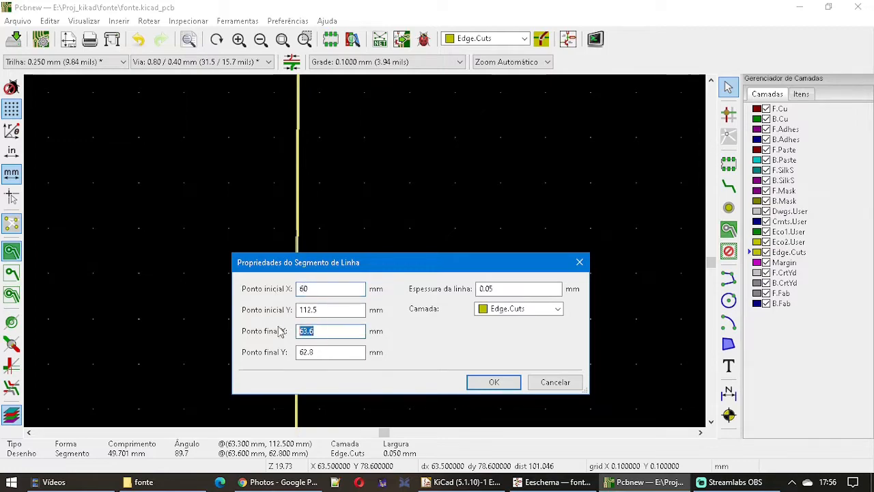
- Set the left edge's start Y to 110 mm and end Y to 60 mm, and apply the segment properties
{"action": "double_click", "coordinate": [331, 310]}
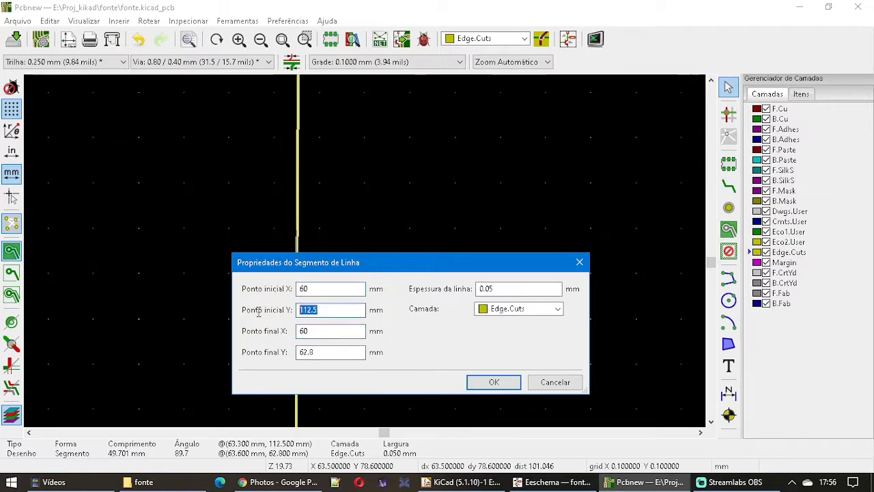
{"action": "left_click_drag", "start_coordinate": [340, 351], "coordinate": [291, 343]}
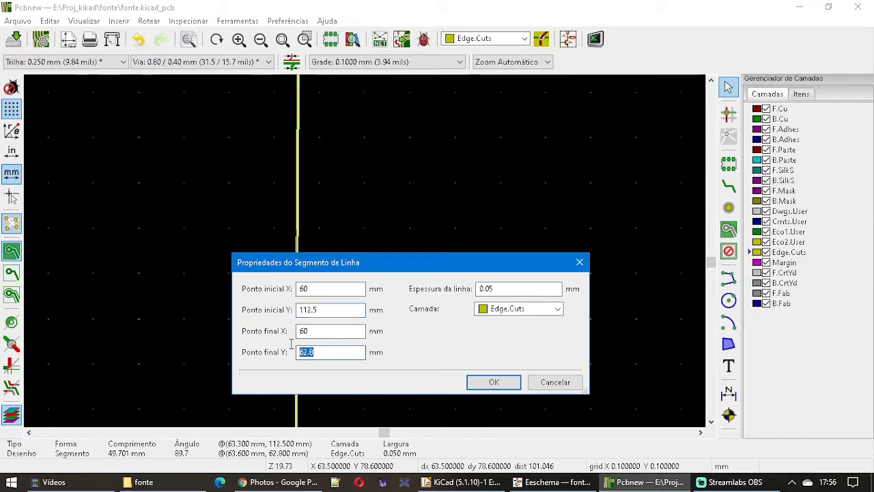
{"action": "left_click_drag", "start_coordinate": [329, 310], "coordinate": [288, 310]}
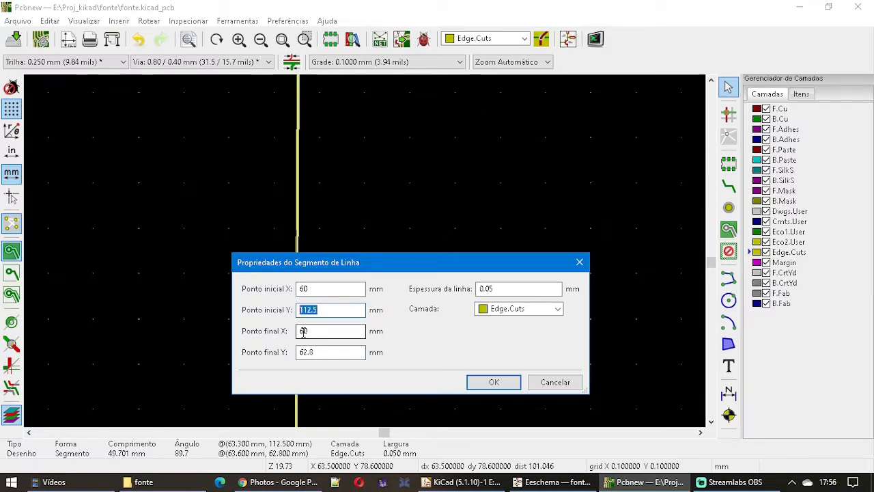
{"action": "type", "text": "110"}
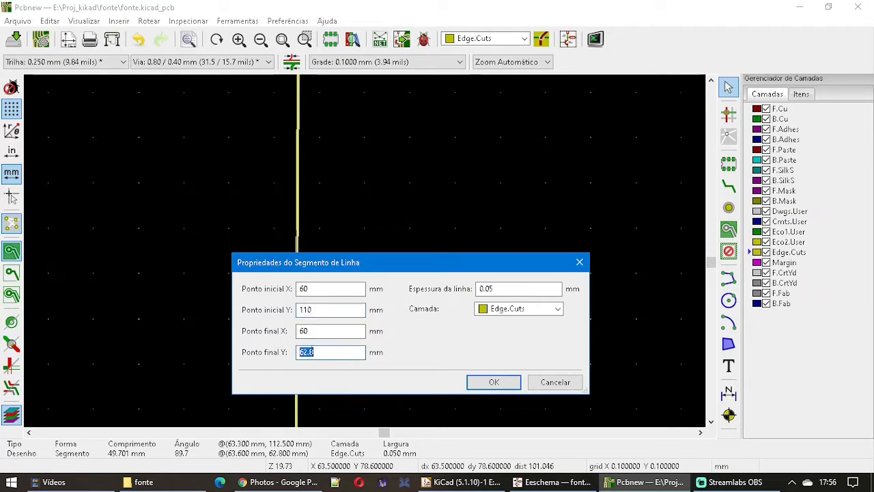
{"action": "left_click", "coordinate": [482, 386]}
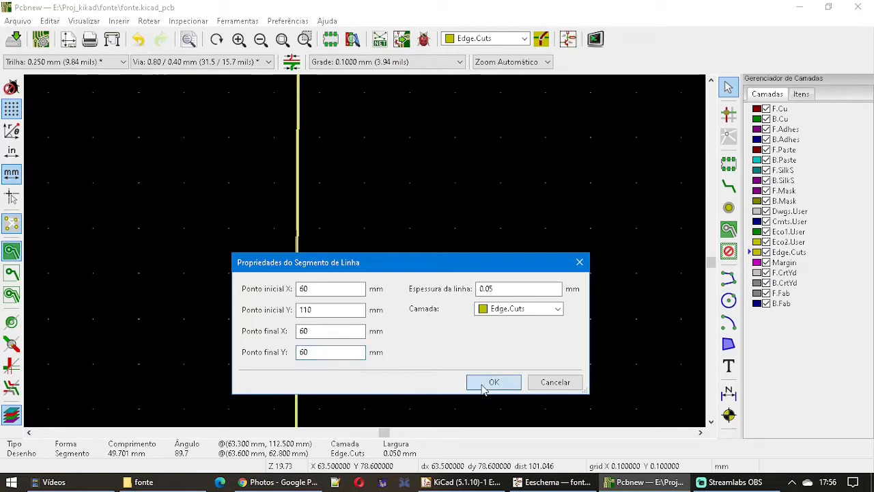
{"action": "scroll", "coordinate": [455, 343], "scroll_direction": "down", "scroll_amount": 7}
{"action": "scroll", "coordinate": [441, 237], "scroll_direction": "up", "scroll_amount": 1}
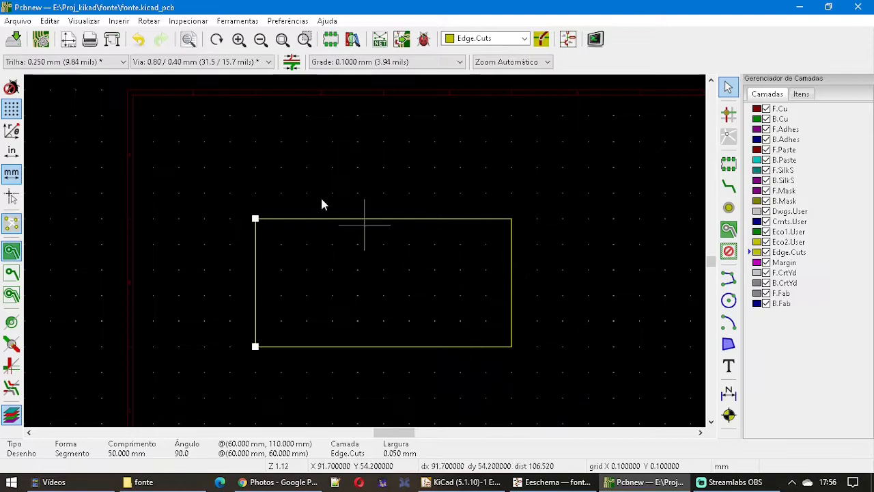
{"action": "left_click", "coordinate": [247, 202]}
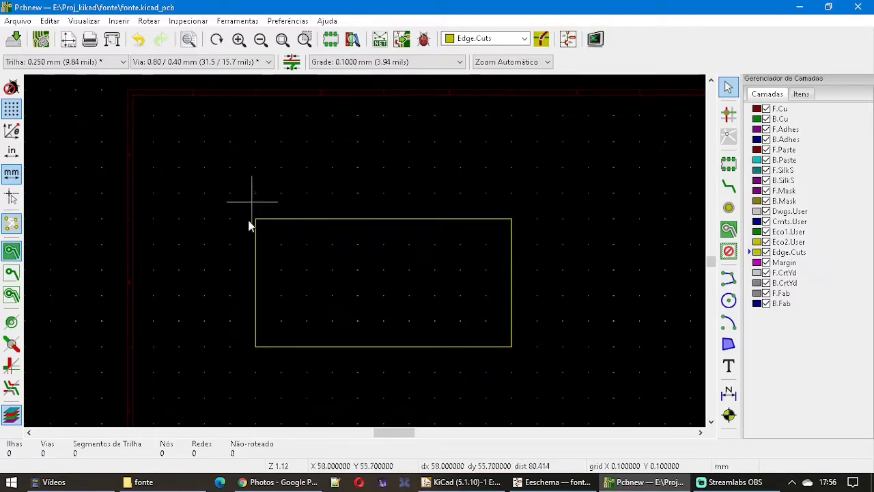
{"action": "scroll", "coordinate": [367, 256], "scroll_direction": "down", "scroll_amount": 1}
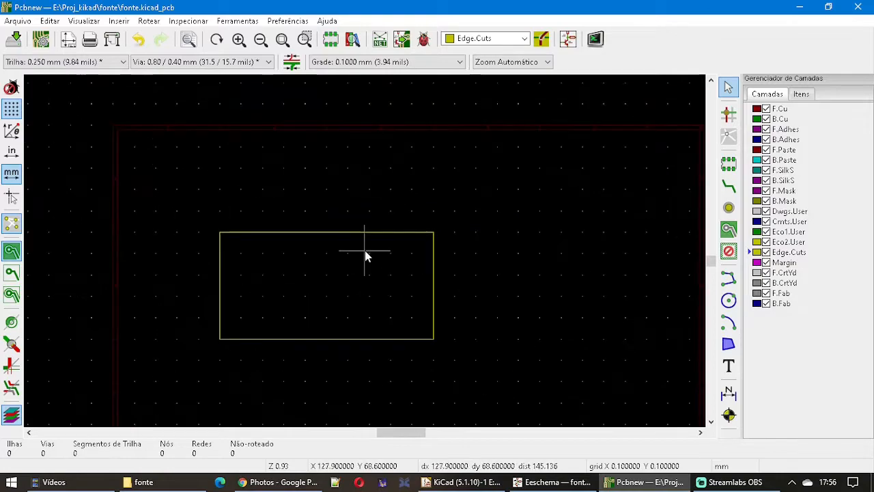
- Load the netlist file fonte.net, keeping existing footprint associations, and update the PCB with its components
{"action": "left_click", "coordinate": [380, 42]}
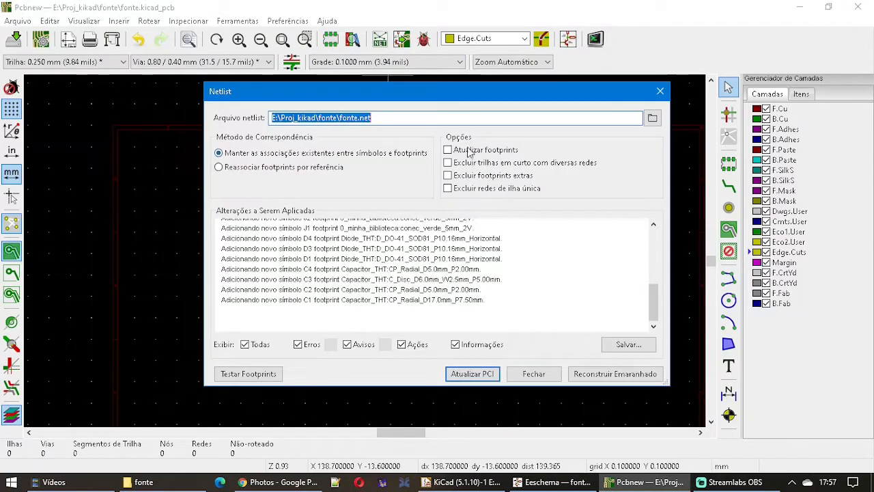
{"action": "left_click", "coordinate": [652, 119]}
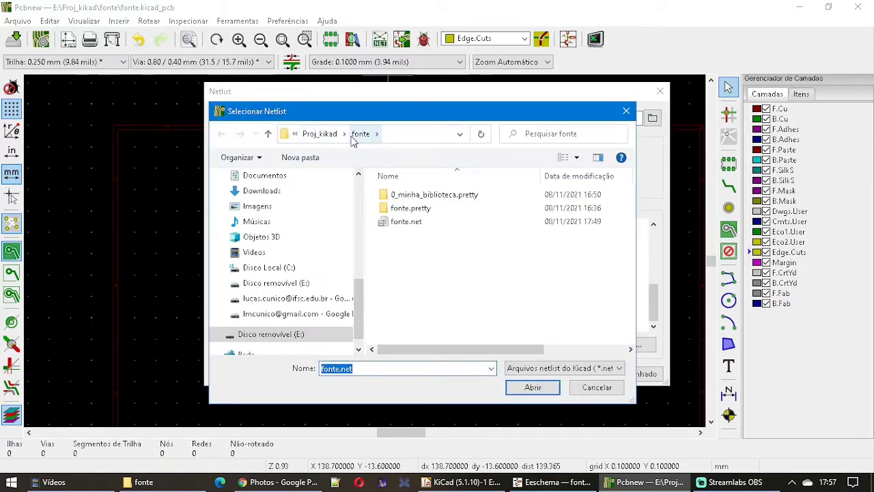
{"action": "left_click", "coordinate": [393, 228]}
{"action": "left_click", "coordinate": [532, 387]}
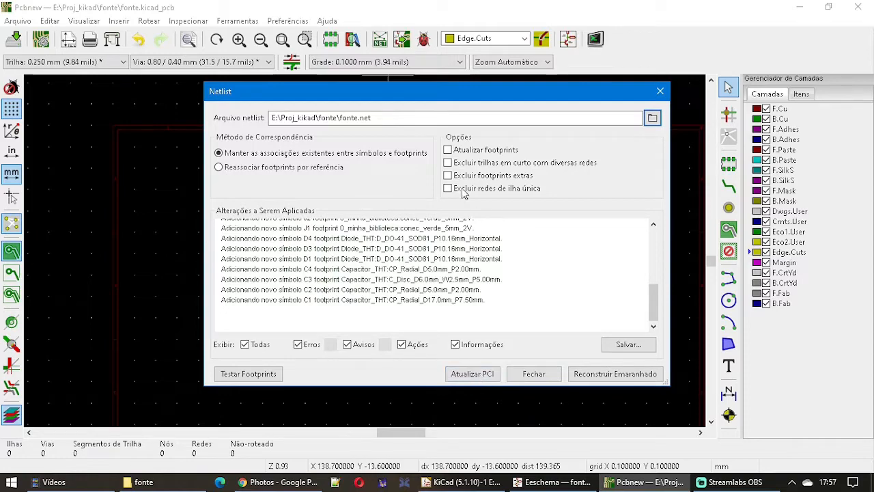
{"action": "left_click", "coordinate": [473, 375]}
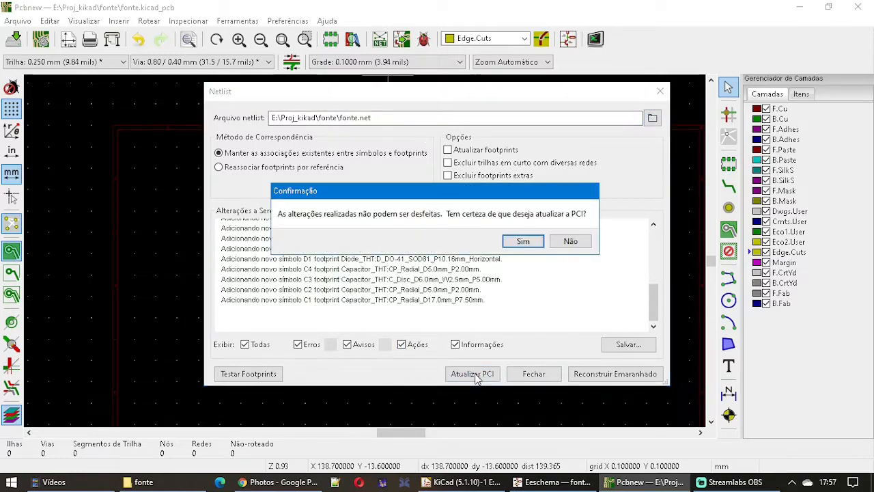
{"action": "left_click", "coordinate": [523, 244]}
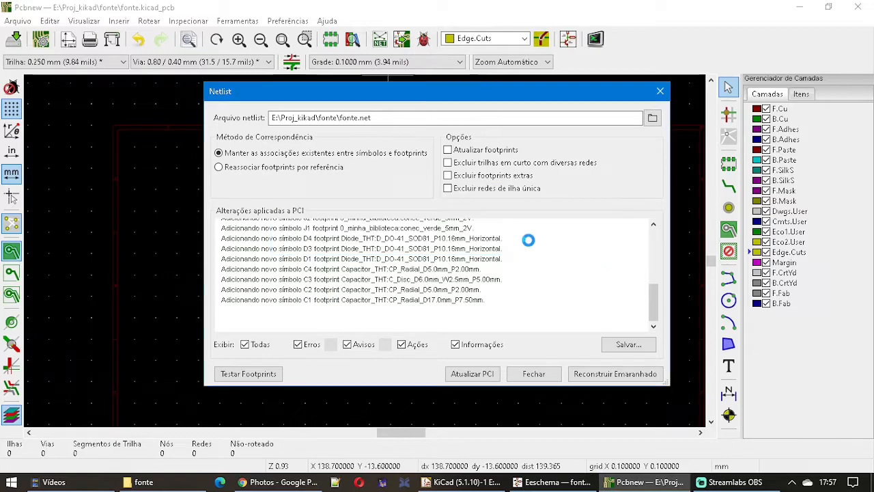
{"action": "left_click", "coordinate": [527, 375]}
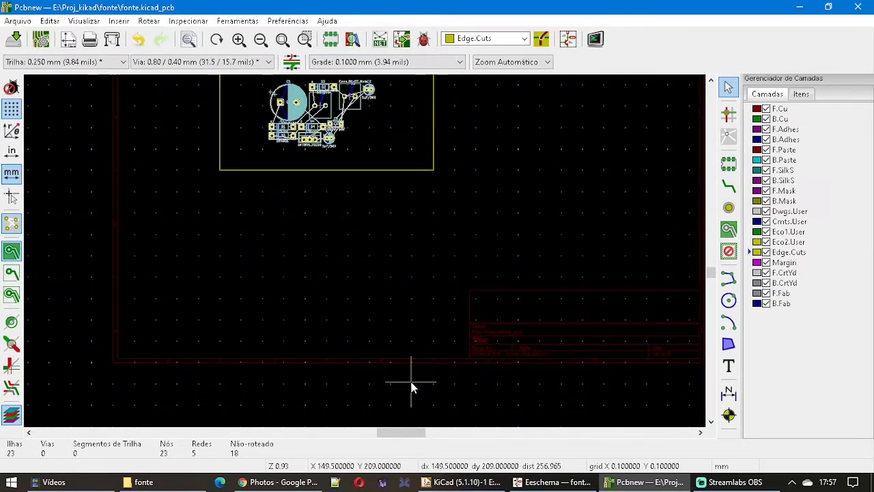
- Move capacitor C1 out of the component cluster to above the board outline's upper edge
{"action": "scroll", "coordinate": [343, 88], "scroll_direction": "down", "scroll_amount": 3}
{"action": "scroll", "coordinate": [365, 255], "scroll_direction": "up", "scroll_amount": 5}
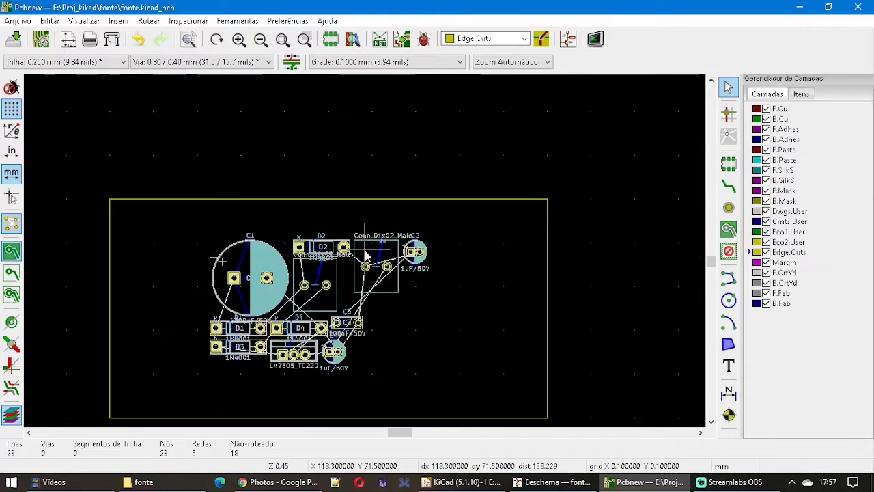
{"action": "scroll", "coordinate": [366, 255], "scroll_direction": "down", "scroll_amount": 2}
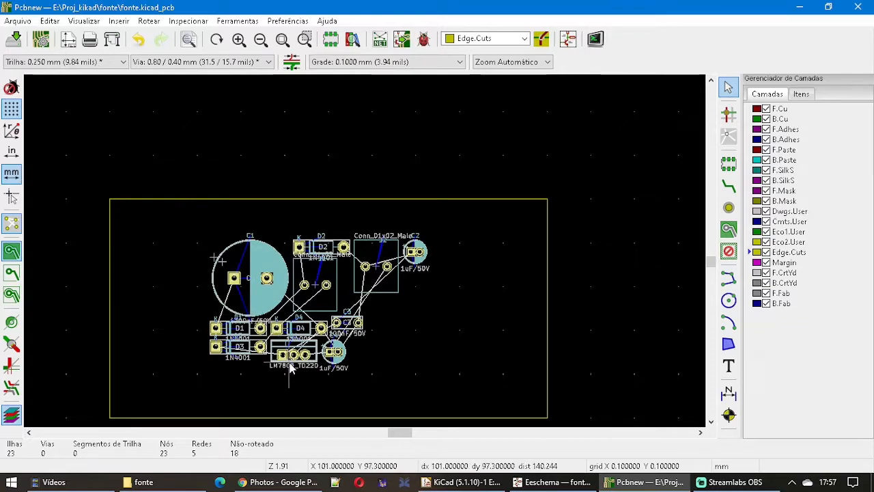
{"action": "left_click", "coordinate": [261, 270]}
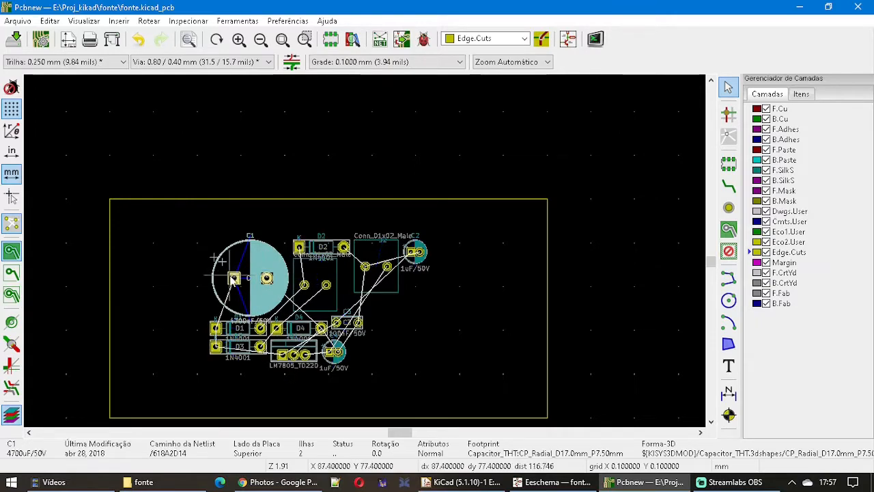
{"action": "left_click_drag", "start_coordinate": [262, 270], "coordinate": [331, 146]}
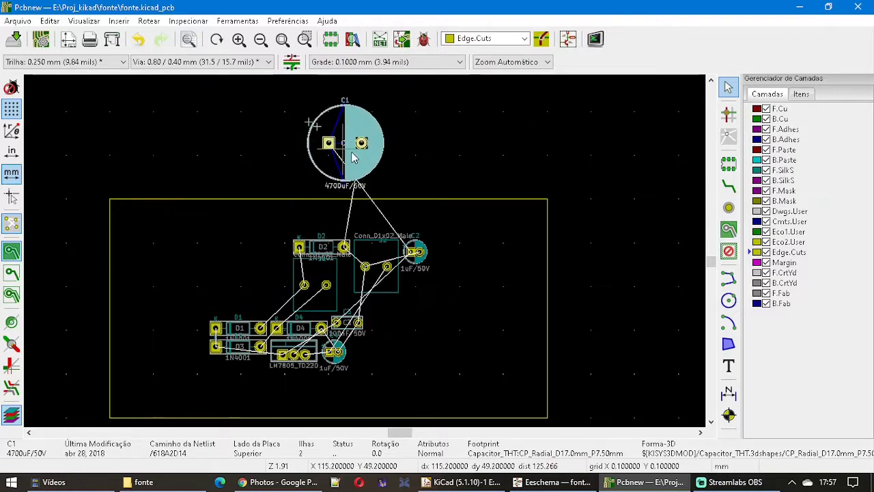
- Move connector J2 toward the board's right side and connector J1 toward its left side
{"action": "left_click_drag", "start_coordinate": [379, 277], "coordinate": [391, 281]}
{"action": "left_click_drag", "start_coordinate": [392, 281], "coordinate": [500, 306]}
{"action": "left_click", "coordinate": [311, 284]}
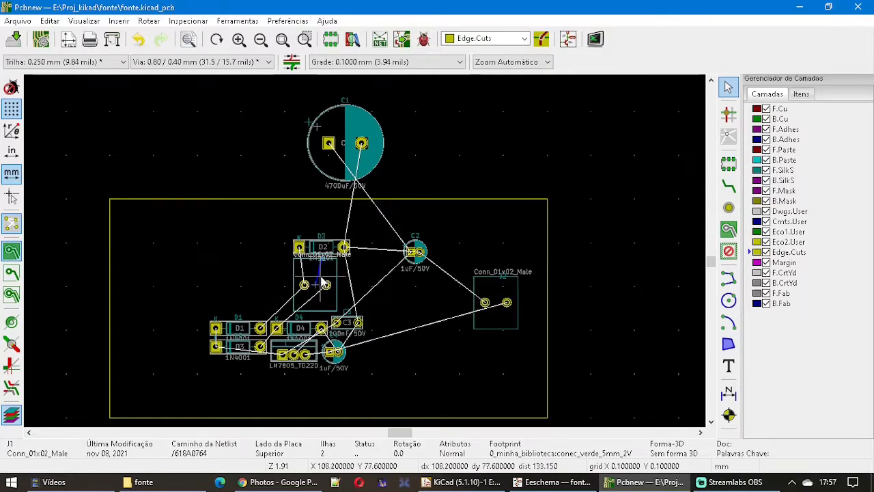
{"action": "left_click_drag", "start_coordinate": [311, 284], "coordinate": [193, 271]}
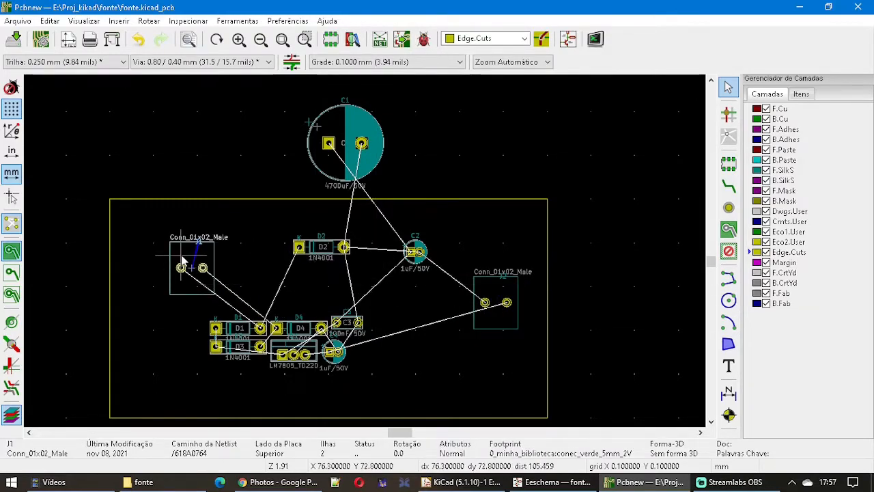
- Rotate connector J1 to 90 degrees and place it just inside the middle of the board's left edge
{"action": "scroll", "coordinate": [193, 271], "scroll_direction": "up", "scroll_amount": 1}
{"action": "scroll", "coordinate": [449, 254], "scroll_direction": "up", "scroll_amount": 2}
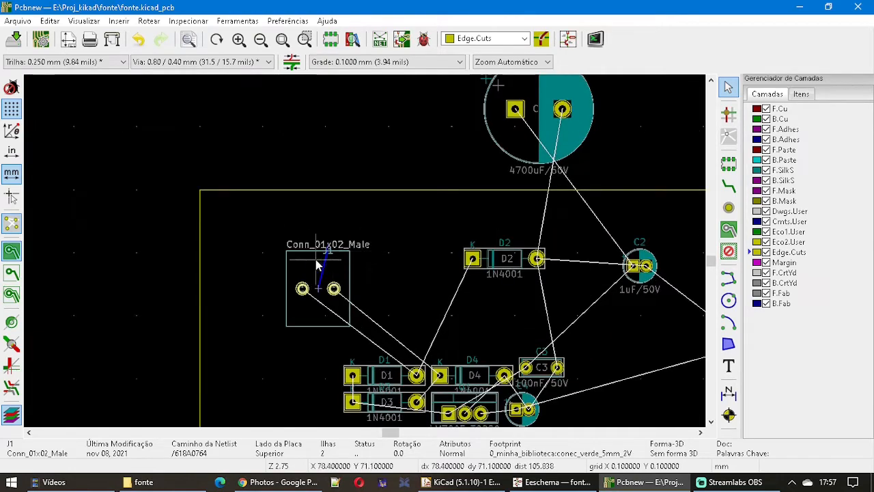
{"action": "left_click_drag", "start_coordinate": [317, 287], "coordinate": [275, 321]}
{"action": "key", "text": "r"}
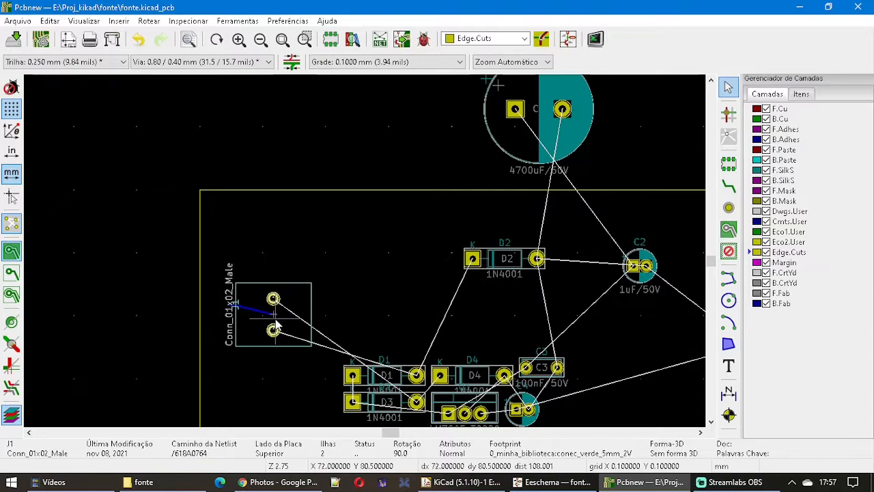
{"action": "key", "text": "r"}
{"action": "key", "text": "r"}
{"action": "key", "text": "r"}
{"action": "key", "text": "r"}
{"action": "left_click_drag", "start_coordinate": [285, 318], "coordinate": [244, 340]}
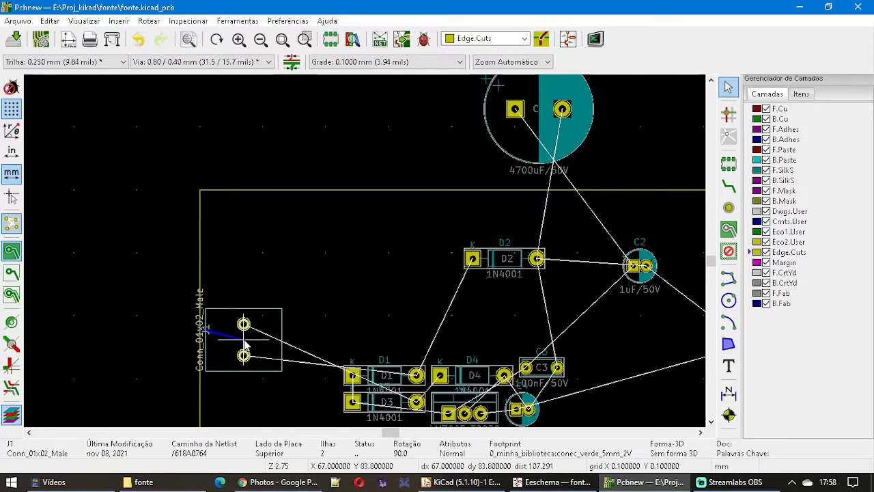
{"action": "left_click", "coordinate": [247, 346]}
{"action": "scroll", "coordinate": [248, 346], "scroll_direction": "down", "scroll_amount": 1}
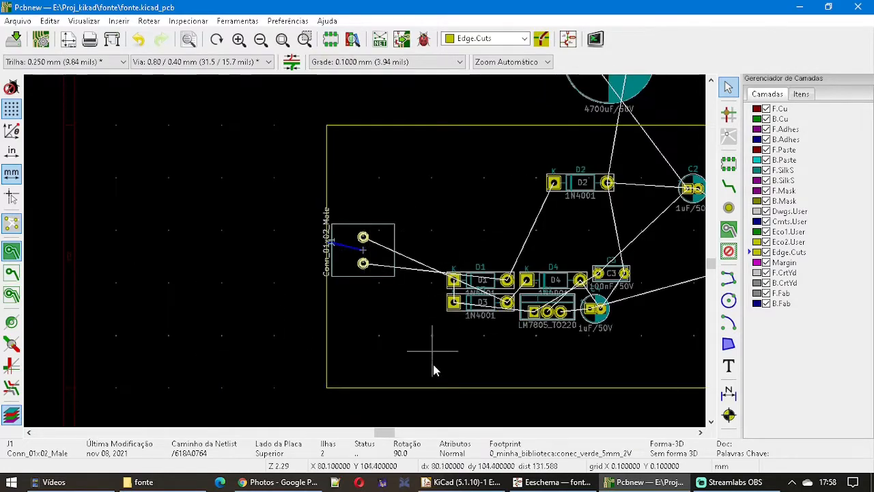
- Rotate connector J2 to 270 degrees and place it just inside the middle of the board's right edge
{"action": "left_click_drag", "start_coordinate": [389, 433], "coordinate": [404, 432]}
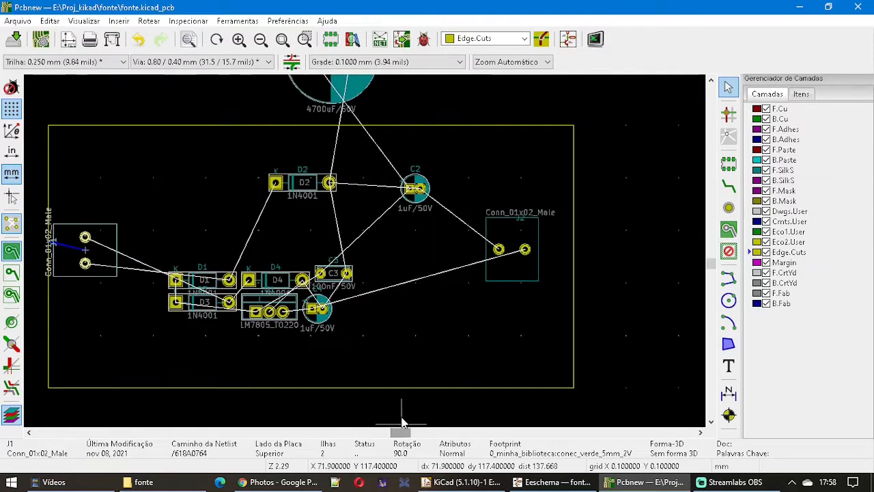
{"action": "left_click_drag", "start_coordinate": [504, 272], "coordinate": [531, 297]}
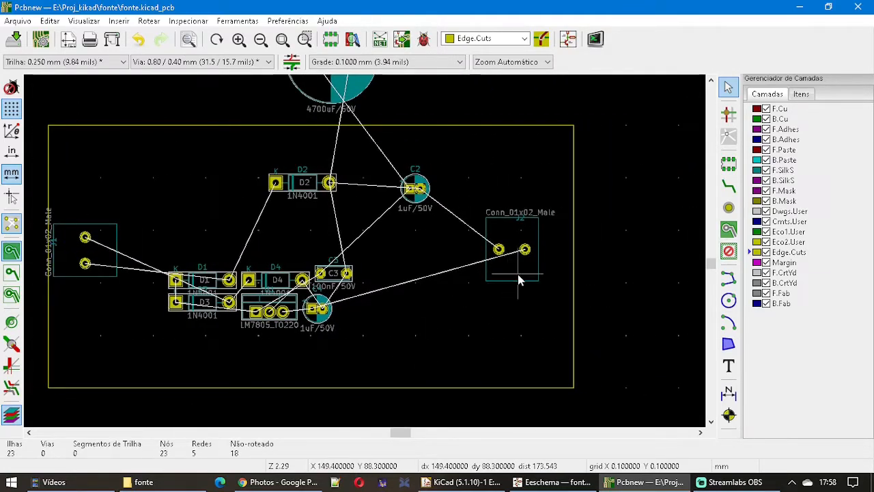
{"action": "left_click", "coordinate": [518, 276]}
{"action": "key", "text": "r"}
{"action": "key", "text": "r"}
{"action": "key", "text": "r"}
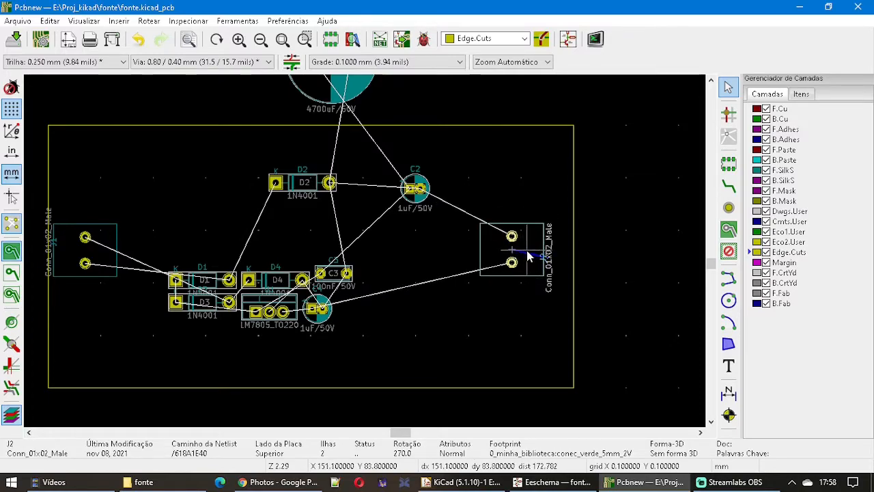
{"action": "mouse_move", "coordinate": [525, 250]}
{"action": "left_mouse_down"}
{"action": "mouse_move", "coordinate": [551, 252]}
{"action": "mouse_move", "coordinate": [533, 256]}
{"action": "left_mouse_up"}
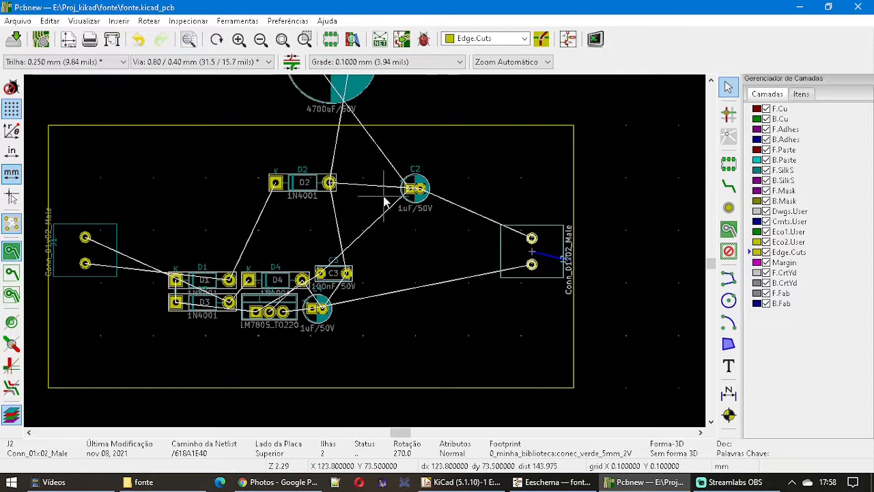
- Move diode D1 to the upper right of connector J1 and rotate it to 90 degrees
{"action": "scroll", "coordinate": [435, 168], "scroll_direction": "down", "scroll_amount": 1}
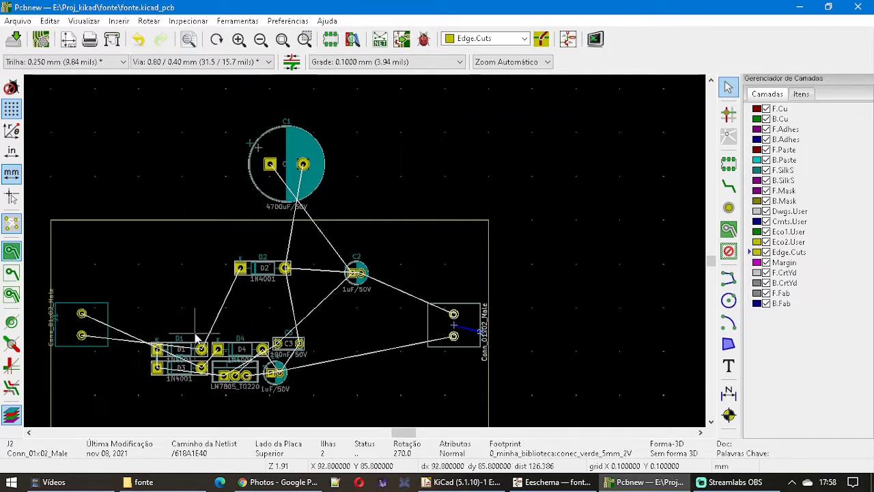
{"action": "scroll", "coordinate": [197, 339], "scroll_direction": "up", "scroll_amount": 1}
{"action": "left_click", "coordinate": [347, 246]}
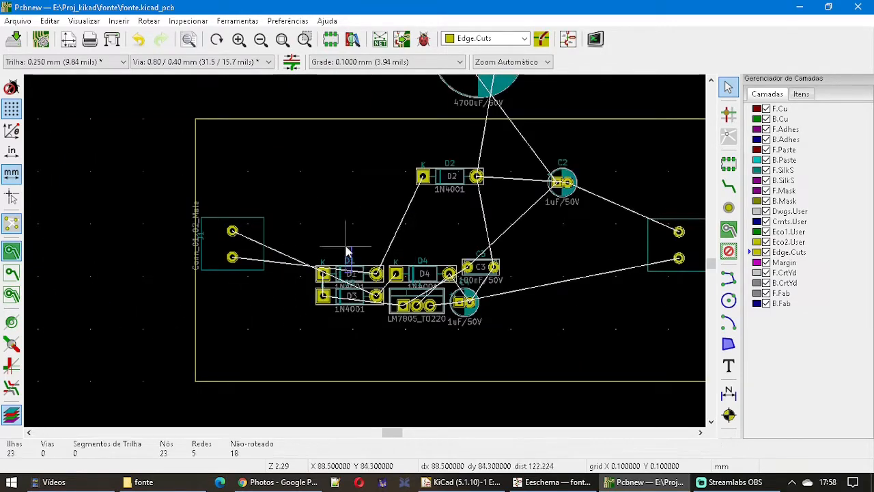
{"action": "left_click", "coordinate": [349, 253]}
{"action": "left_click_drag", "start_coordinate": [348, 273], "coordinate": [288, 189]}
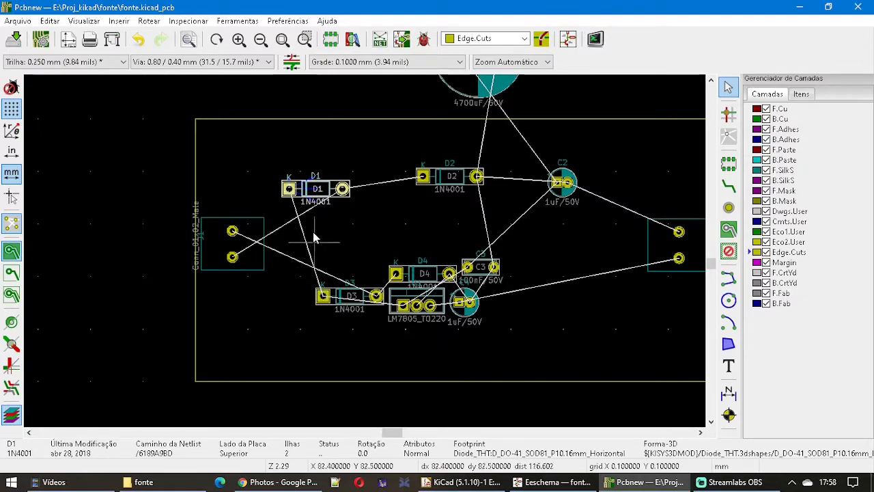
{"action": "left_click_drag", "start_coordinate": [316, 191], "coordinate": [318, 217]}
{"action": "key", "text": "r"}
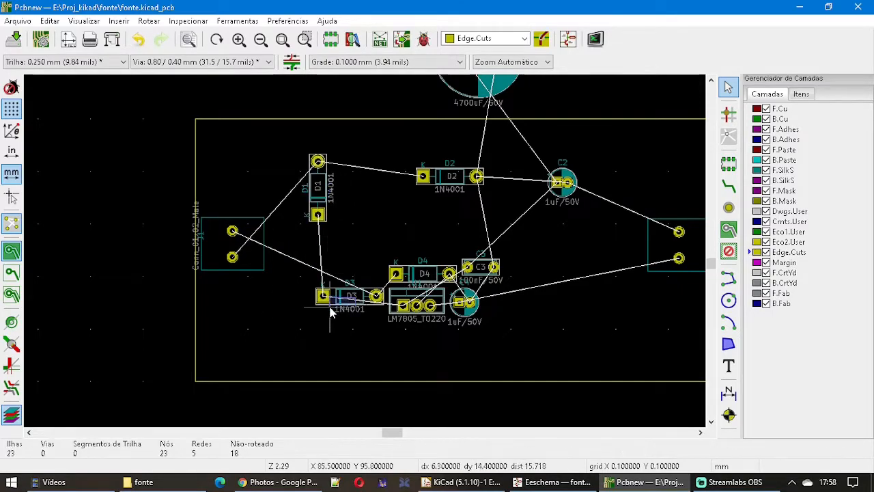
- Place diode D3 directly below D1 rotated to 270 degrees, and diode D4 to their right rotated to 90 degrees
{"action": "left_click", "coordinate": [348, 295]}
{"action": "mouse_move", "coordinate": [345, 294]}
{"action": "left_mouse_down"}
{"action": "mouse_move", "coordinate": [309, 310]}
{"action": "mouse_move", "coordinate": [317, 269]}
{"action": "left_mouse_up"}
{"action": "key", "text": "r"}
{"action": "key", "text": "r"}
{"action": "key", "text": "r"}
{"action": "mouse_move", "coordinate": [399, 273]}
{"action": "left_mouse_down"}
{"action": "mouse_move", "coordinate": [349, 272]}
{"action": "mouse_move", "coordinate": [386, 263]}
{"action": "mouse_move", "coordinate": [368, 249]}
{"action": "mouse_move", "coordinate": [372, 235]}
{"action": "mouse_move", "coordinate": [372, 250]}
{"action": "left_mouse_up"}
{"action": "key", "text": "r"}
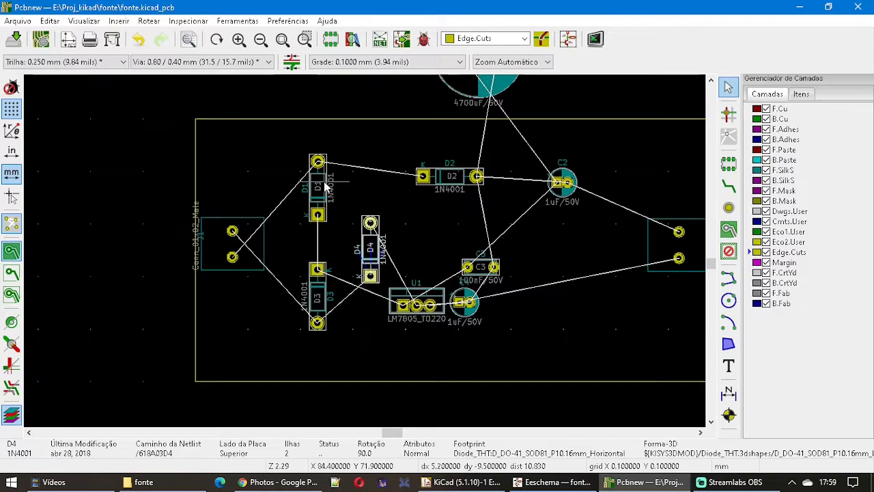
- Move diodes D1 and D3 to the lower and upper right of connector J1, and shift D2 toward the board's top edge
{"action": "left_click_drag", "start_coordinate": [319, 193], "coordinate": [282, 355]}
{"action": "left_click", "coordinate": [321, 307]}
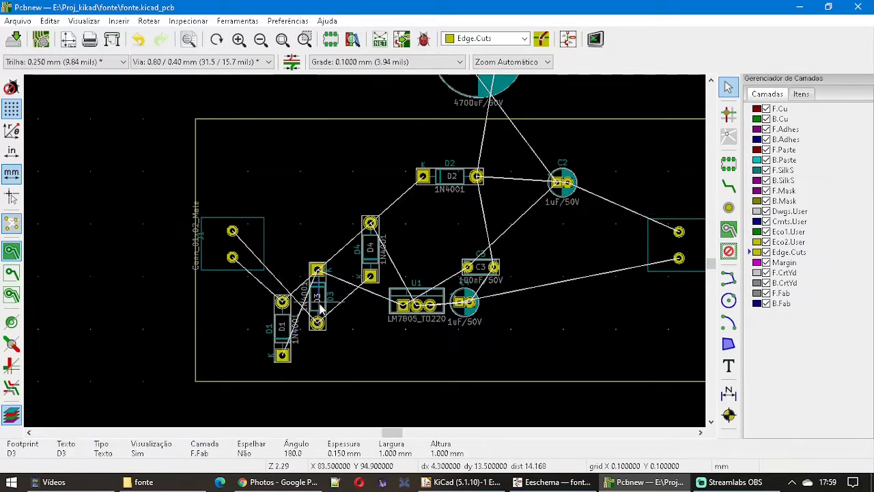
{"action": "left_click_drag", "start_coordinate": [321, 301], "coordinate": [329, 277]}
{"action": "left_click", "coordinate": [318, 299]}
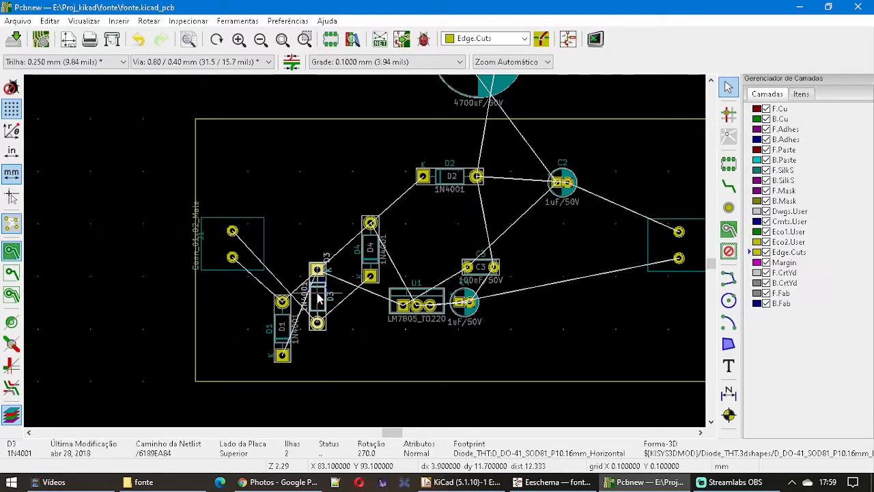
{"action": "key", "text": "ctrl+z"}
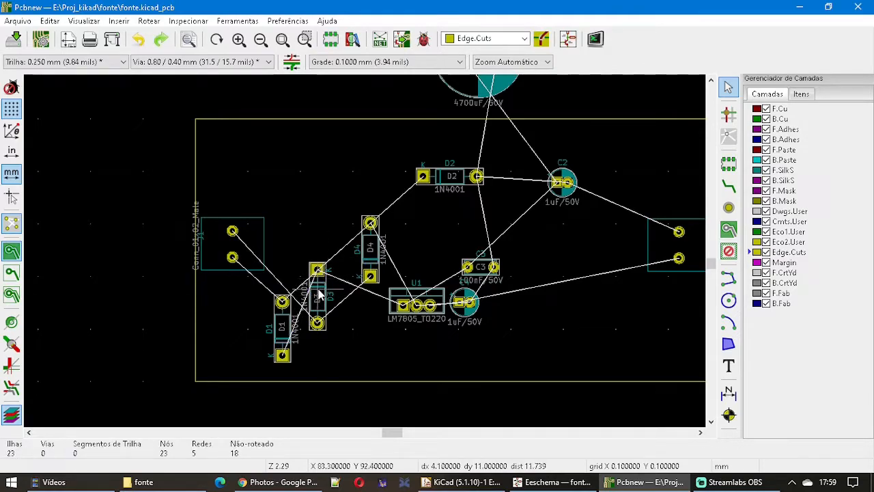
{"action": "left_click_drag", "start_coordinate": [320, 293], "coordinate": [288, 176]}
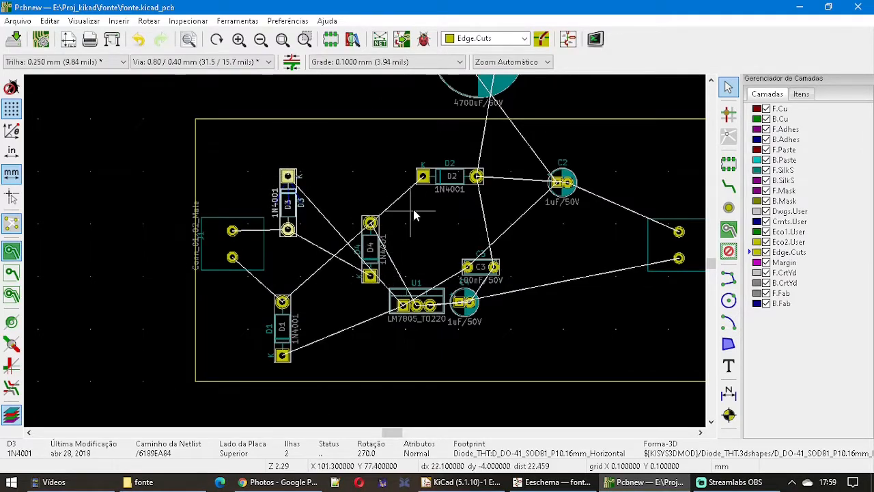
{"action": "left_click", "coordinate": [440, 188]}
{"action": "left_click_drag", "start_coordinate": [441, 188], "coordinate": [394, 149]}
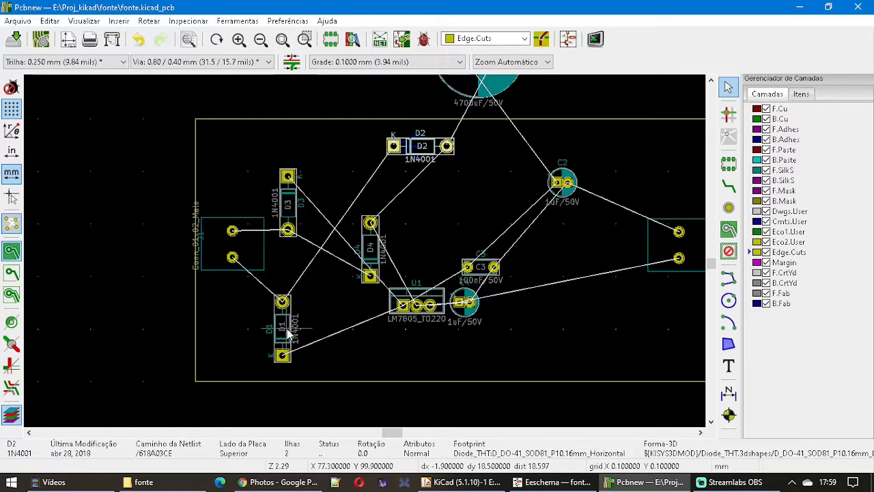
- Rotate connector J1 to 270 degrees and shift it slightly left so its body overhangs the board's left edge
{"action": "left_click", "coordinate": [282, 338]}
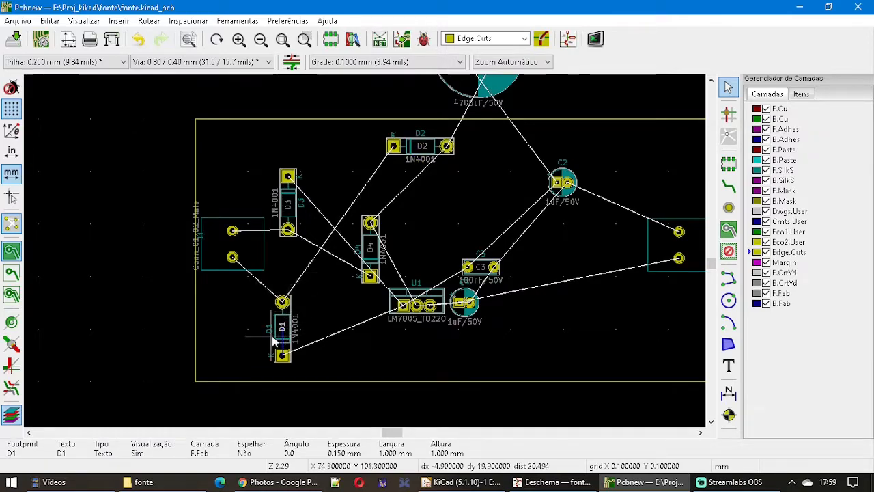
{"action": "left_click", "coordinate": [259, 254]}
{"action": "key", "text": "r"}
{"action": "key", "text": "r"}
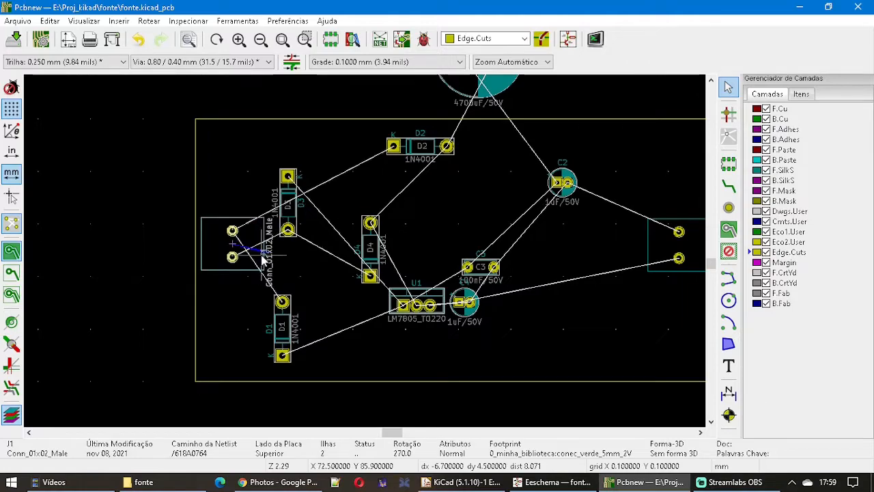
{"action": "left_click_drag", "start_coordinate": [210, 252], "coordinate": [198, 259]}
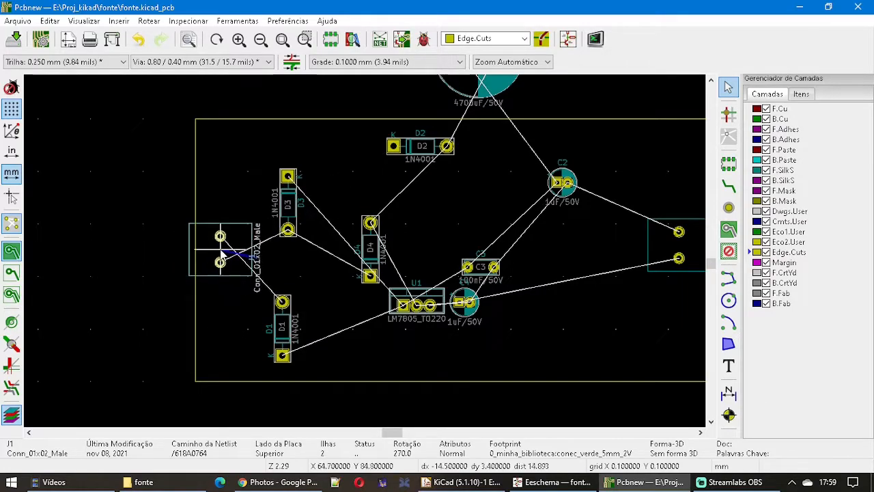
{"action": "key", "text": "Escape"}
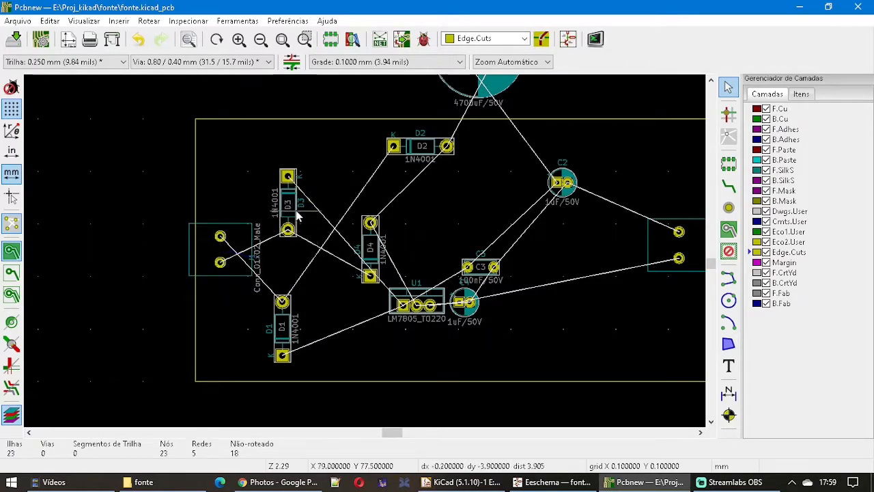
- Move diode D3 near the board's bottom edge and place D1 and D2 side by side at J1's upper right, both rotated to 270 degrees
{"action": "left_click", "coordinate": [298, 214]}
{"action": "left_click_drag", "start_coordinate": [296, 216], "coordinate": [371, 356]}
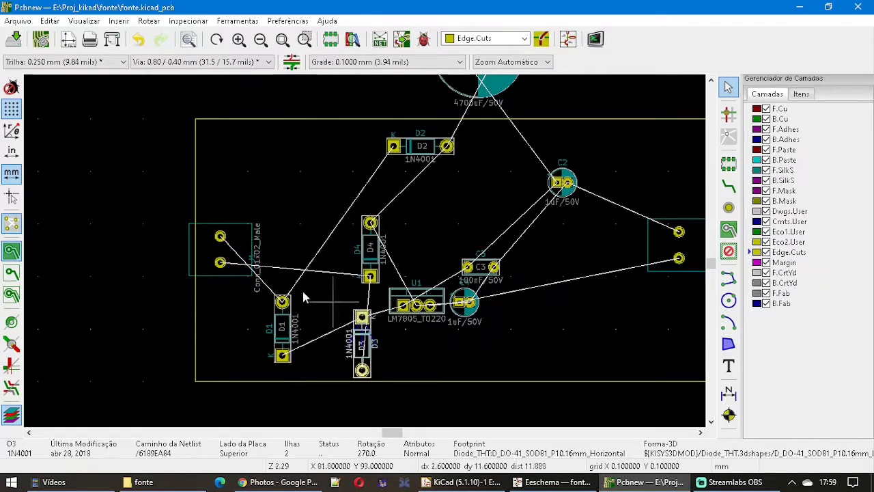
{"action": "left_click", "coordinate": [287, 331]}
{"action": "left_click_drag", "start_coordinate": [287, 331], "coordinate": [285, 185]}
{"action": "key", "text": "r"}
{"action": "key", "text": "r"}
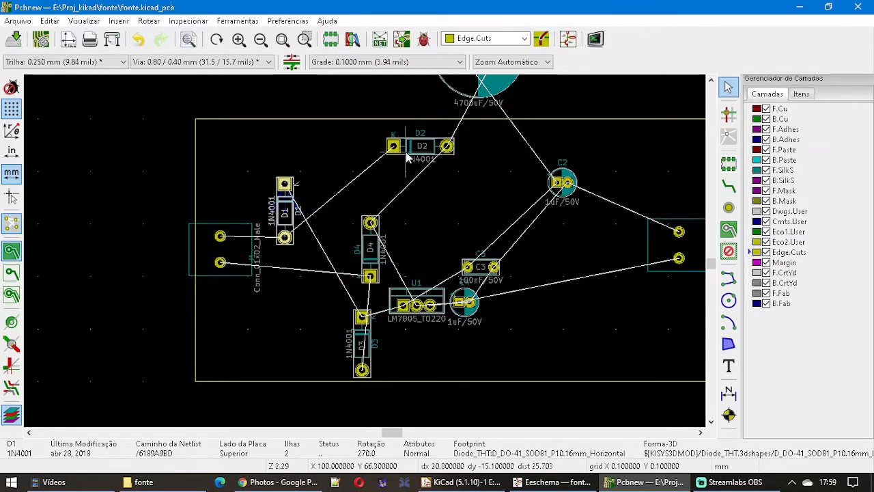
{"action": "left_click_drag", "start_coordinate": [406, 157], "coordinate": [335, 181]}
{"action": "key", "text": "r"}
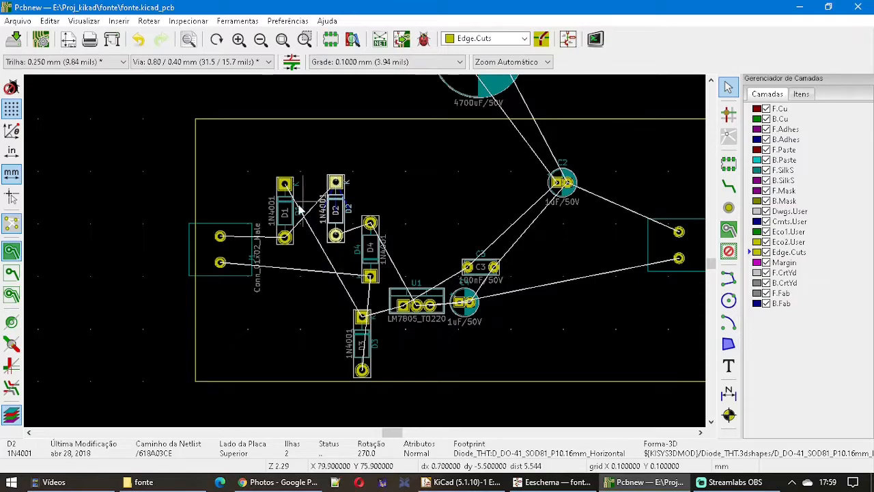
- Check how diode D1 connects to connector J1 and the other diodes in the Eeschema schematic
{"action": "scroll", "coordinate": [289, 215], "scroll_direction": "up", "scroll_amount": 4}
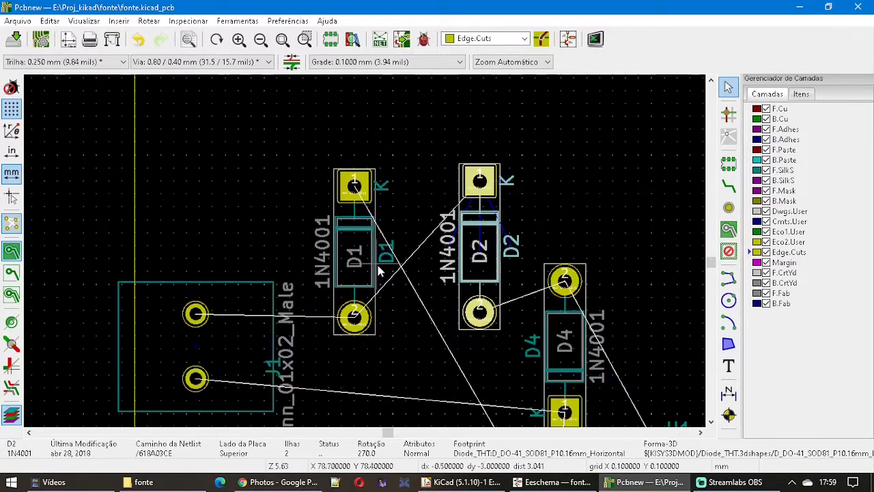
{"action": "left_click", "coordinate": [333, 226]}
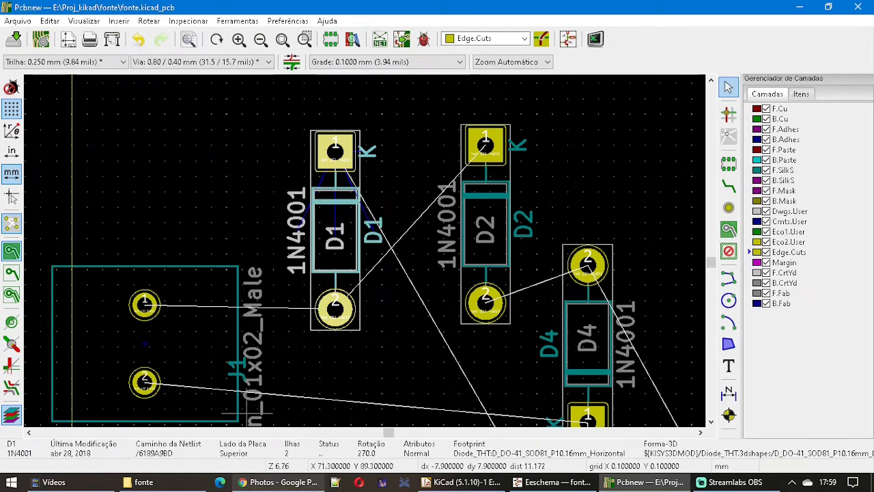
{"action": "left_click", "coordinate": [550, 482]}
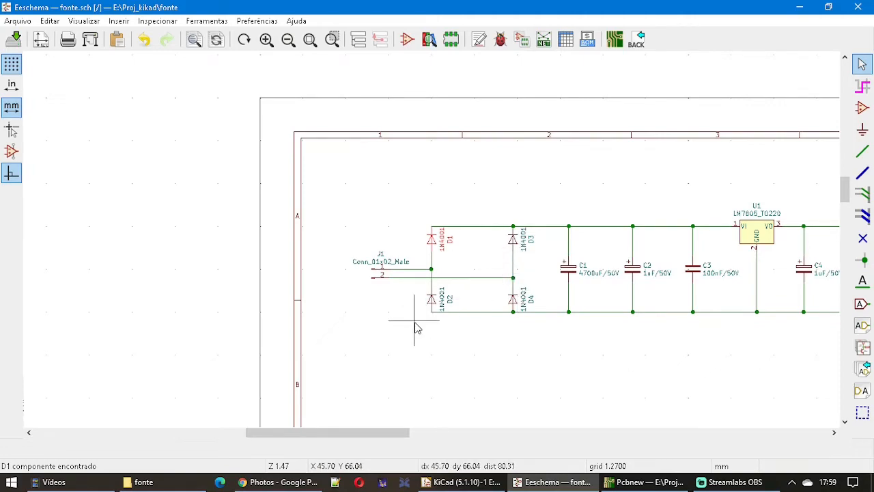
{"action": "key", "text": "alt+Tab"}
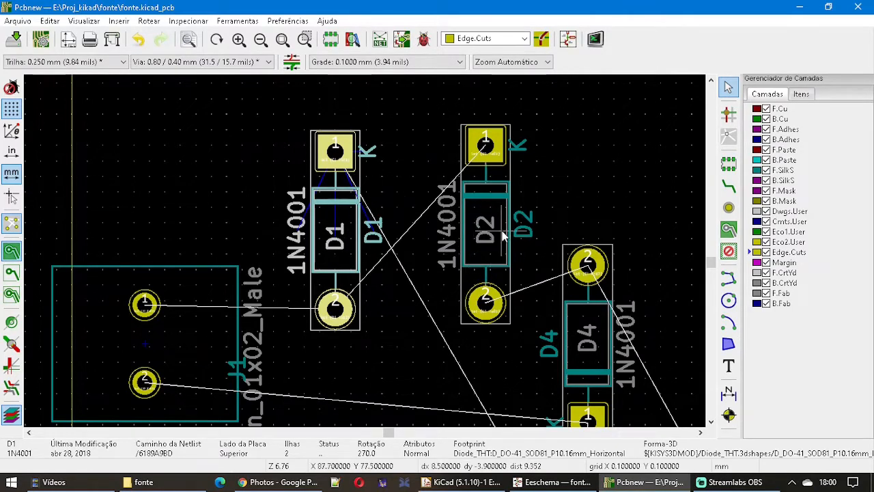
- Move diode D2 to the right of D4, above regulator U1
{"action": "scroll", "coordinate": [502, 236], "scroll_direction": "down", "scroll_amount": 1}
{"action": "scroll", "coordinate": [366, 256], "scroll_direction": "down", "scroll_amount": 1}
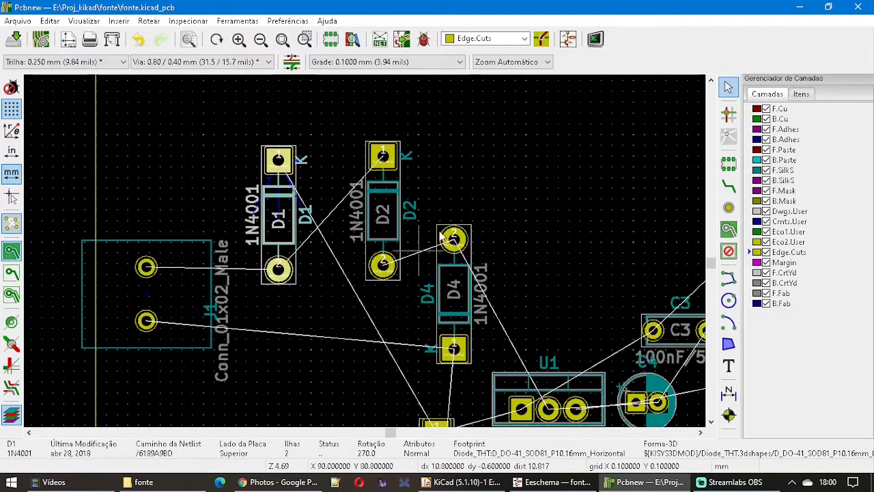
{"action": "left_click", "coordinate": [408, 220]}
{"action": "left_click", "coordinate": [509, 245]}
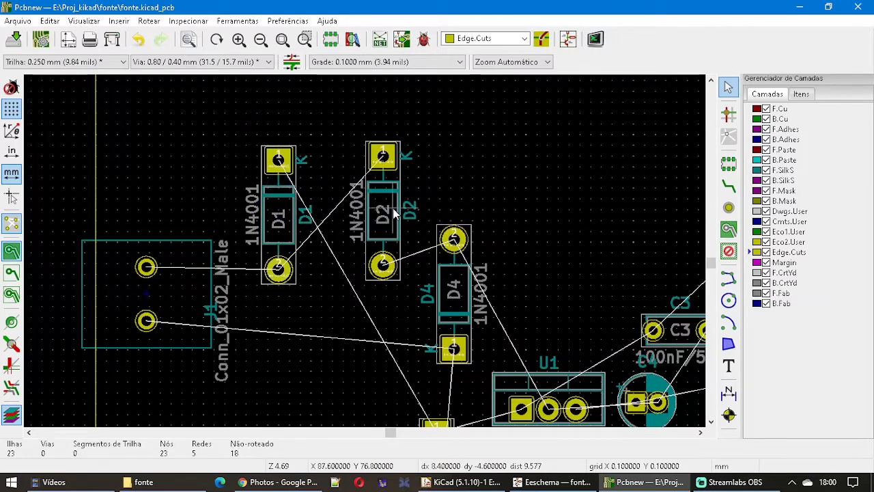
{"action": "key", "text": "m"}
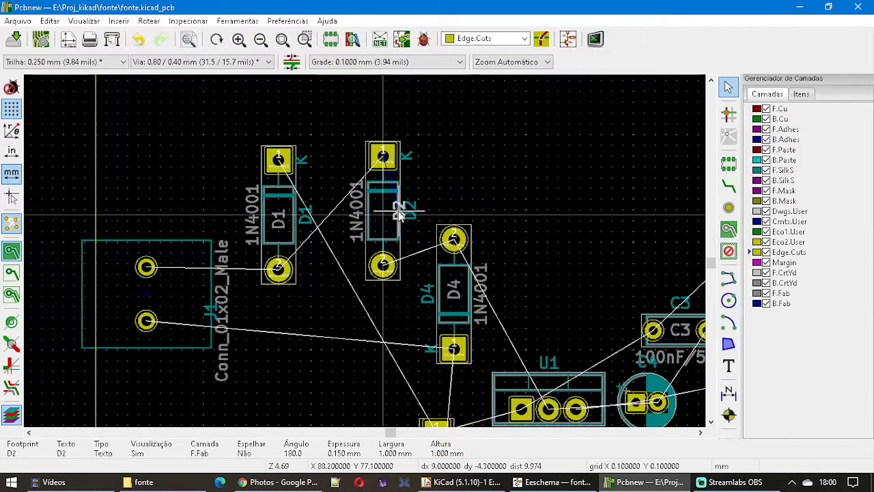
{"action": "left_click", "coordinate": [385, 213]}
{"action": "left_click", "coordinate": [398, 178]}
{"action": "left_click_drag", "start_coordinate": [398, 177], "coordinate": [570, 181]}
{"action": "scroll", "coordinate": [253, 362], "scroll_direction": "down", "scroll_amount": 5}
{"action": "scroll", "coordinate": [367, 253], "scroll_direction": "up", "scroll_amount": 1}
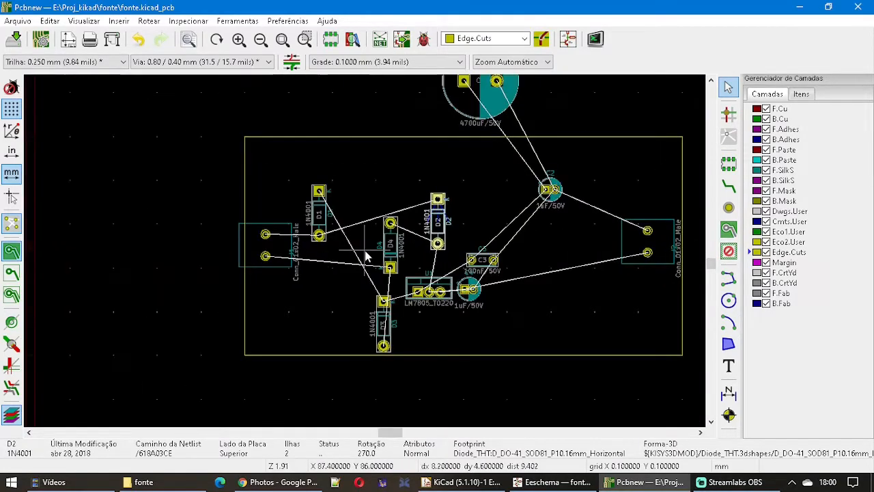
- Place diode D3 immediately to the right of D1, and diode D2 directly below D1
{"action": "left_click", "coordinate": [375, 323]}
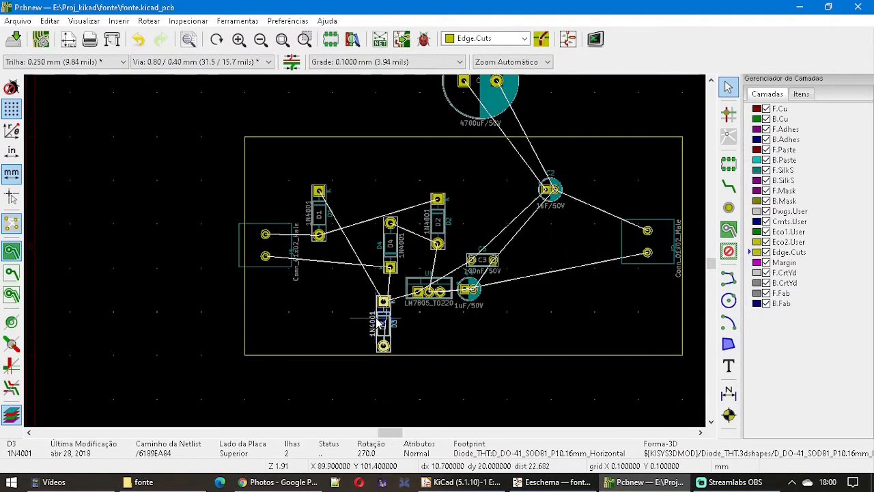
{"action": "left_click_drag", "start_coordinate": [377, 322], "coordinate": [339, 193]}
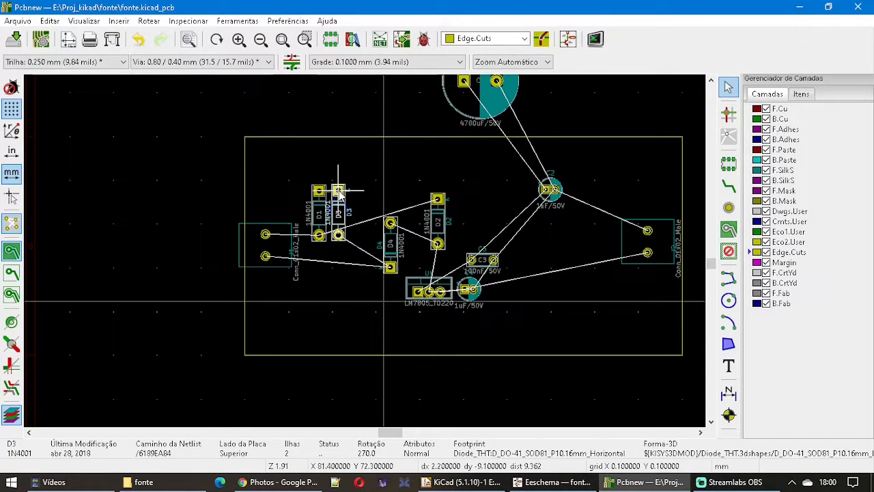
{"action": "left_click", "coordinate": [432, 232]}
{"action": "left_click_drag", "start_coordinate": [431, 232], "coordinate": [322, 265]}
{"action": "left_click", "coordinate": [437, 241]}
{"action": "scroll", "coordinate": [293, 266], "scroll_direction": "up", "scroll_amount": 3}
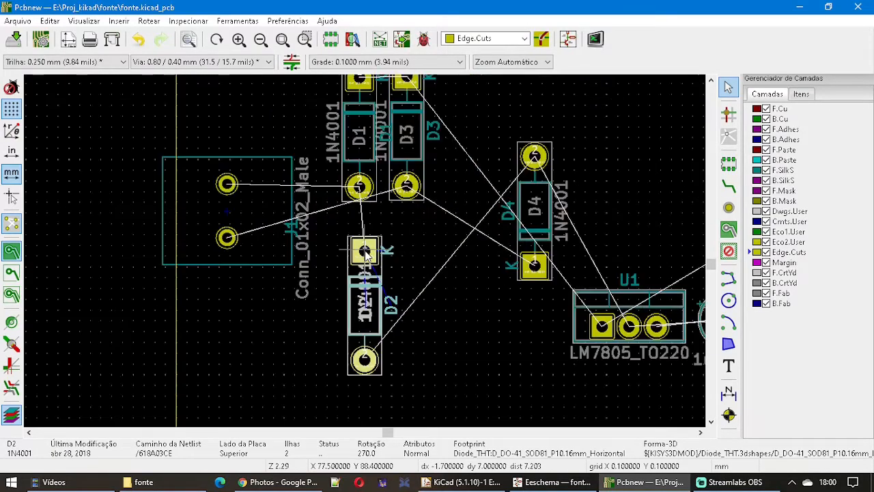
- Rotate diode D4 to 270 degrees and place it beside D2, below D3
{"action": "left_click", "coordinate": [546, 232]}
{"action": "left_click_drag", "start_coordinate": [546, 232], "coordinate": [445, 354]}
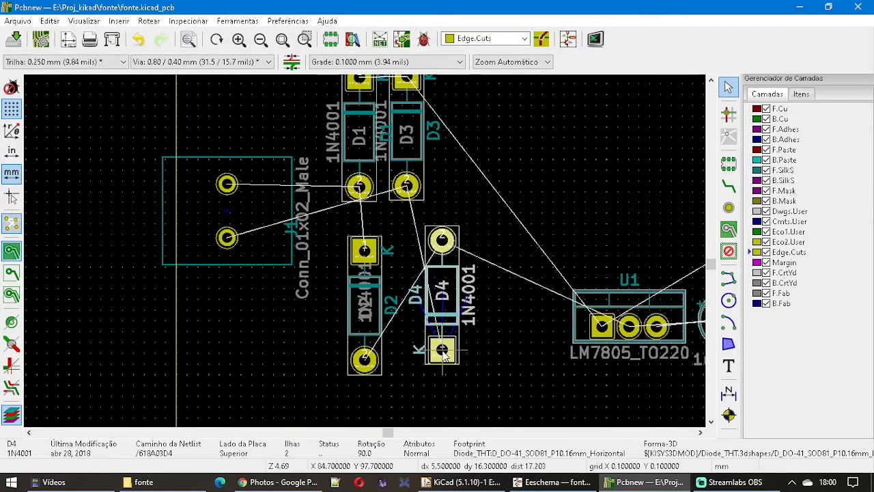
{"action": "key", "text": "r"}
{"action": "key", "text": "r"}
{"action": "left_click_drag", "start_coordinate": [457, 361], "coordinate": [423, 253]}
{"action": "left_click", "coordinate": [424, 253]}
{"action": "scroll", "coordinate": [368, 253], "scroll_direction": "down", "scroll_amount": 1}
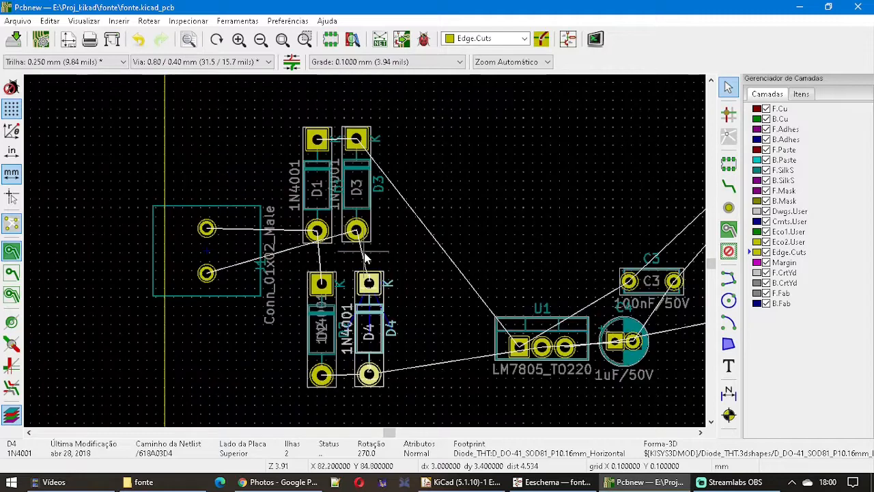
- Align diode D2 vertically under D1 and shift diode D3 so it lines up above D4
{"action": "scroll", "coordinate": [366, 256], "scroll_direction": "up", "scroll_amount": 1}
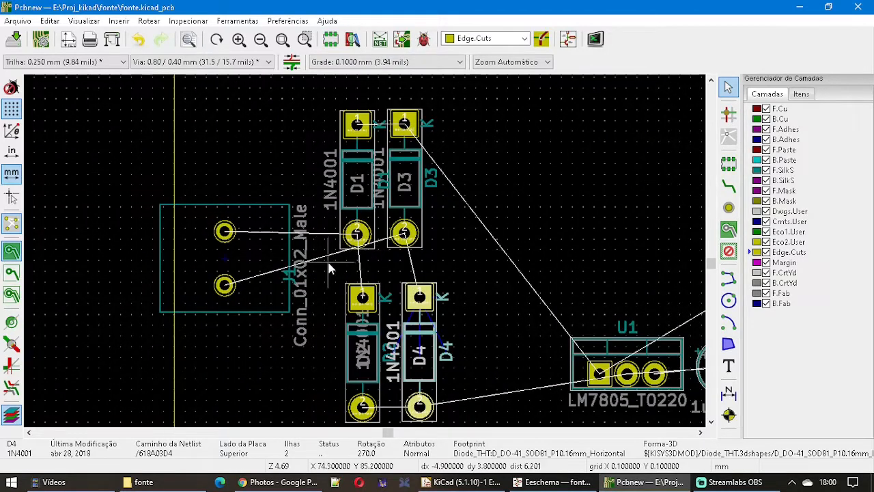
{"action": "left_click", "coordinate": [343, 346]}
{"action": "key", "text": "m"}
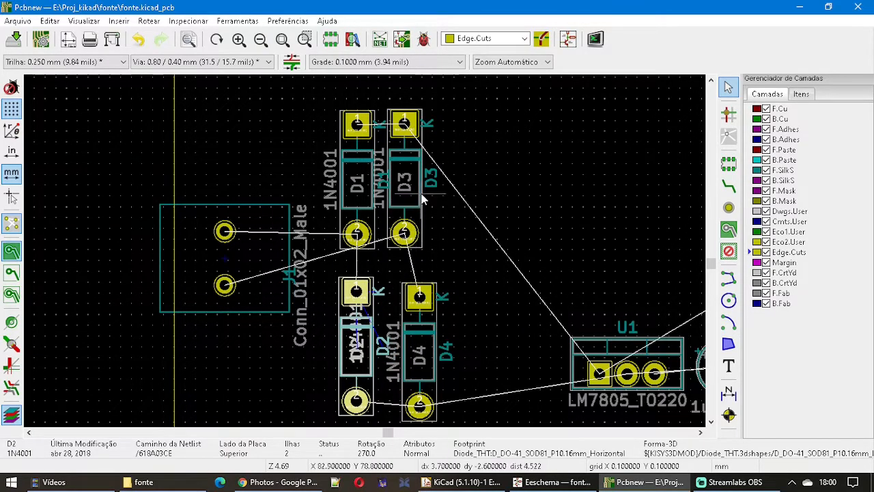
{"action": "key", "text": "m"}
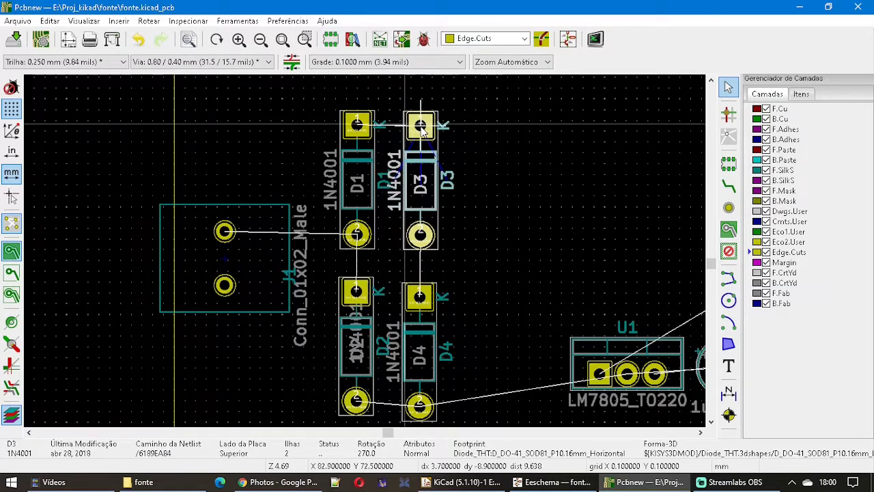
{"action": "left_click", "coordinate": [421, 129]}
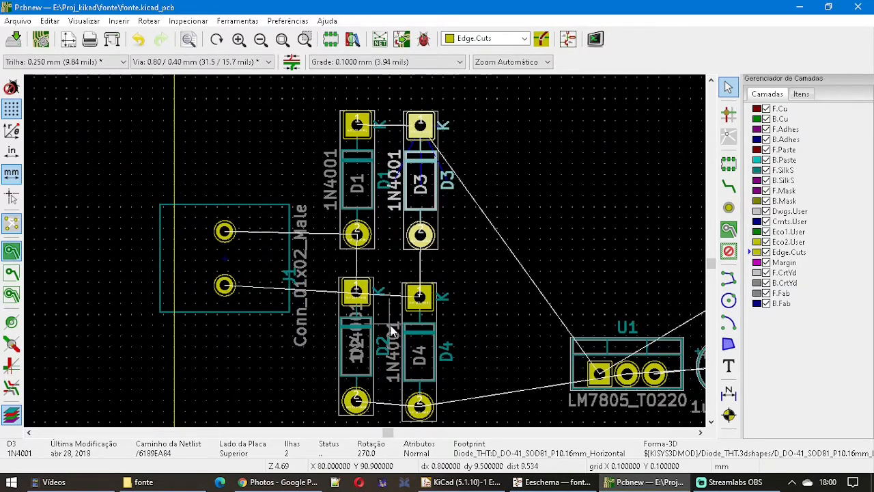
{"action": "left_click", "coordinate": [396, 320]}
- Move the 4700uF capacitor C1 onto the board, to the right of diode D3
{"action": "scroll", "coordinate": [363, 251], "scroll_direction": "down", "scroll_amount": 5}
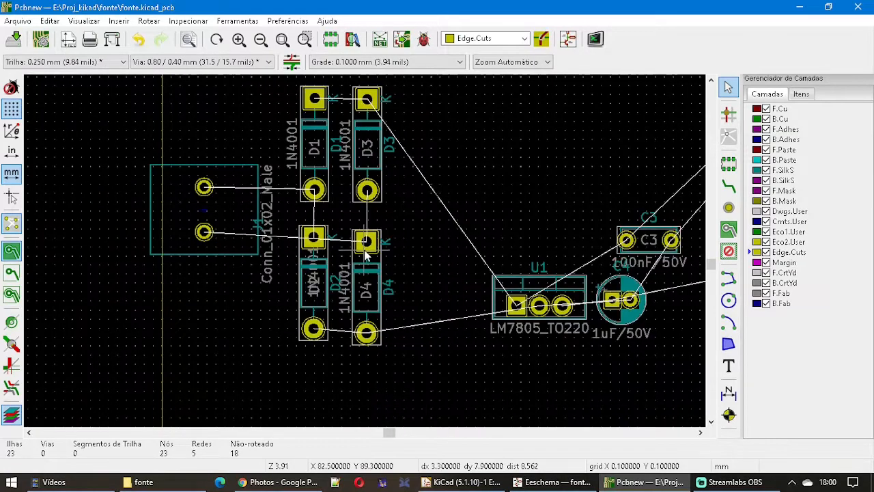
{"action": "scroll", "coordinate": [365, 251], "scroll_direction": "up", "scroll_amount": 1}
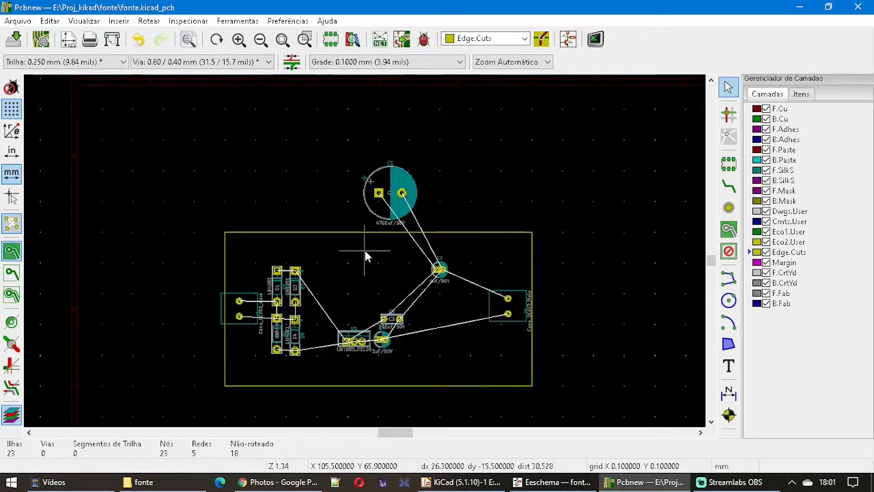
{"action": "scroll", "coordinate": [374, 321], "scroll_direction": "up", "scroll_amount": 1}
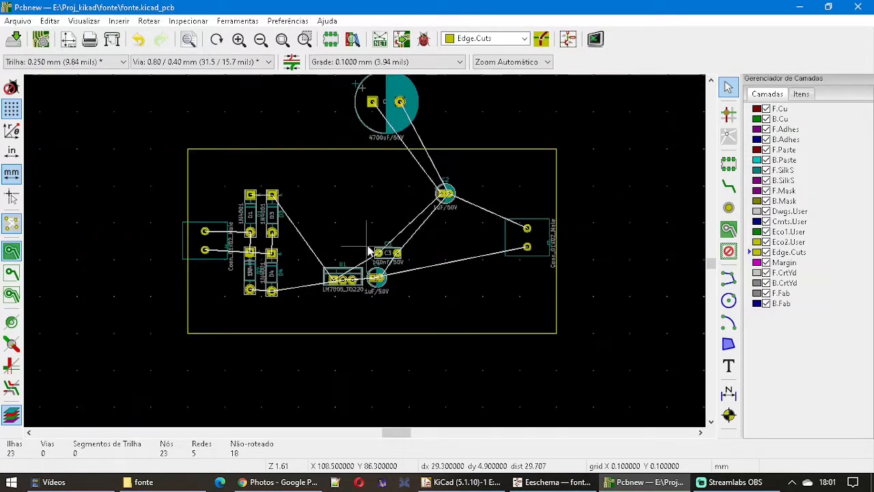
{"action": "left_click", "coordinate": [387, 128]}
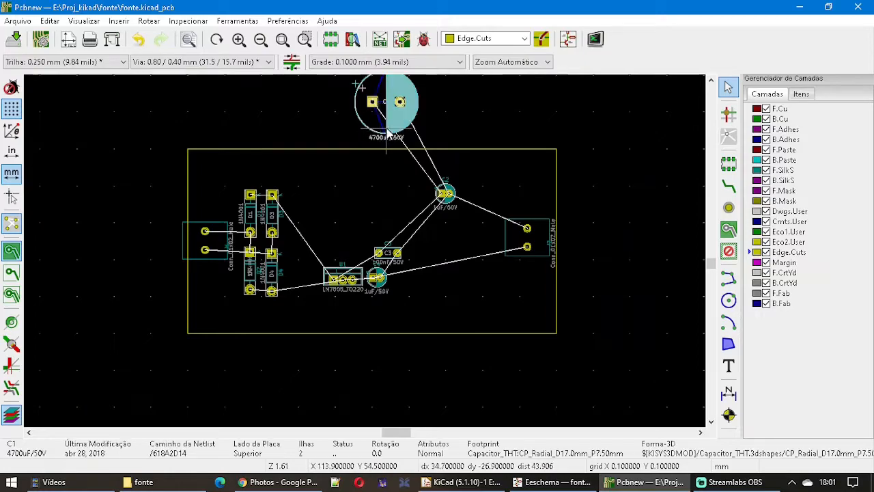
{"action": "left_click_drag", "start_coordinate": [373, 109], "coordinate": [335, 202]}
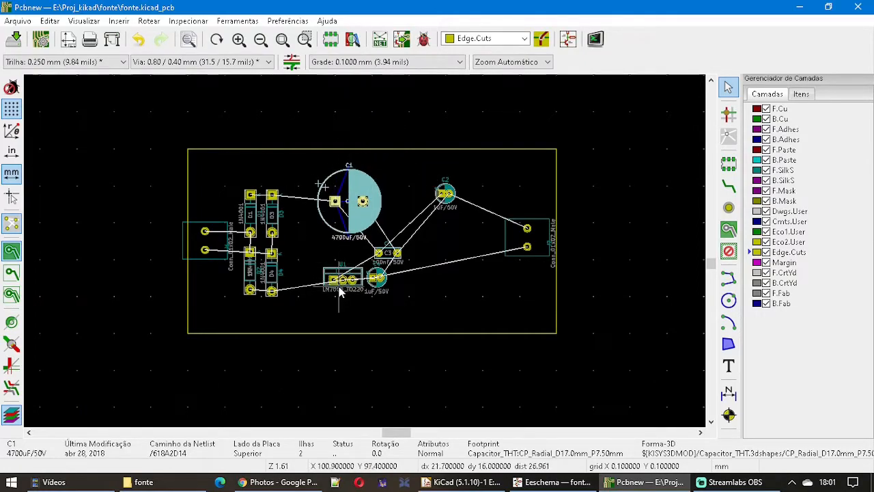
- Move regulator U1 clear of C4 toward output connector J2, and place capacitor C1, rotated to 270 degrees, beside diodes D3 and D4
{"action": "left_click_drag", "start_coordinate": [339, 289], "coordinate": [450, 301]}
{"action": "left_click", "coordinate": [362, 215]}
{"action": "left_click_drag", "start_coordinate": [362, 215], "coordinate": [324, 236]}
{"action": "key", "text": "r"}
{"action": "key", "text": "r"}
{"action": "key", "text": "r"}
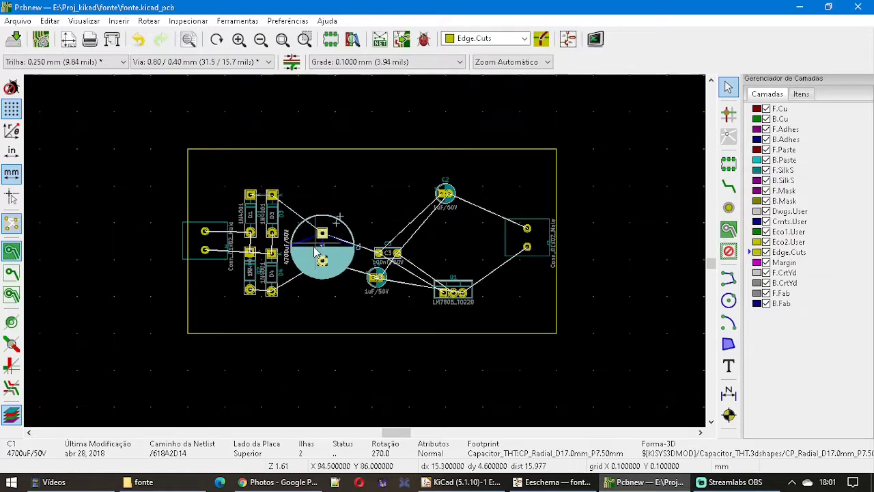
{"action": "left_click_drag", "start_coordinate": [315, 253], "coordinate": [325, 227]}
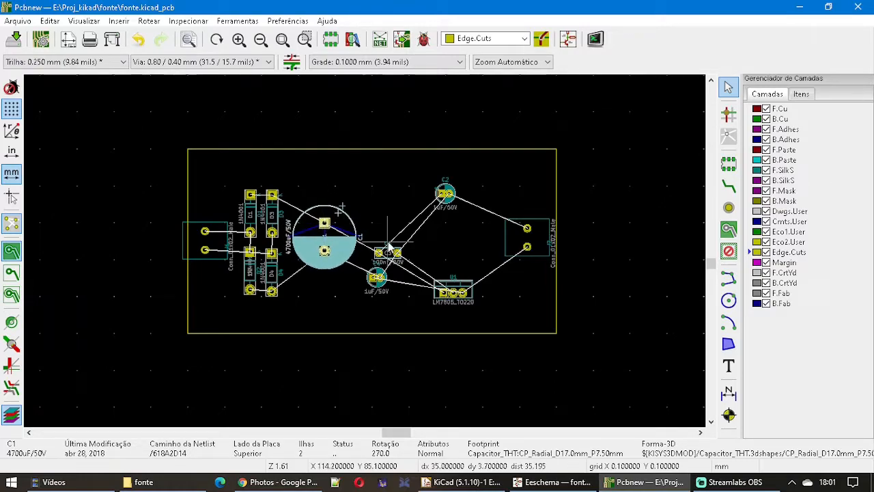
- Move capacitor C3 between C2 and U1, and move capacitor C4 up near output connector J2
{"action": "scroll", "coordinate": [387, 246], "scroll_direction": "up", "scroll_amount": 3}
{"action": "scroll", "coordinate": [366, 254], "scroll_direction": "up", "scroll_amount": 2}
{"action": "scroll", "coordinate": [365, 254], "scroll_direction": "down", "scroll_amount": 3}
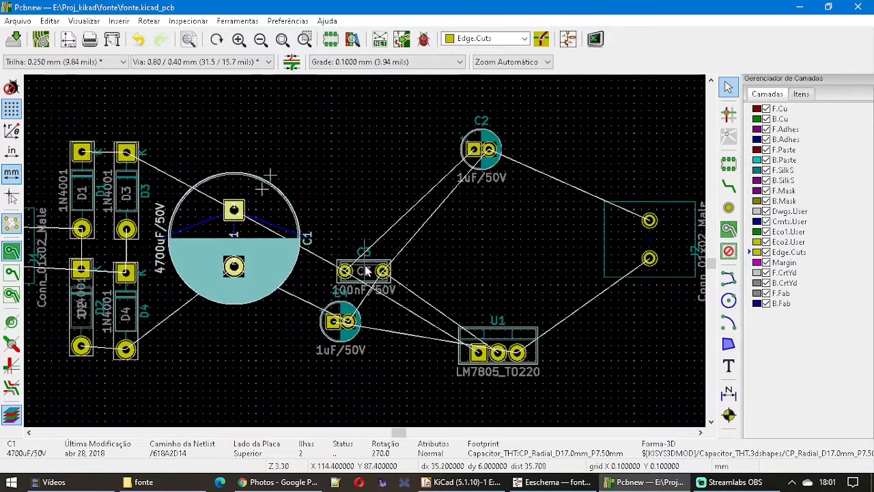
{"action": "left_click_drag", "start_coordinate": [367, 271], "coordinate": [473, 244]}
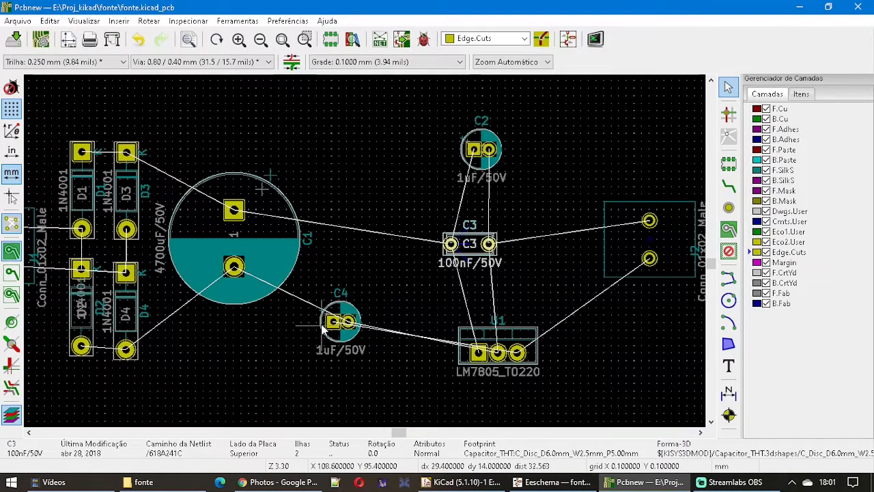
{"action": "left_click_drag", "start_coordinate": [343, 303], "coordinate": [551, 186]}
{"action": "left_click", "coordinate": [344, 309]}
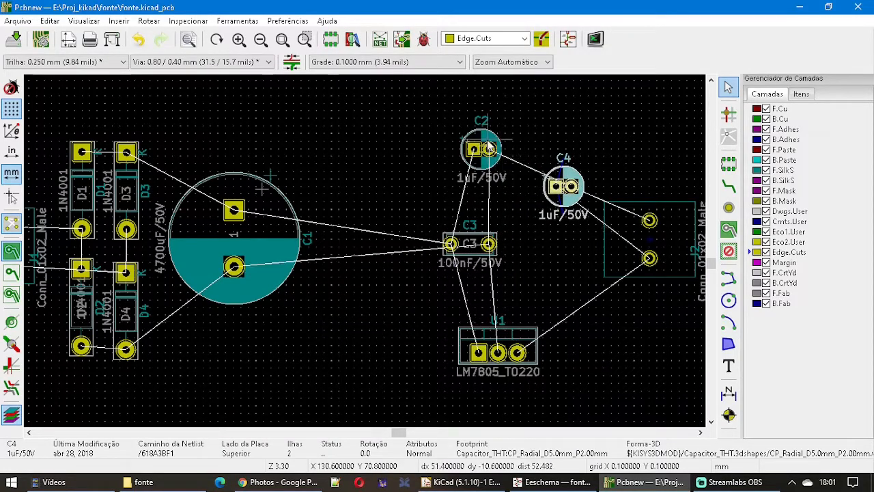
- Rotate capacitor C2 to 270 degrees and place it to the right of C1
{"action": "left_click_drag", "start_coordinate": [488, 147], "coordinate": [349, 271]}
{"action": "key", "text": "r"}
{"action": "key", "text": "r"}
{"action": "key", "text": "r"}
- Move capacitor C3 to the upper right of C2, and regulator U1 directly below C3
{"action": "left_click", "coordinate": [471, 242]}
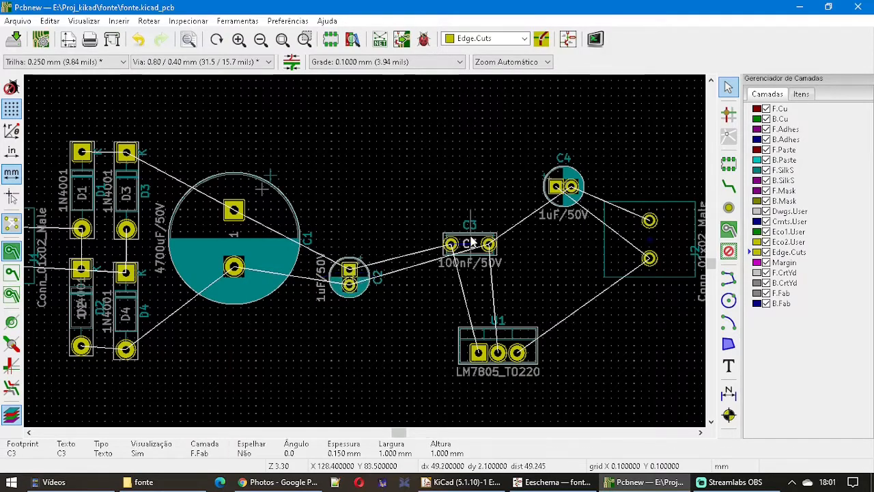
{"action": "left_click_drag", "start_coordinate": [471, 242], "coordinate": [406, 206]}
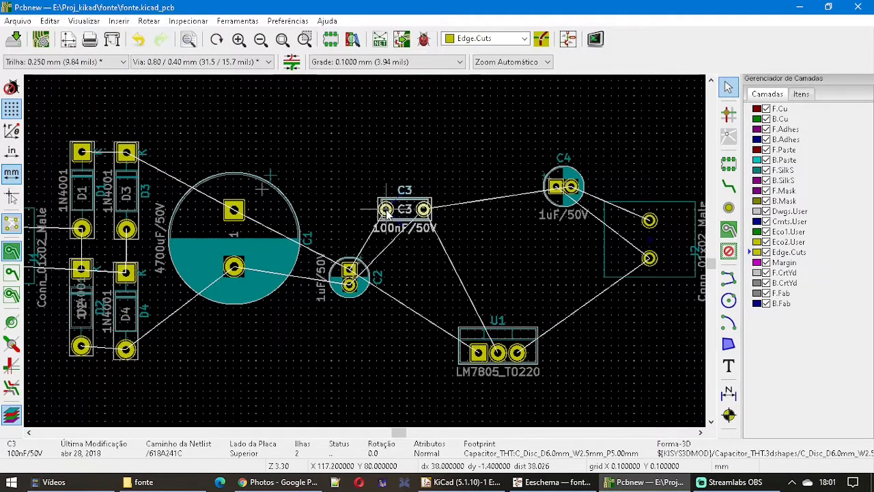
{"action": "left_click", "coordinate": [502, 345]}
{"action": "left_click_drag", "start_coordinate": [501, 345], "coordinate": [423, 281]}
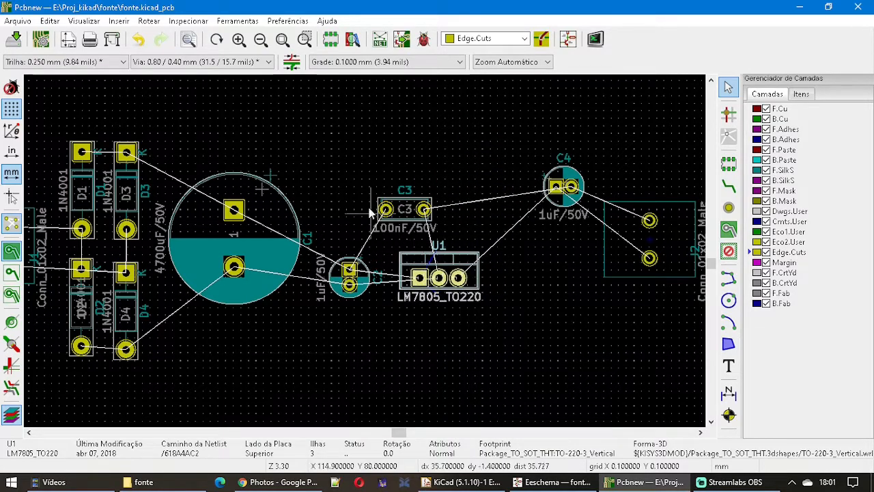
- Place C2 level with C1's upper pad, and rotate capacitor C3 to 270 degrees just to the right of C2
{"action": "left_click", "coordinate": [405, 224]}
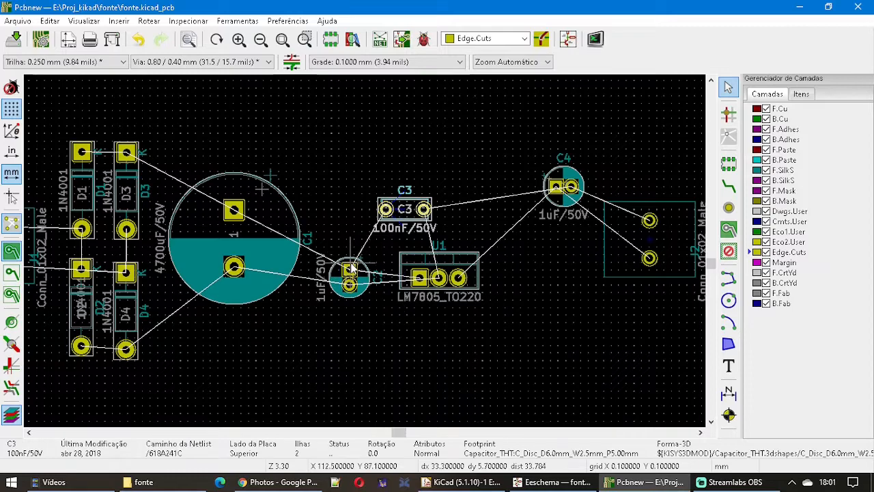
{"action": "left_click_drag", "start_coordinate": [351, 268], "coordinate": [328, 214]}
{"action": "left_click", "coordinate": [401, 224]}
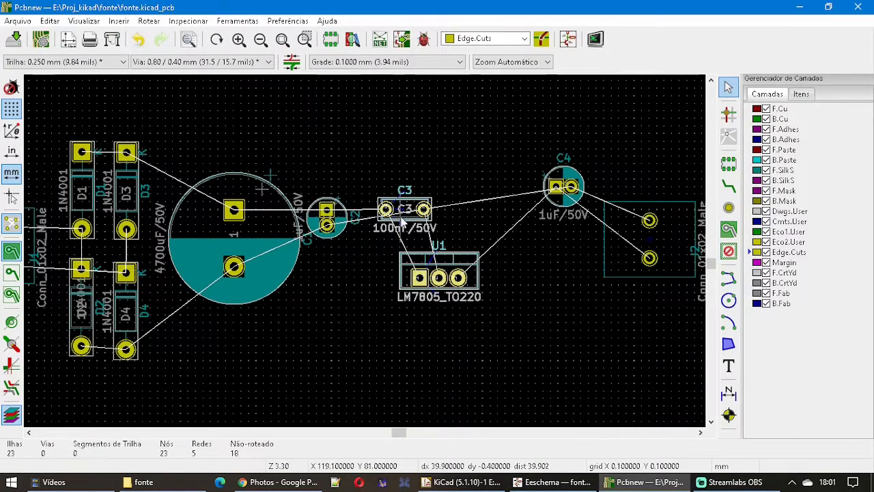
{"action": "left_click_drag", "start_coordinate": [402, 222], "coordinate": [376, 207]}
{"action": "key", "text": "r"}
{"action": "key", "text": "r"}
{"action": "key", "text": "r"}
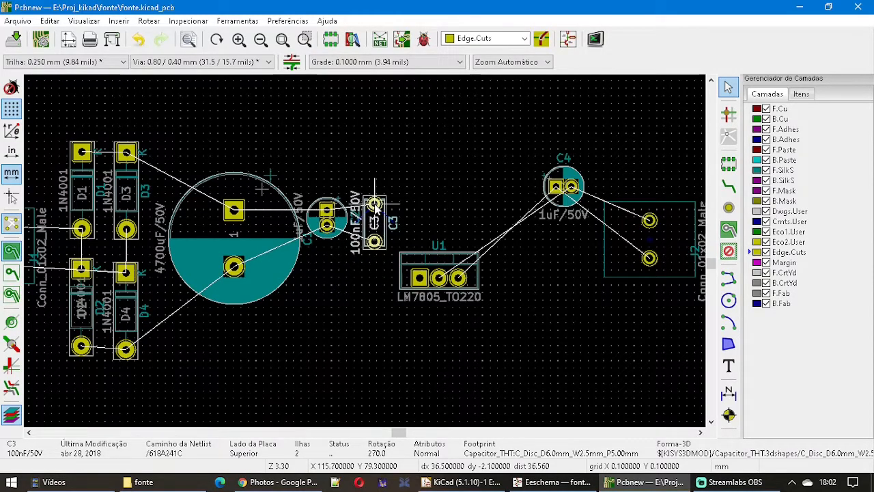
{"action": "left_click", "coordinate": [374, 206]}
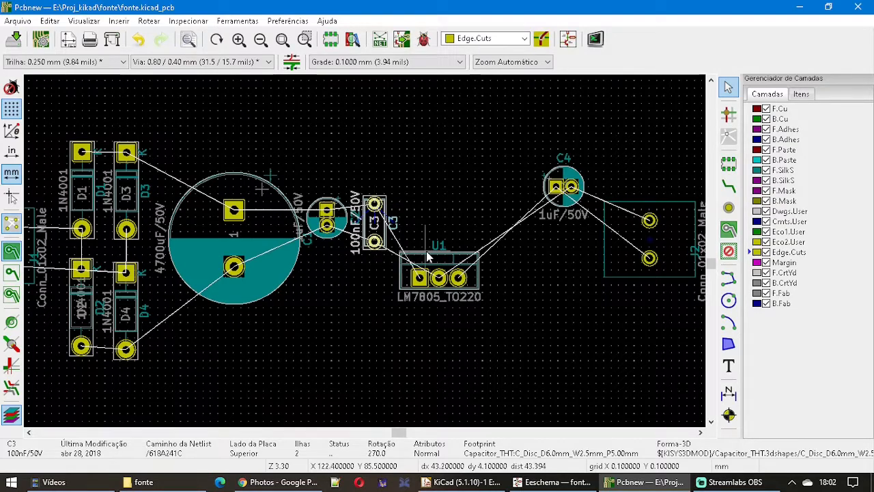
{"action": "key", "text": "Escape"}
- Move regulator U1 above capacitor C3, with U1's first pad over C3's upper pad
{"action": "left_click", "coordinate": [432, 252]}
{"action": "left_click", "coordinate": [415, 256]}
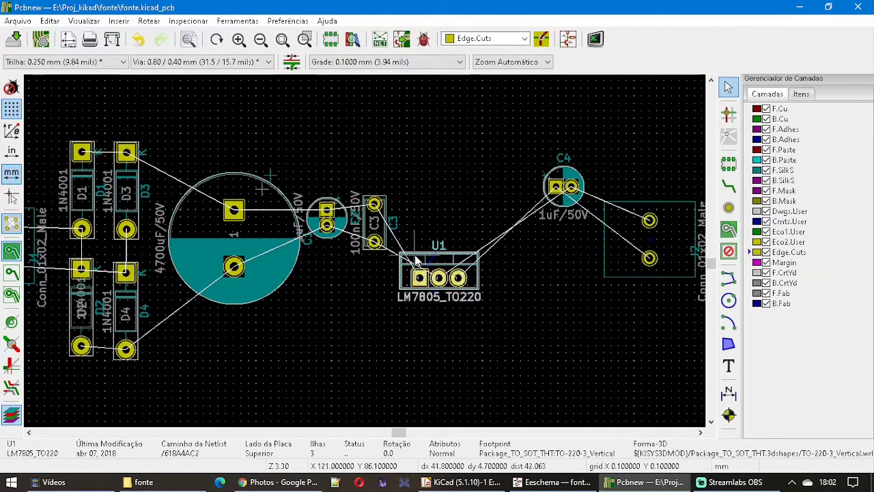
{"action": "key", "text": "m"}
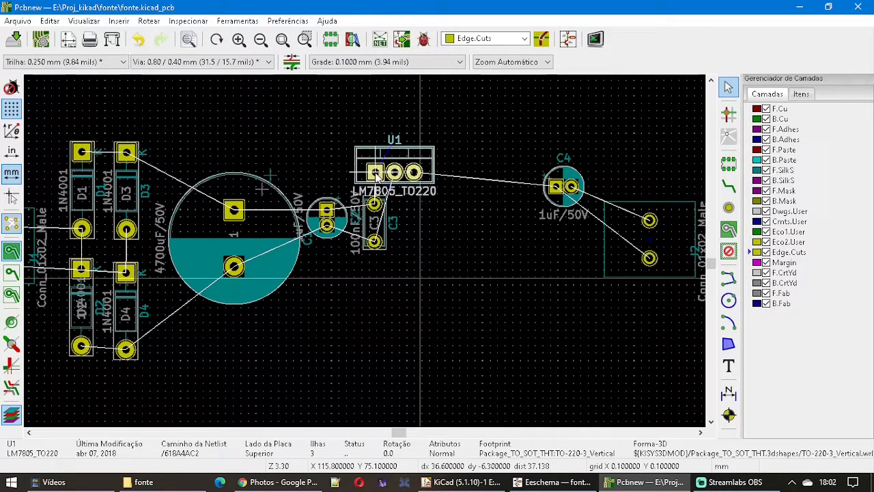
{"action": "left_click", "coordinate": [375, 175]}
- Rotate capacitor C4 to 180 degrees and place it below regulator U1, just to the right of C3
{"action": "left_click", "coordinate": [564, 213]}
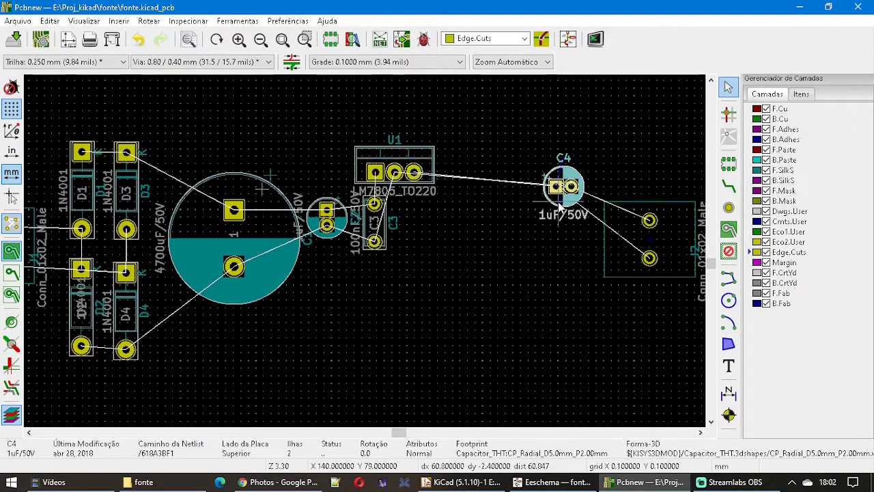
{"action": "key", "text": "m"}
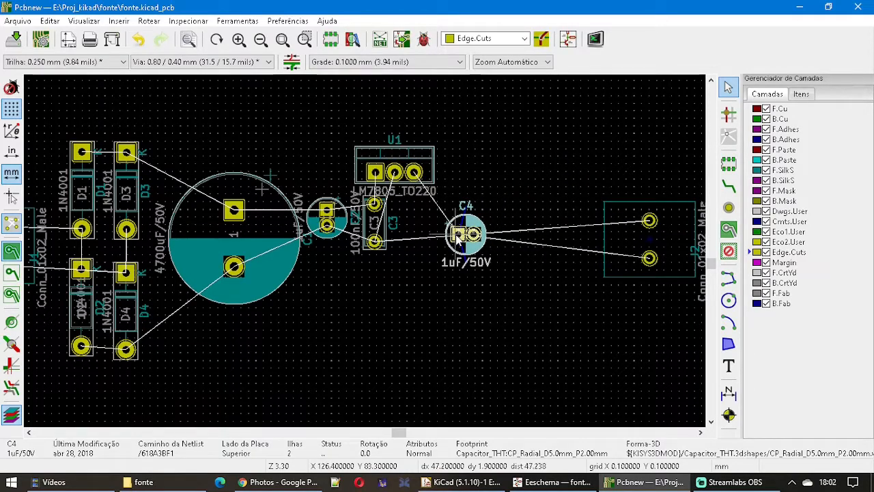
{"action": "key", "text": "r"}
{"action": "key", "text": "r"}
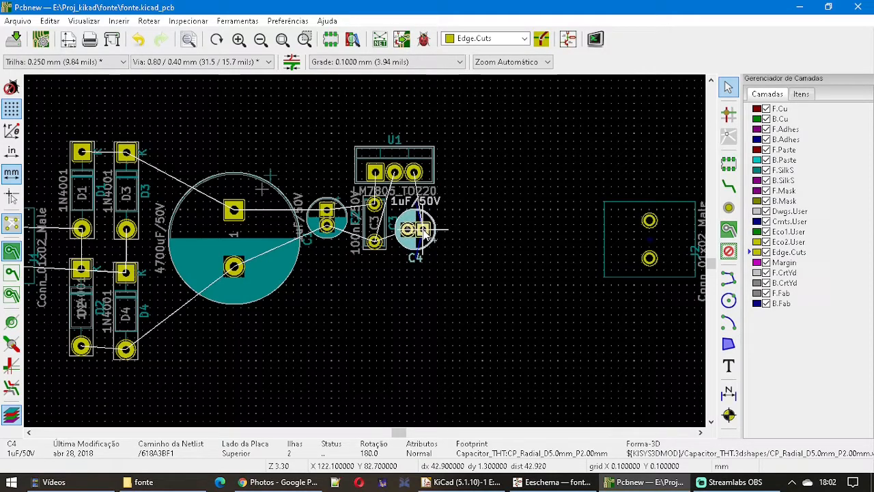
{"action": "left_click", "coordinate": [426, 228]}
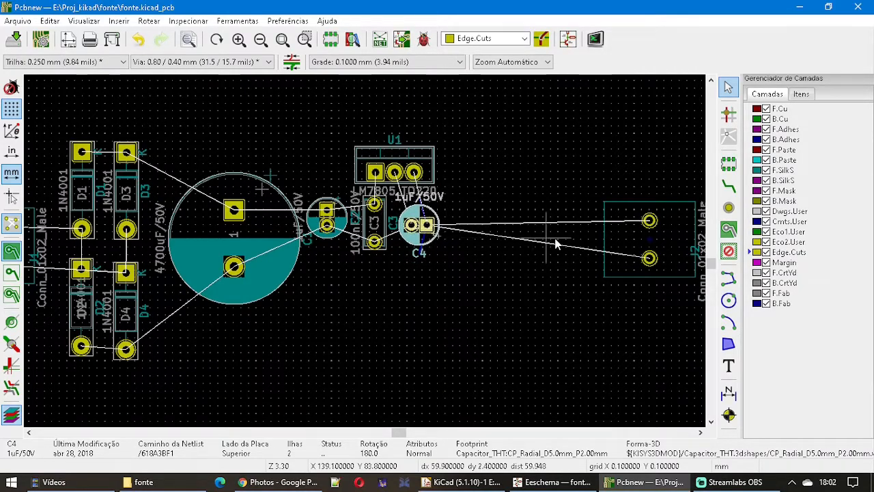
- Move output connector J2 inward from the board's right edge, close to capacitor C4
{"action": "scroll", "coordinate": [556, 244], "scroll_direction": "down", "scroll_amount": 1}
{"action": "scroll", "coordinate": [503, 246], "scroll_direction": "down", "scroll_amount": 1}
{"action": "scroll", "coordinate": [362, 254], "scroll_direction": "down", "scroll_amount": 1}
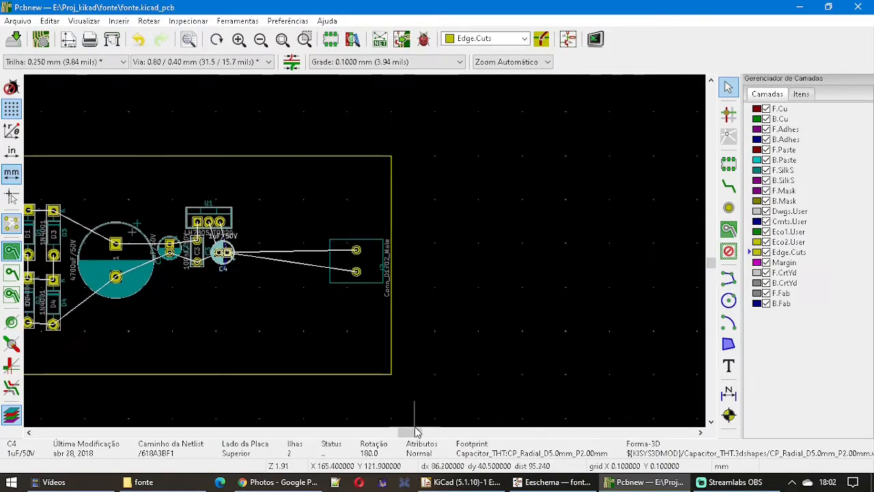
{"action": "left_click_drag", "start_coordinate": [417, 431], "coordinate": [405, 430]}
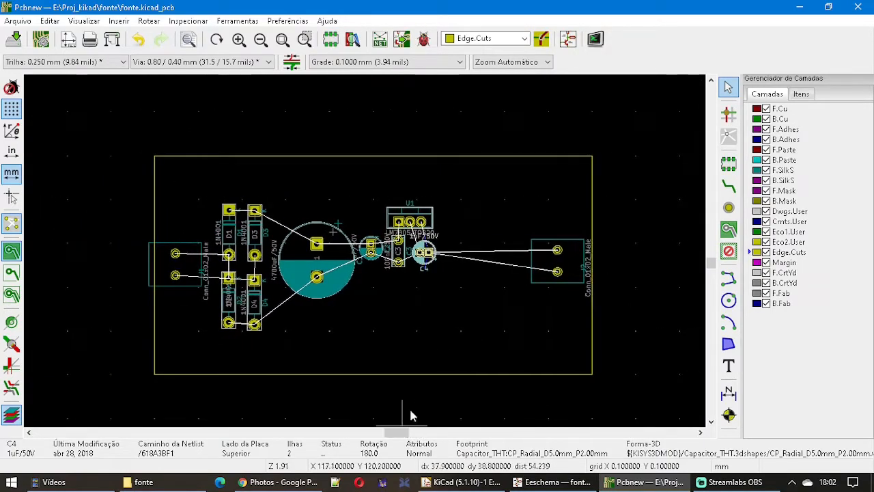
{"action": "left_click", "coordinate": [561, 261]}
{"action": "key", "text": "r"}
{"action": "left_click_drag", "start_coordinate": [561, 261], "coordinate": [487, 260]}
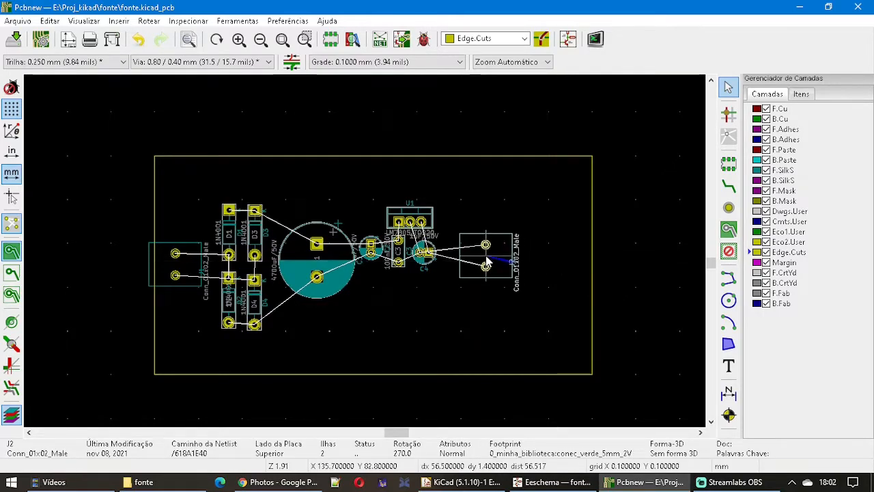
- Rotate connector J2 to 90 degrees and shift it so its upper pad lines up with C4's pads
{"action": "scroll", "coordinate": [485, 258], "scroll_direction": "up", "scroll_amount": 3}
{"action": "scroll", "coordinate": [366, 253], "scroll_direction": "down", "scroll_amount": 4}
{"action": "scroll", "coordinate": [367, 254], "scroll_direction": "up", "scroll_amount": 2}
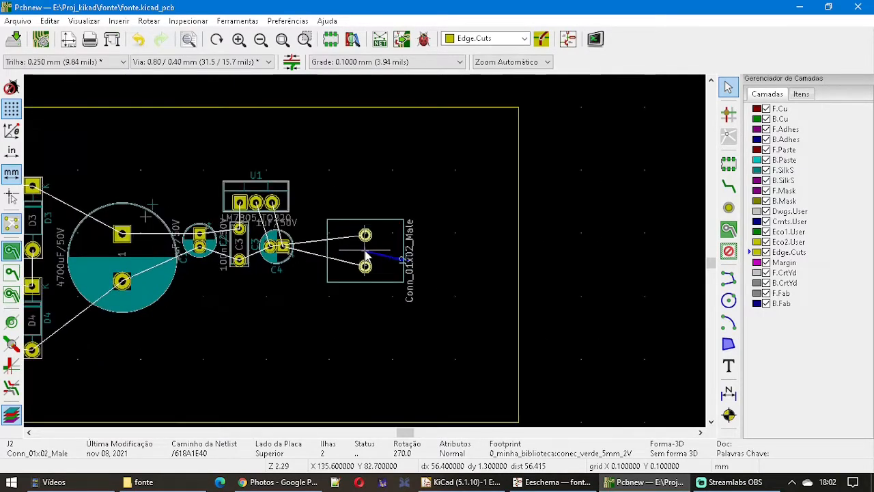
{"action": "key", "text": "r"}
{"action": "key", "text": "r"}
{"action": "scroll", "coordinate": [367, 254], "scroll_direction": "up", "scroll_amount": 1}
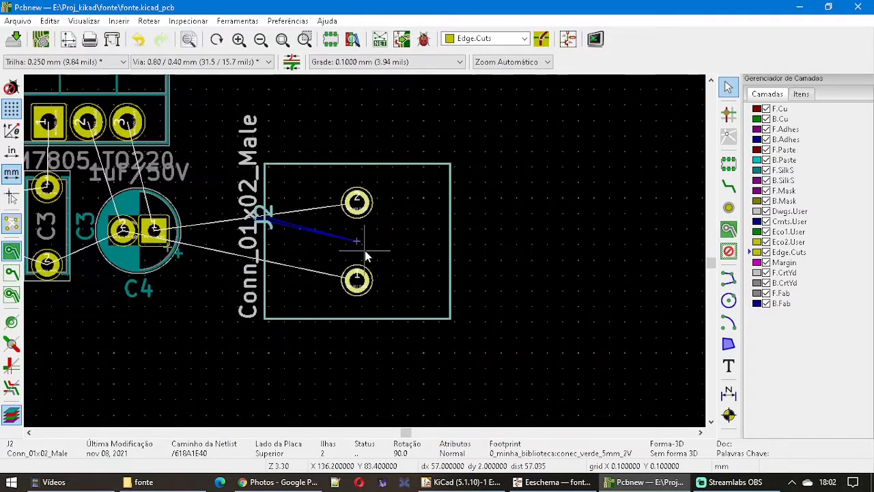
{"action": "left_click_drag", "start_coordinate": [344, 249], "coordinate": [329, 273]}
- Shift input connector J1 to the right so its whole body sits just inside the board's left edge
{"action": "scroll", "coordinate": [329, 273], "scroll_direction": "down", "scroll_amount": 10}
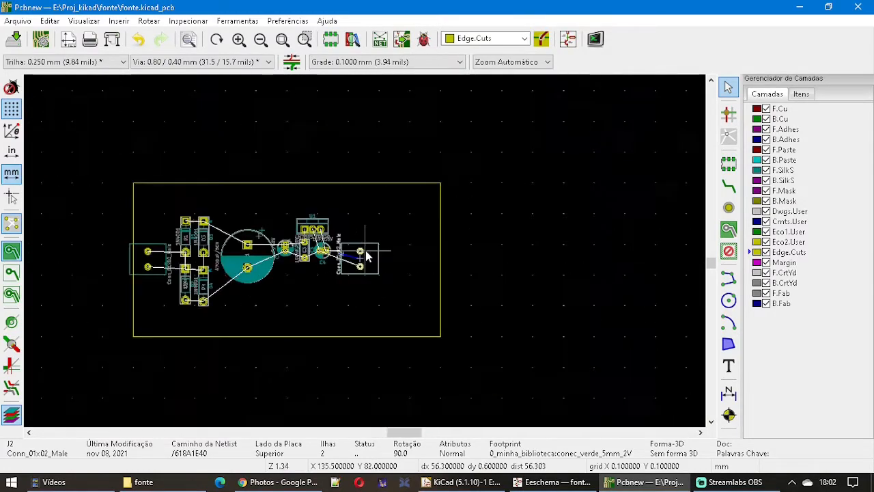
{"action": "scroll", "coordinate": [363, 249], "scroll_direction": "up", "scroll_amount": 5}
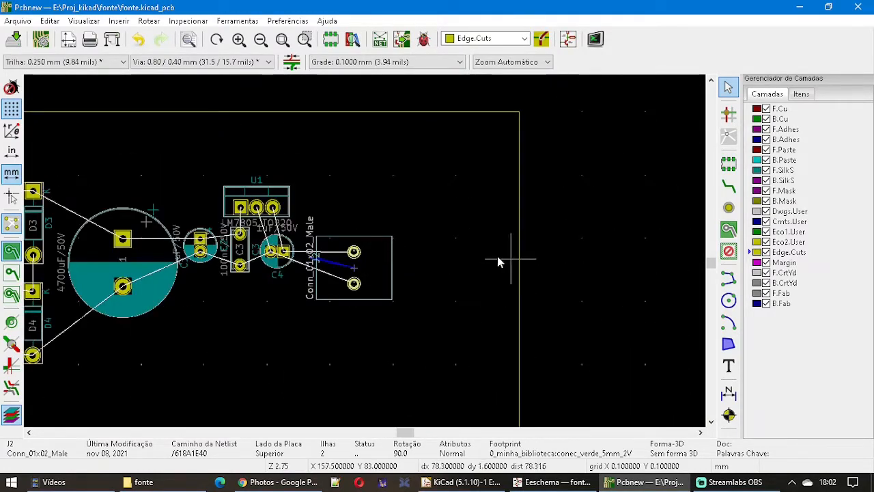
{"action": "scroll", "coordinate": [365, 250], "scroll_direction": "down", "scroll_amount": 3}
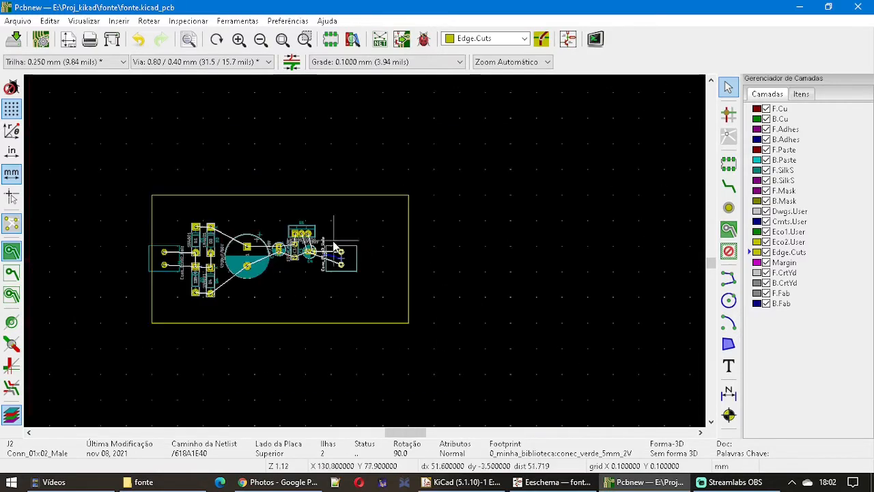
{"action": "scroll", "coordinate": [292, 235], "scroll_direction": "up", "scroll_amount": 3}
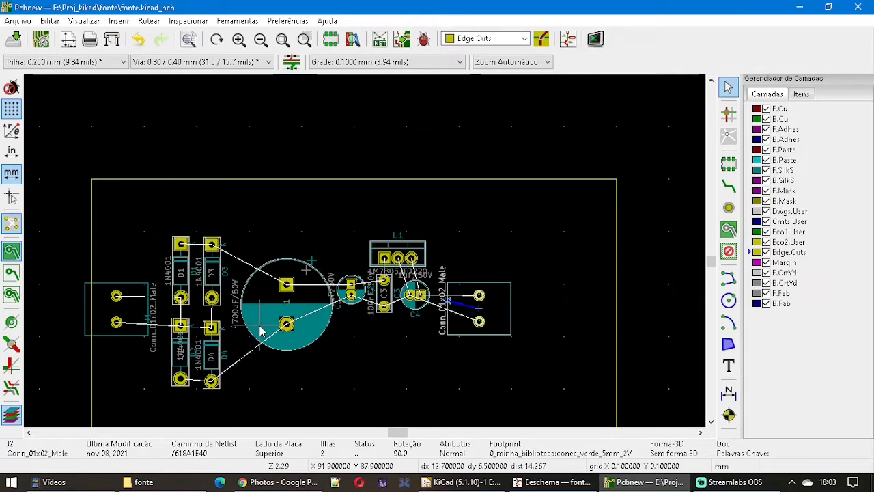
{"action": "scroll", "coordinate": [113, 318], "scroll_direction": "up", "scroll_amount": 1}
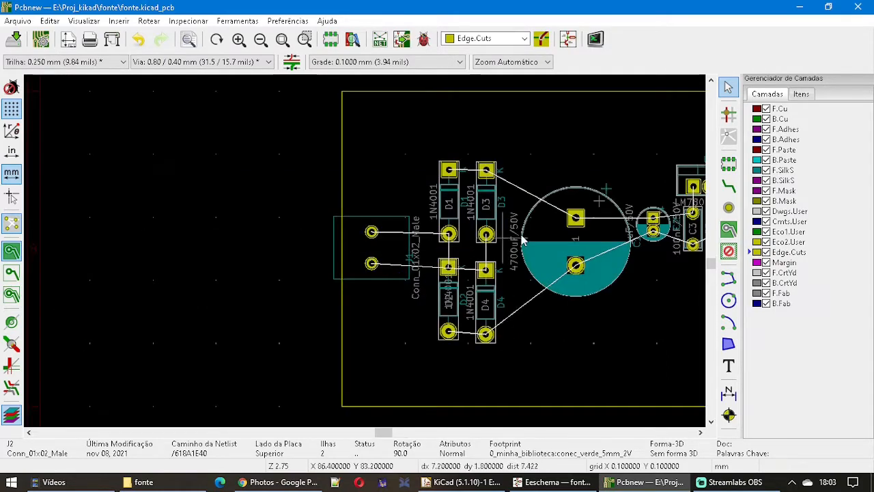
{"action": "left_click", "coordinate": [358, 258]}
{"action": "left_click", "coordinate": [361, 257]}
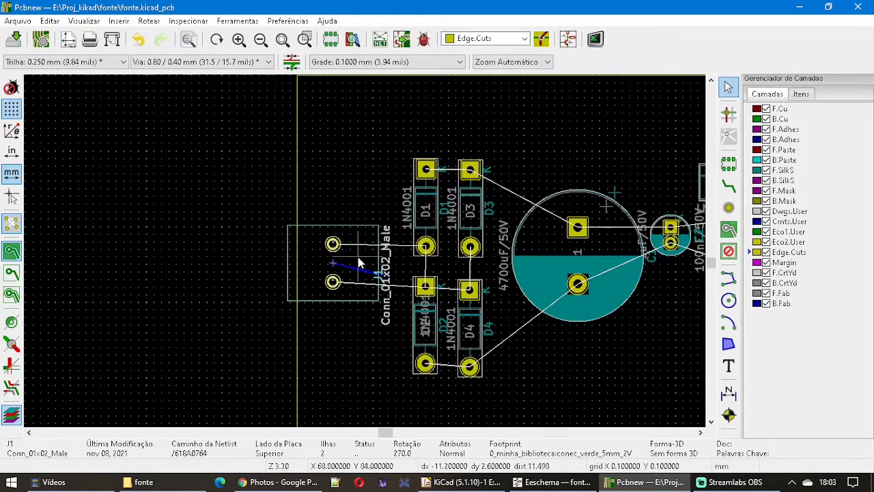
{"action": "mouse_move", "coordinate": [357, 260]}
{"action": "left_mouse_down"}
{"action": "mouse_move", "coordinate": [338, 265]}
{"action": "mouse_move", "coordinate": [347, 264]}
{"action": "left_mouse_up"}
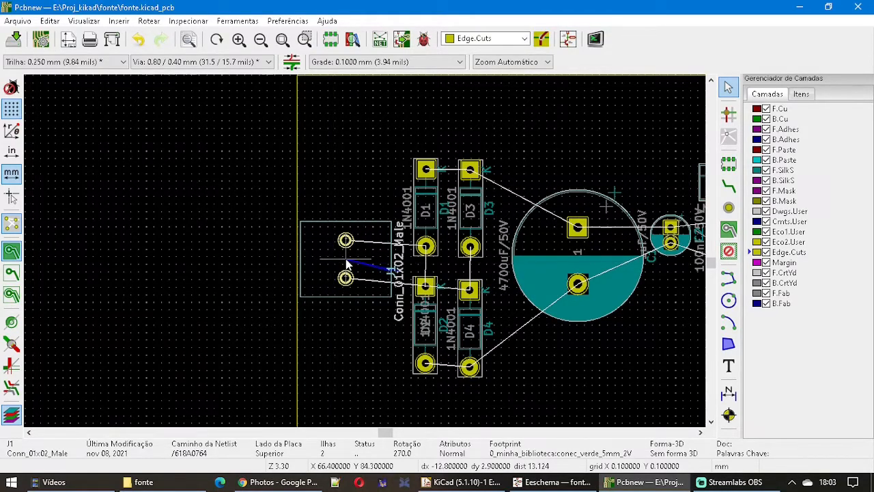
{"action": "scroll", "coordinate": [348, 260], "scroll_direction": "up", "scroll_amount": 3}
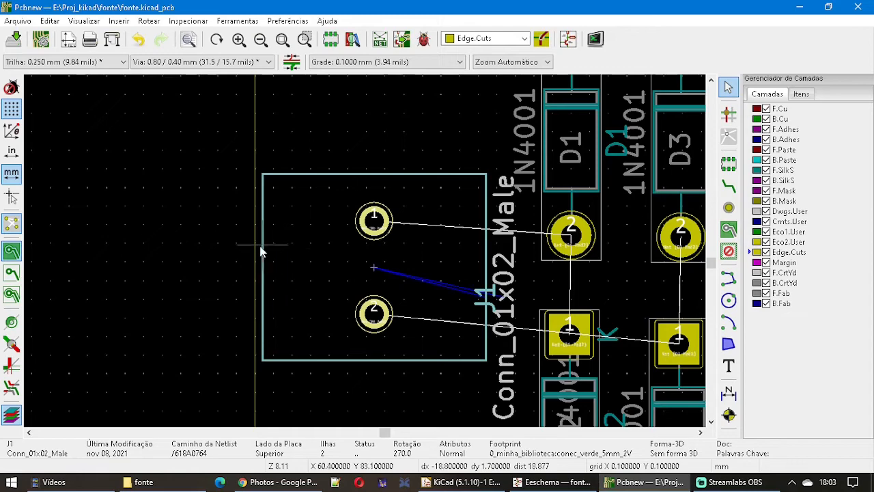
- Nudge regulator U1 slightly up and to the right above capacitors C3 and C4
{"action": "scroll", "coordinate": [362, 250], "scroll_direction": "down", "scroll_amount": 8}
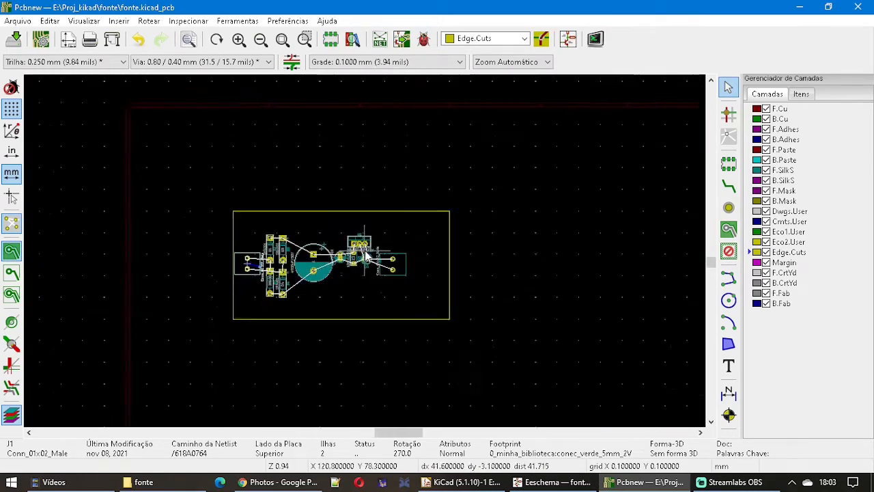
{"action": "scroll", "coordinate": [367, 254], "scroll_direction": "up", "scroll_amount": 3}
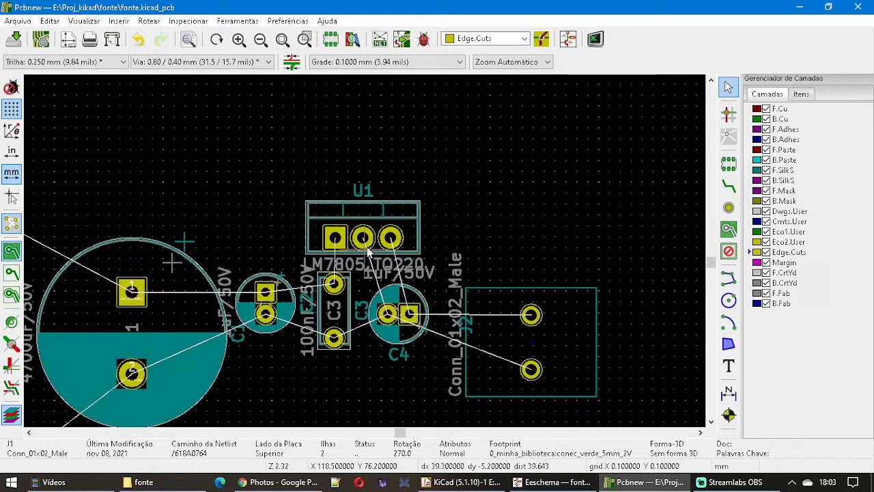
{"action": "left_click", "coordinate": [362, 220]}
{"action": "left_click_drag", "start_coordinate": [364, 217], "coordinate": [371, 213]}
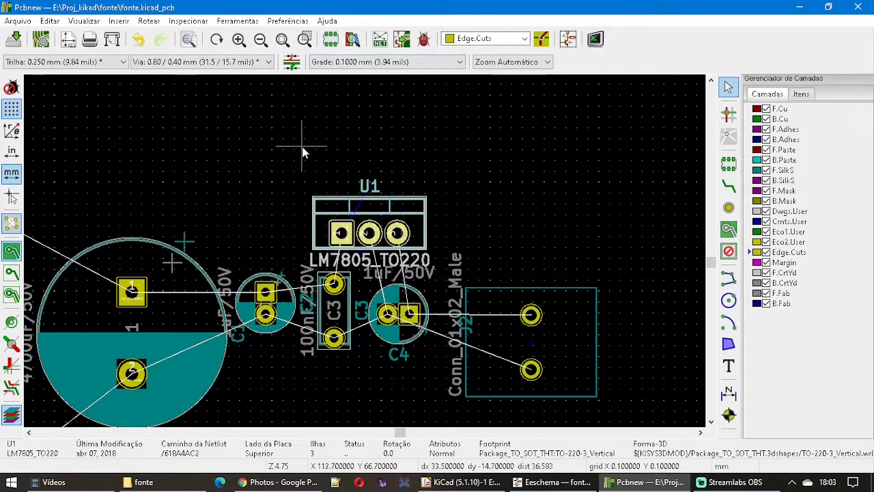
{"action": "scroll", "coordinate": [364, 250], "scroll_direction": "down", "scroll_amount": 2}
{"action": "scroll", "coordinate": [364, 250], "scroll_direction": "up", "scroll_amount": 1}
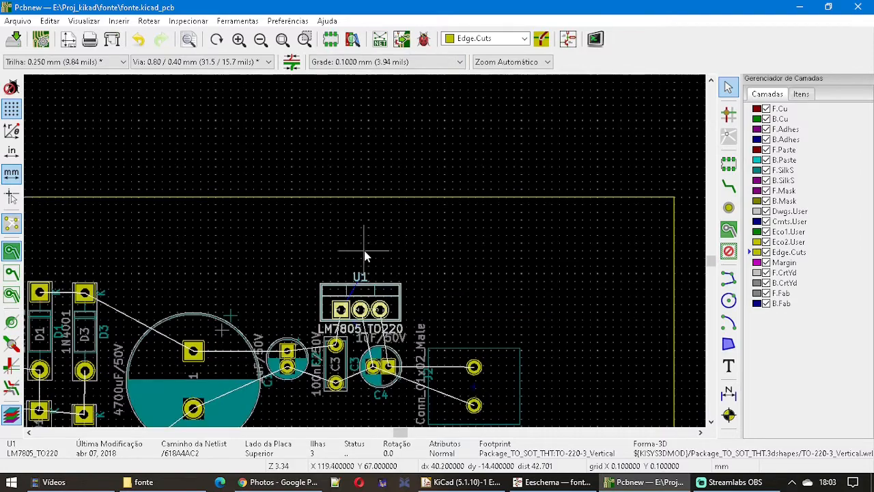
- Set the editing grid to 0.5000 mm
{"action": "left_click", "coordinate": [380, 64]}
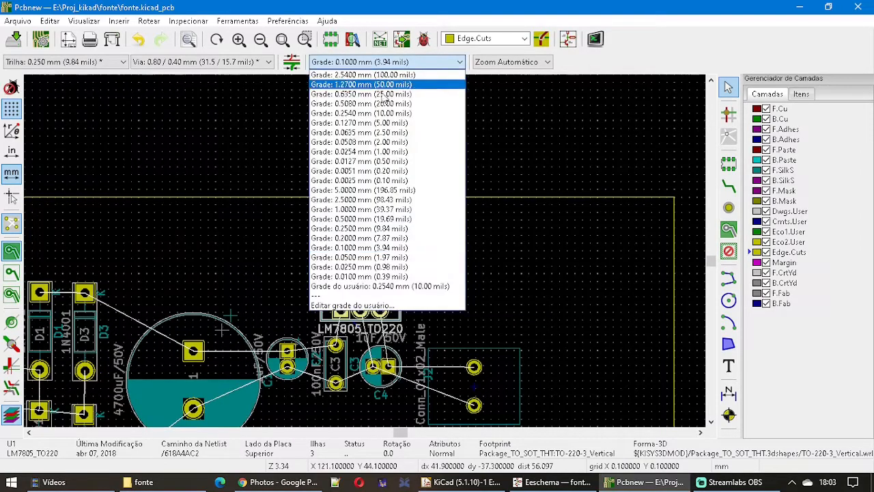
{"action": "left_click", "coordinate": [368, 219]}
{"action": "scroll", "coordinate": [364, 246], "scroll_direction": "down", "scroll_amount": 2}
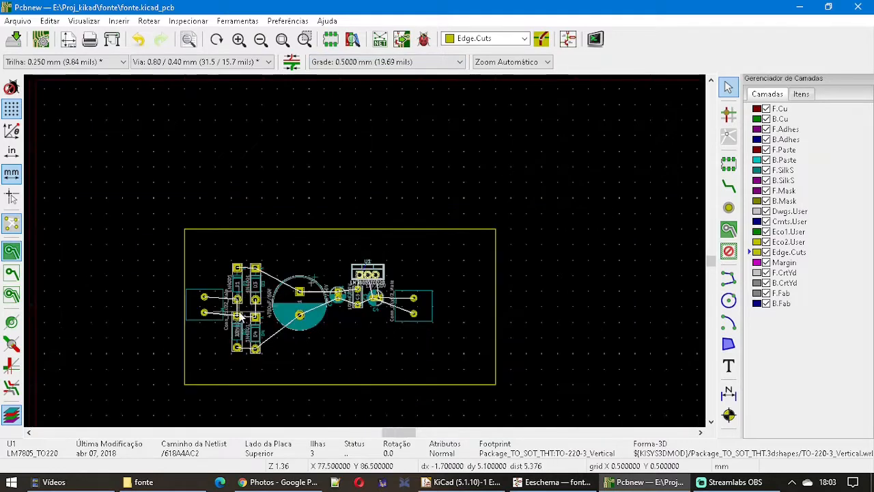
{"action": "scroll", "coordinate": [234, 304], "scroll_direction": "up", "scroll_amount": 2}
{"action": "scroll", "coordinate": [390, 240], "scroll_direction": "up", "scroll_amount": 2}
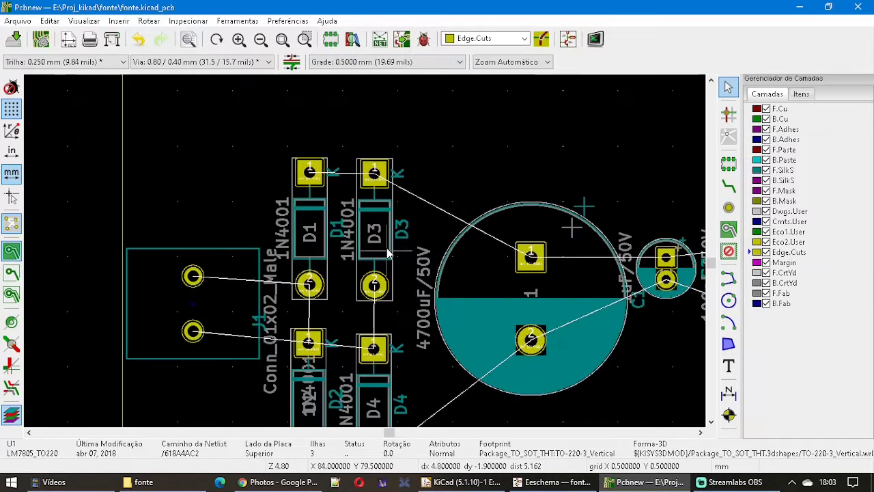
- Shift diode D3 slightly up and realign D1 beside it so their cathode pads sit level on the 0.5 mm grid
{"action": "left_click", "coordinate": [384, 236]}
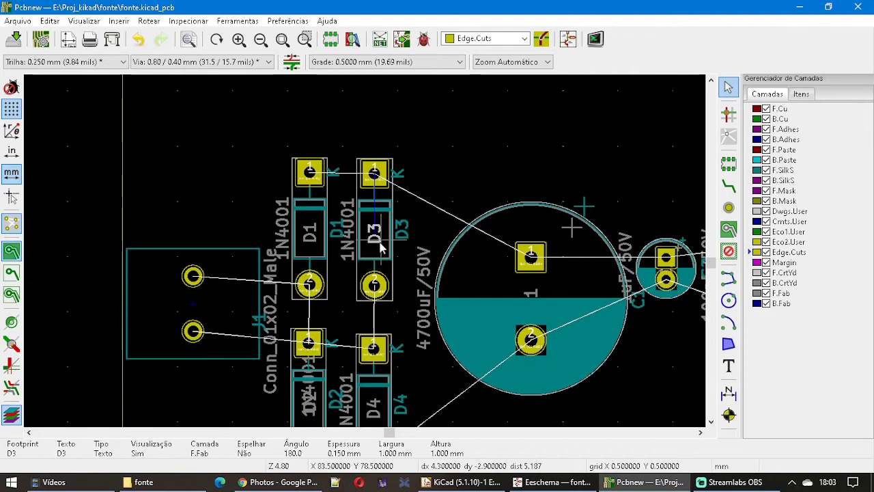
{"action": "left_click_drag", "start_coordinate": [385, 235], "coordinate": [384, 233]}
{"action": "left_click", "coordinate": [374, 175]}
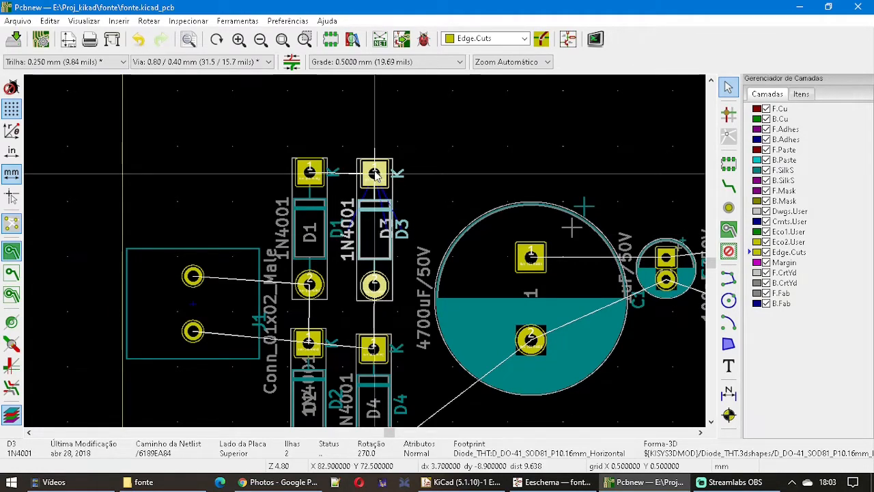
{"action": "left_click_drag", "start_coordinate": [374, 175], "coordinate": [374, 171]}
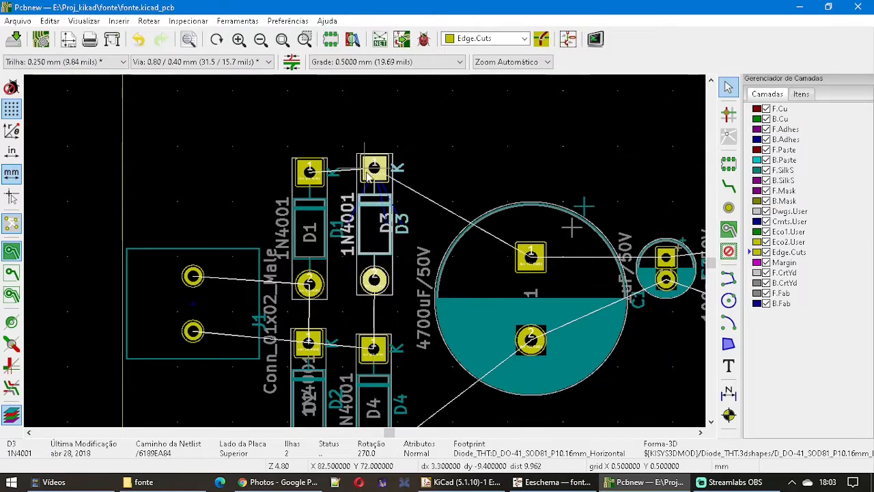
{"action": "left_click", "coordinate": [331, 210]}
{"action": "left_click_drag", "start_coordinate": [330, 210], "coordinate": [309, 175]}
- Move diode D4 slightly up beside D2 and nudge connector J1 down so its upper pad lines up with D1's anode pad
{"action": "scroll", "coordinate": [306, 181], "scroll_direction": "down", "scroll_amount": 1}
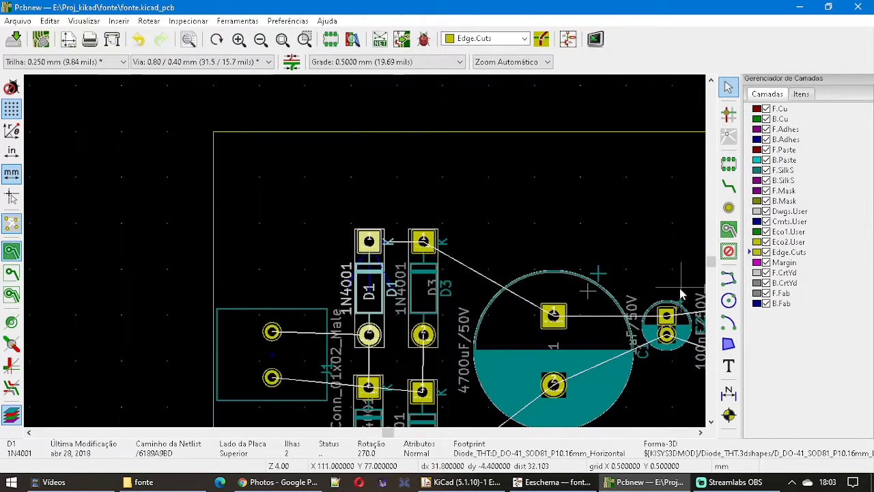
{"action": "mouse_move", "coordinate": [708, 265]}
{"action": "left_mouse_down"}
{"action": "mouse_move", "coordinate": [710, 256]}
{"action": "mouse_move", "coordinate": [706, 273]}
{"action": "left_mouse_up"}
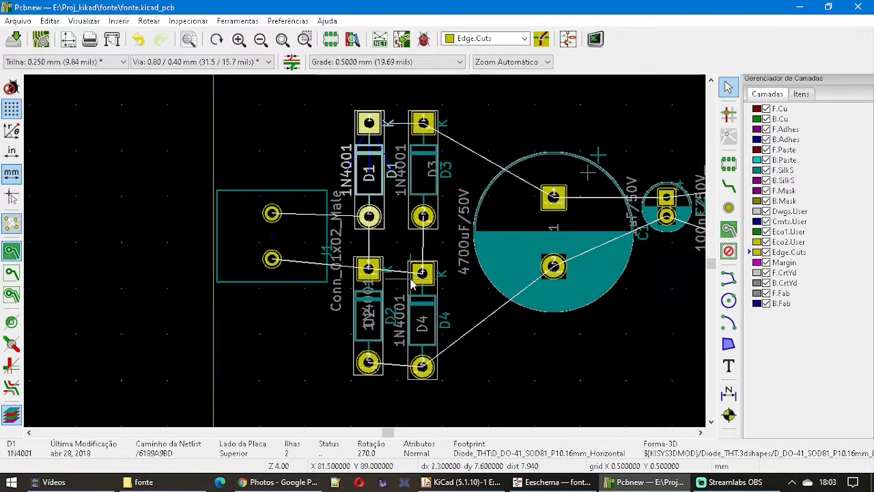
{"action": "scroll", "coordinate": [366, 256], "scroll_direction": "up", "scroll_amount": 1}
{"action": "left_click_drag", "start_coordinate": [374, 272], "coordinate": [374, 236]}
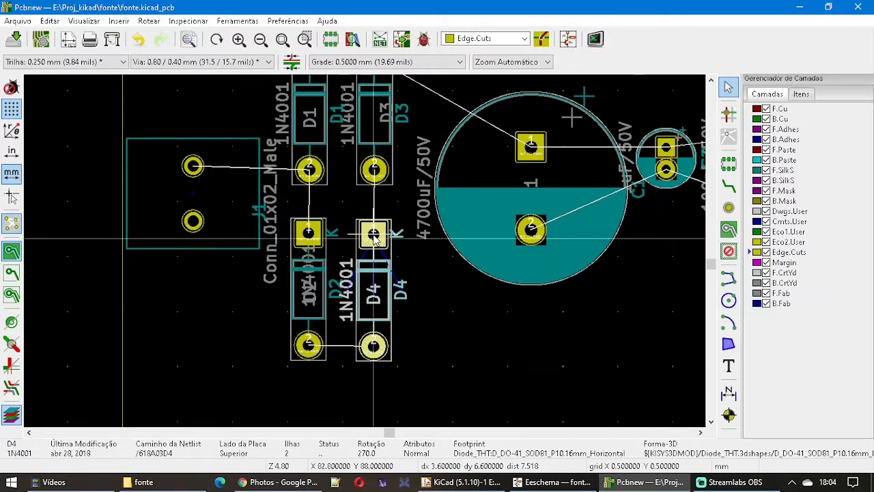
{"action": "left_click", "coordinate": [208, 248]}
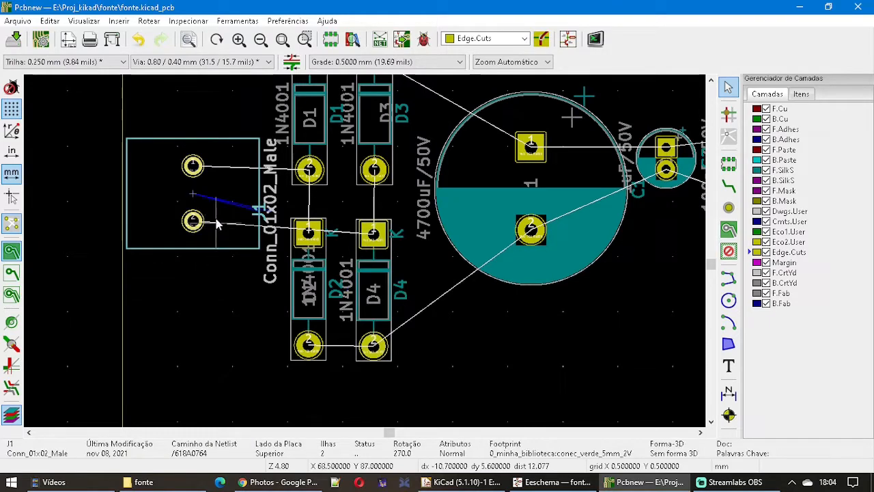
{"action": "left_click_drag", "start_coordinate": [196, 200], "coordinate": [194, 202]}
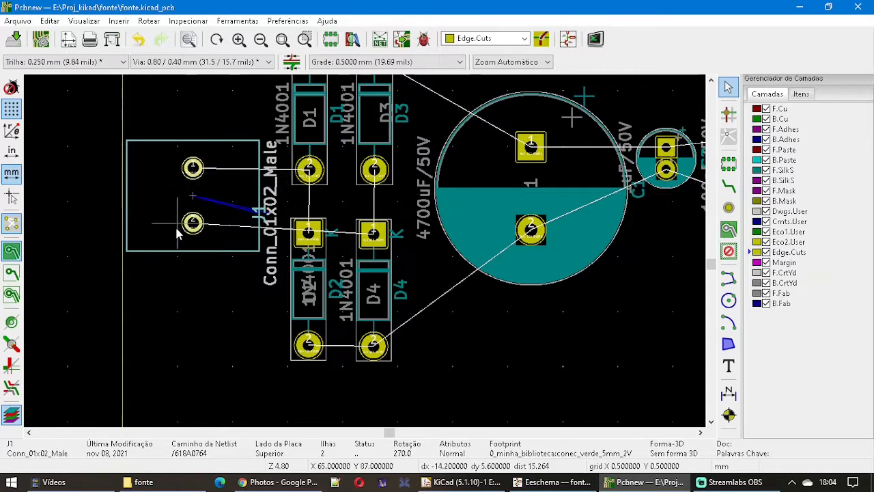
- Move the large capacitor C1 up and to the left, closer to diode D3
{"action": "scroll", "coordinate": [369, 253], "scroll_direction": "down", "scroll_amount": 1}
{"action": "scroll", "coordinate": [366, 254], "scroll_direction": "down", "scroll_amount": 3}
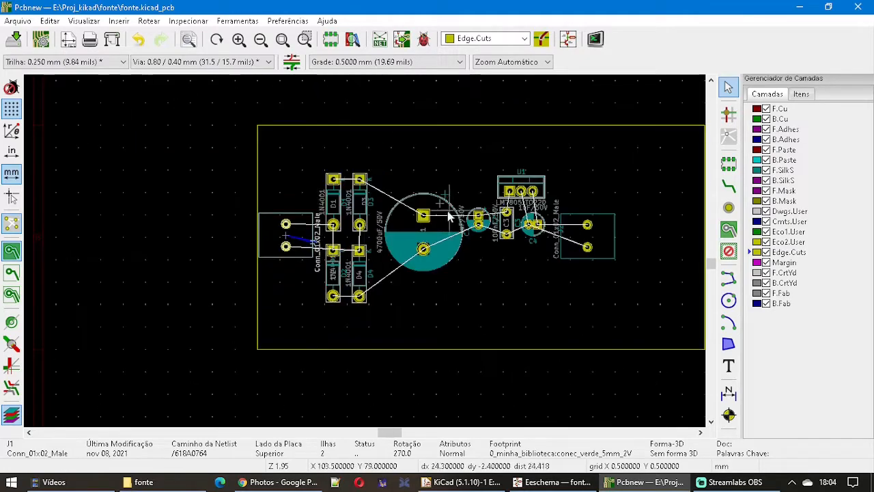
{"action": "scroll", "coordinate": [364, 253], "scroll_direction": "up", "scroll_amount": 5}
{"action": "scroll", "coordinate": [365, 251], "scroll_direction": "down", "scroll_amount": 2}
{"action": "left_click_drag", "start_coordinate": [335, 295], "coordinate": [317, 231]}
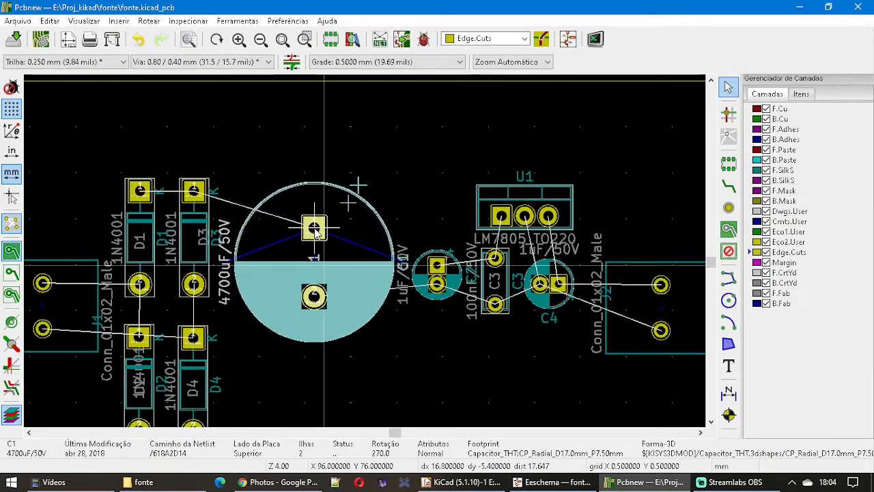
{"action": "left_click", "coordinate": [315, 231]}
{"action": "scroll", "coordinate": [415, 247], "scroll_direction": "down", "scroll_amount": 1}
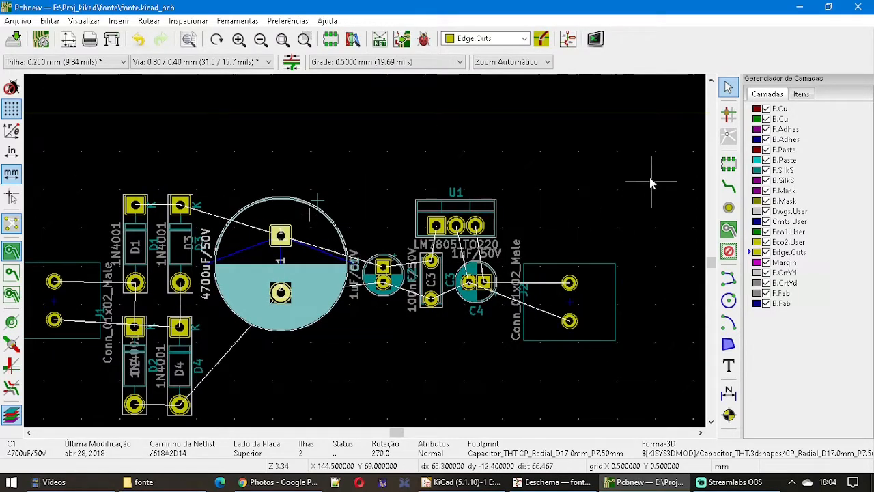
- Move U1, C2, C3, C4 and J2 together down and to the left, with C2 tucked against C1's lower right edge
{"action": "left_click_drag", "start_coordinate": [649, 164], "coordinate": [355, 371]}
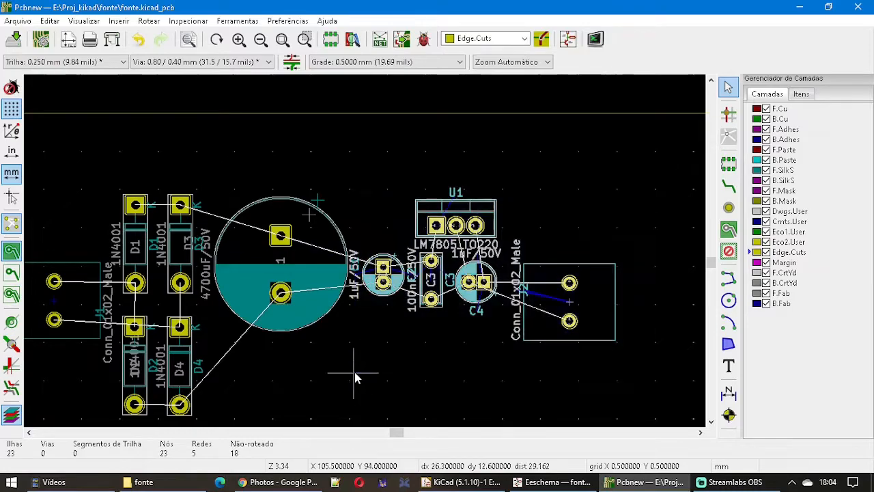
{"action": "left_click_drag", "start_coordinate": [434, 295], "coordinate": [386, 344]}
{"action": "scroll", "coordinate": [499, 244], "scroll_direction": "down", "scroll_amount": 1}
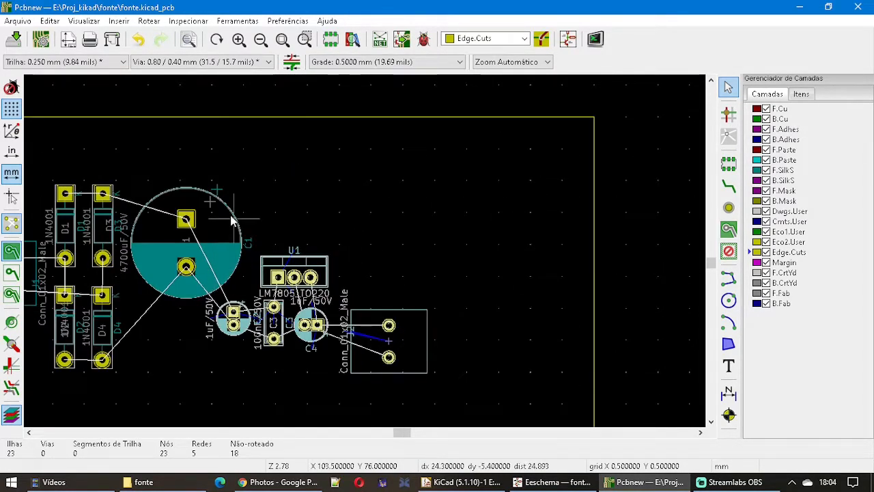
{"action": "scroll", "coordinate": [234, 222], "scroll_direction": "down", "scroll_amount": 1}
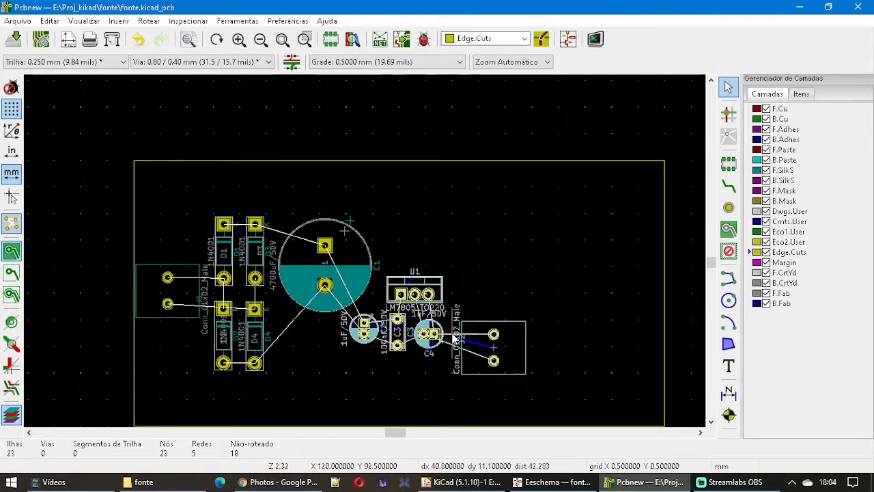
{"action": "scroll", "coordinate": [453, 333], "scroll_direction": "up", "scroll_amount": 1}
{"action": "scroll", "coordinate": [367, 254], "scroll_direction": "up", "scroll_amount": 1}
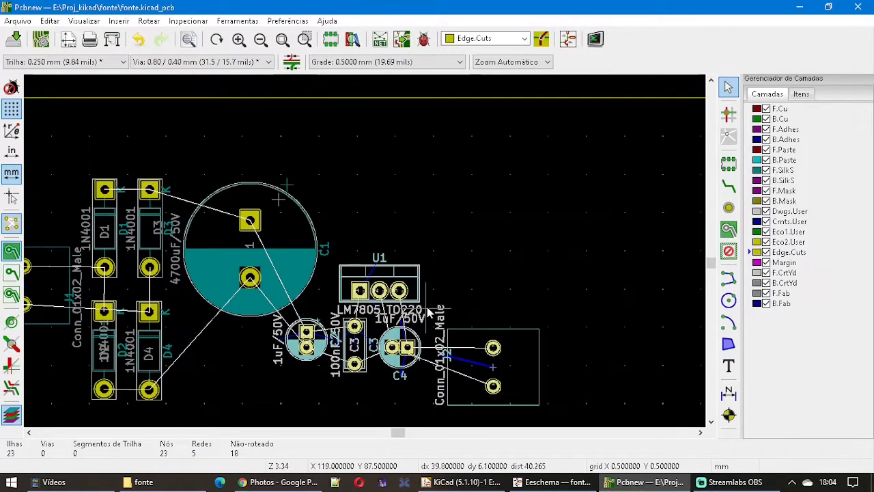
{"action": "scroll", "coordinate": [369, 259], "scroll_direction": "up", "scroll_amount": 1}
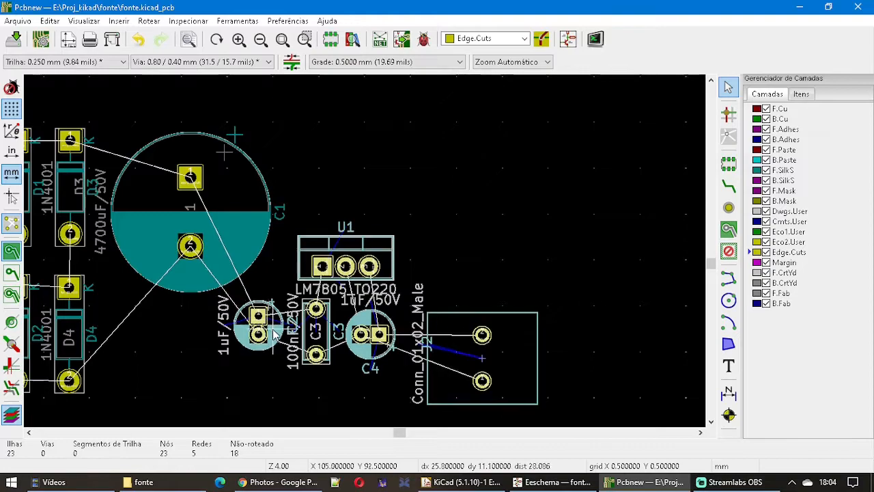
{"action": "left_click", "coordinate": [200, 361]}
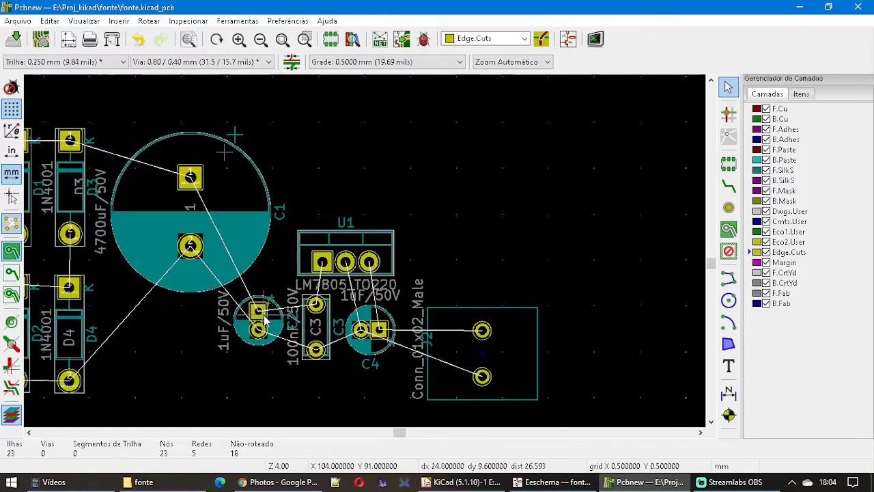
- Nudge capacitor C2 slightly up and shift C4 up and to the left, closer to C3
{"action": "left_click_drag", "start_coordinate": [260, 312], "coordinate": [259, 311]}
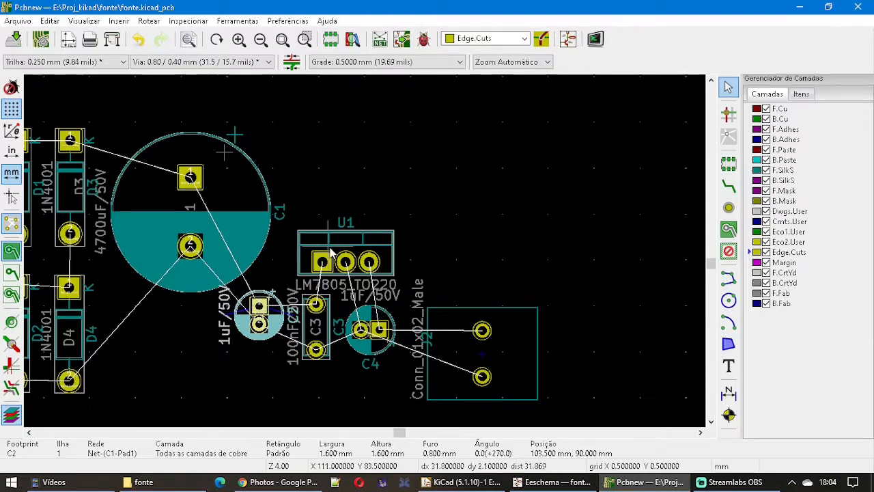
{"action": "left_click", "coordinate": [371, 316]}
{"action": "left_click_drag", "start_coordinate": [370, 316], "coordinate": [372, 327]}
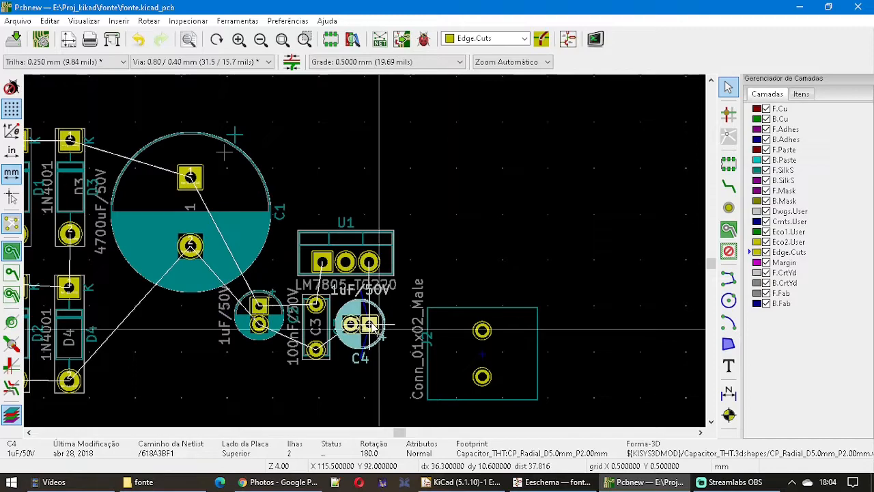
{"action": "left_click", "coordinate": [374, 326]}
- Move output connector J2 to the left, closer to capacitor C4
{"action": "left_click", "coordinate": [423, 313]}
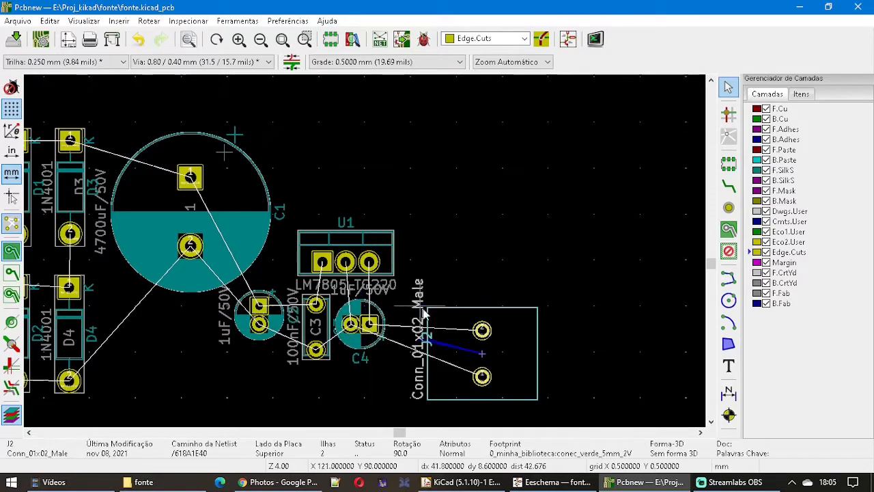
{"action": "left_click_drag", "start_coordinate": [467, 331], "coordinate": [460, 354]}
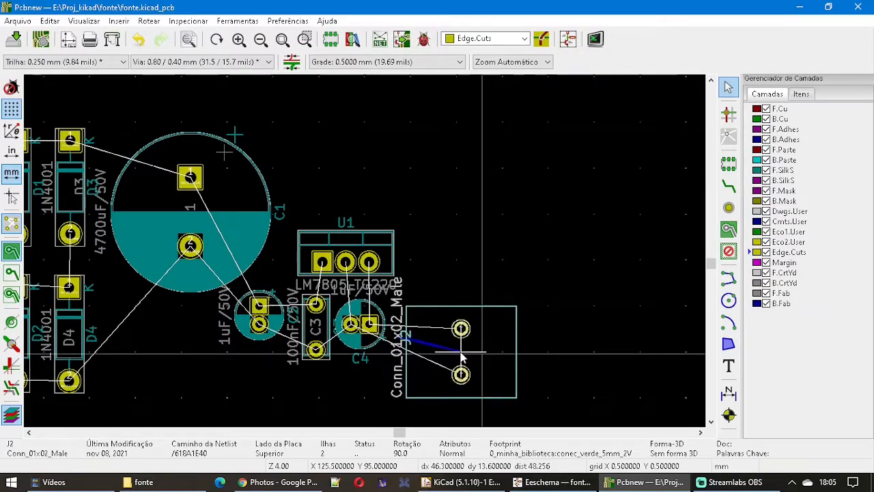
{"action": "left_click", "coordinate": [461, 353]}
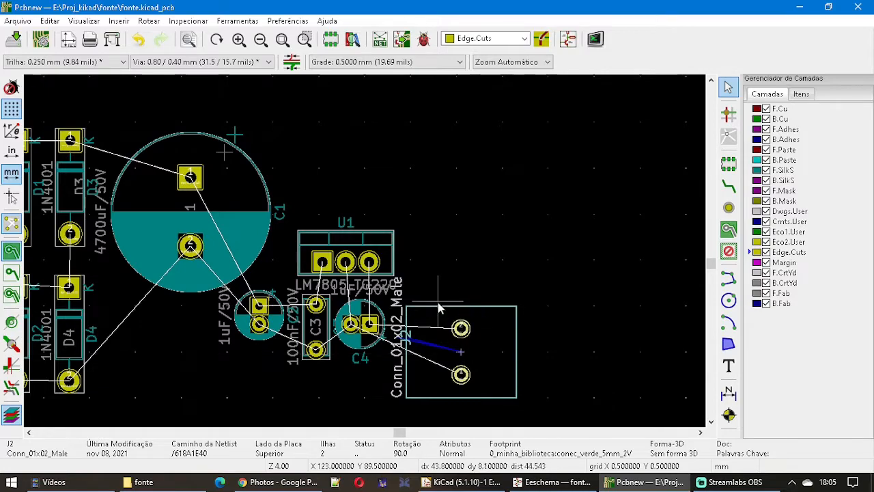
{"action": "scroll", "coordinate": [361, 254], "scroll_direction": "down", "scroll_amount": 3}
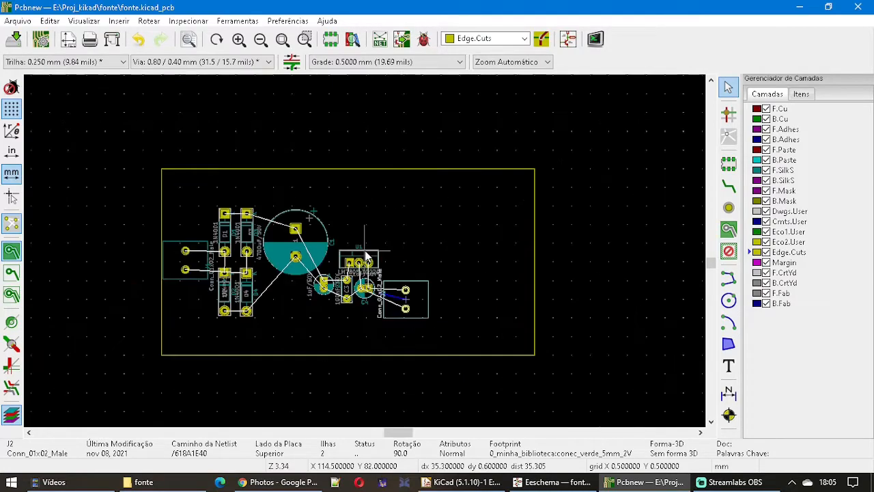
{"action": "scroll", "coordinate": [366, 255], "scroll_direction": "up", "scroll_amount": 1}
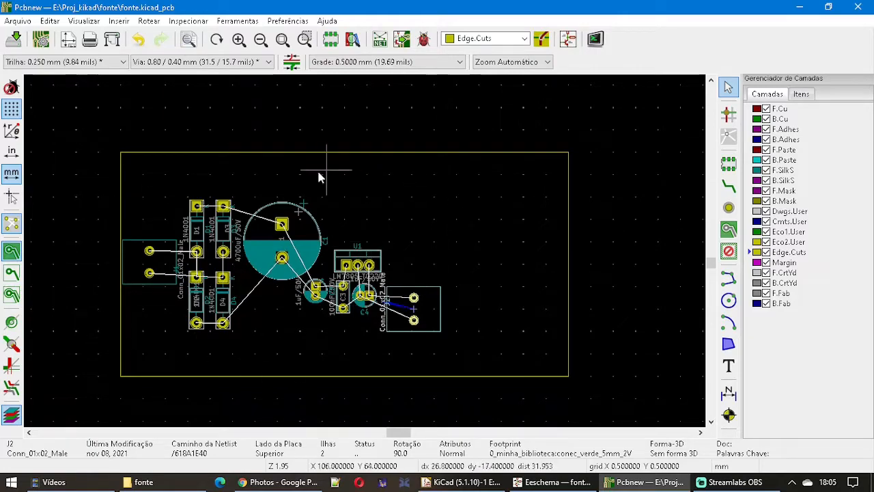
- Set the grid to 0.1000 mm and activate track routing on the B.Cu layer
{"action": "left_click", "coordinate": [416, 63]}
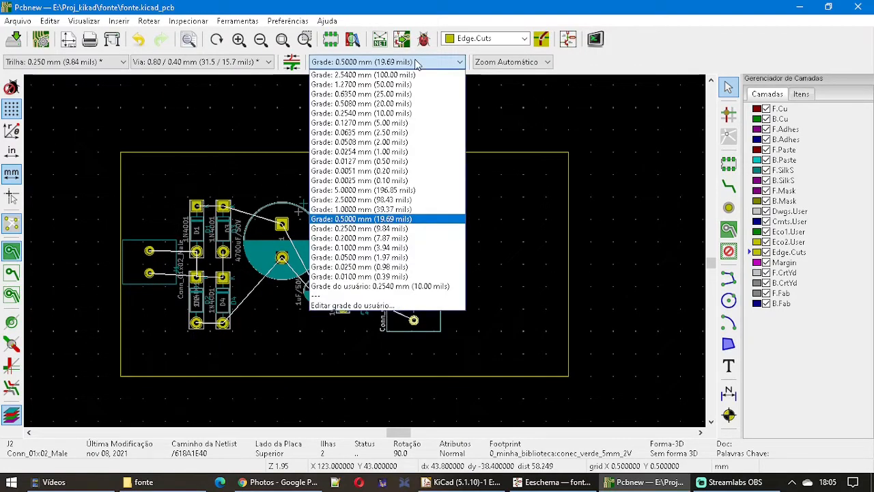
{"action": "left_click", "coordinate": [378, 250]}
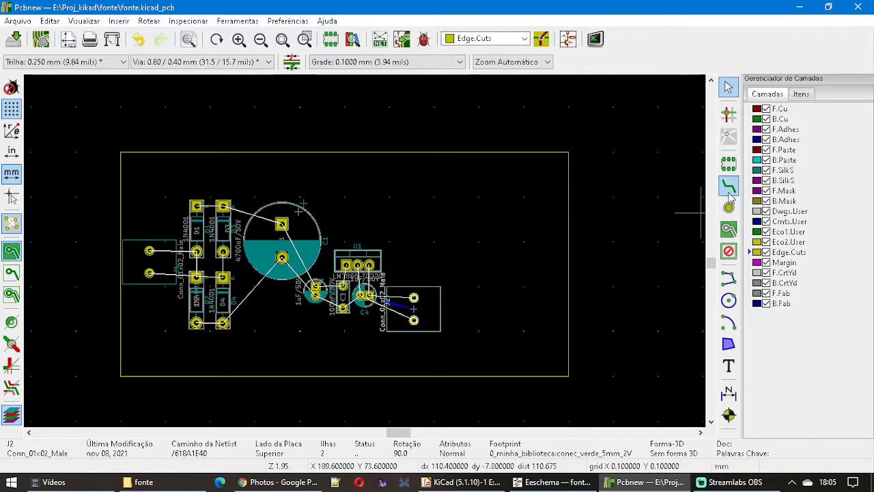
{"action": "left_click", "coordinate": [729, 193]}
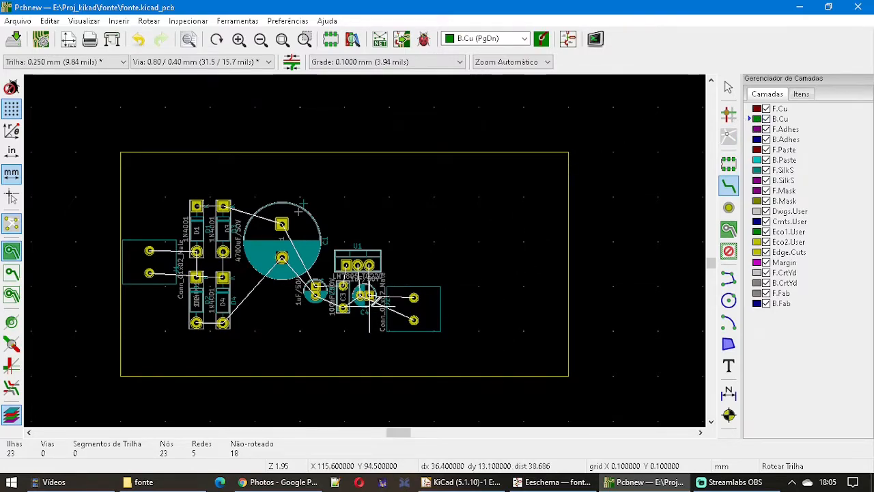
- Set the routing track width to 1.000 mm
{"action": "scroll", "coordinate": [373, 299], "scroll_direction": "up", "scroll_amount": 1}
{"action": "scroll", "coordinate": [364, 235], "scroll_direction": "down", "scroll_amount": 4}
{"action": "scroll", "coordinate": [435, 205], "scroll_direction": "up", "scroll_amount": 2}
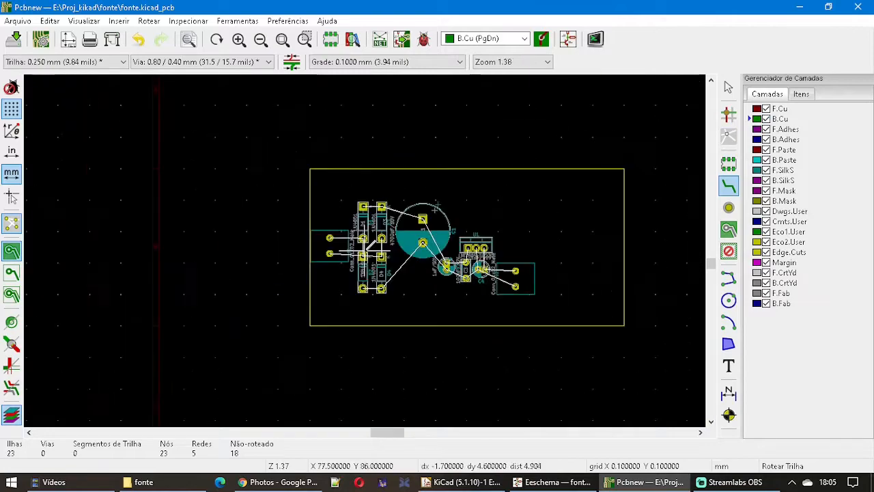
{"action": "key", "text": "Home"}
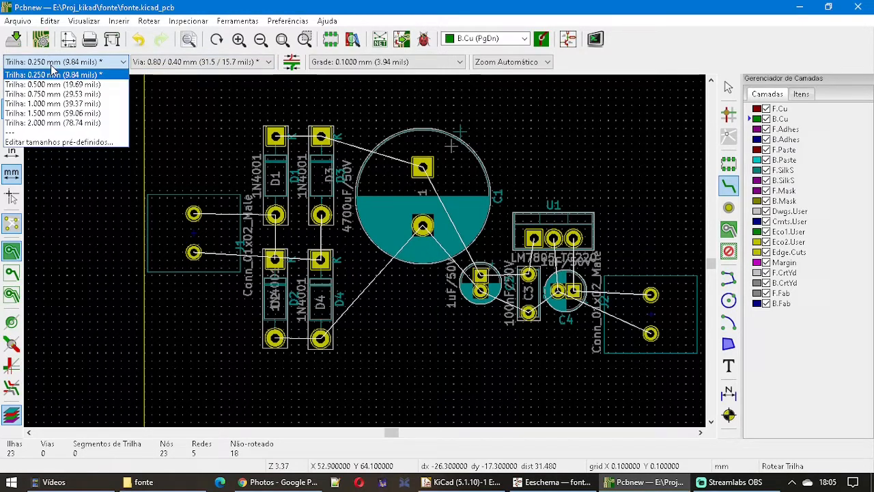
{"action": "left_click", "coordinate": [58, 103]}
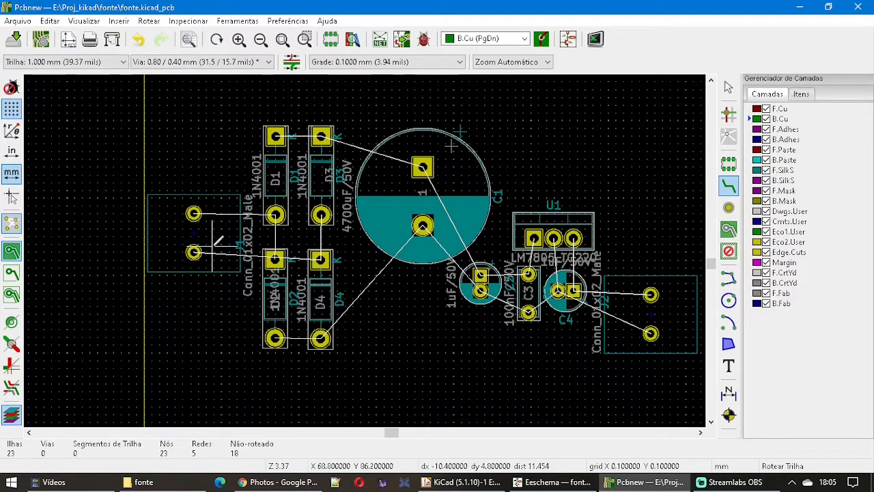
{"action": "scroll", "coordinate": [208, 247], "scroll_direction": "up", "scroll_amount": 4}
{"action": "scroll", "coordinate": [369, 247], "scroll_direction": "down", "scroll_amount": 4}
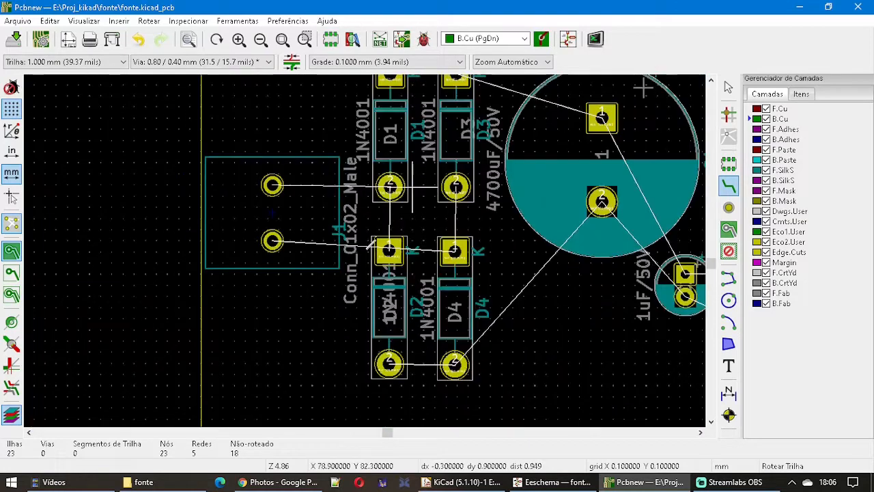
{"action": "scroll", "coordinate": [370, 247], "scroll_direction": "up", "scroll_amount": 3}
{"action": "scroll", "coordinate": [370, 247], "scroll_direction": "down", "scroll_amount": 1}
{"action": "scroll", "coordinate": [369, 247], "scroll_direction": "up", "scroll_amount": 2}
{"action": "scroll", "coordinate": [370, 247], "scroll_direction": "down", "scroll_amount": 2}
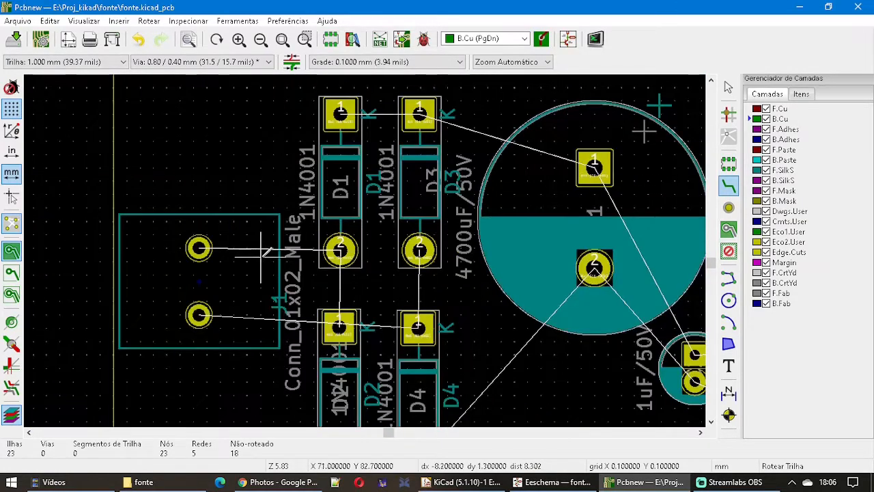
- Route a B.Cu track from J1 pad 1 to D1 pad 2 and continue it straight down to D2 pad 1
{"action": "scroll", "coordinate": [369, 247], "scroll_direction": "up", "scroll_amount": 1}
{"action": "scroll", "coordinate": [369, 248], "scroll_direction": "up", "scroll_amount": 1}
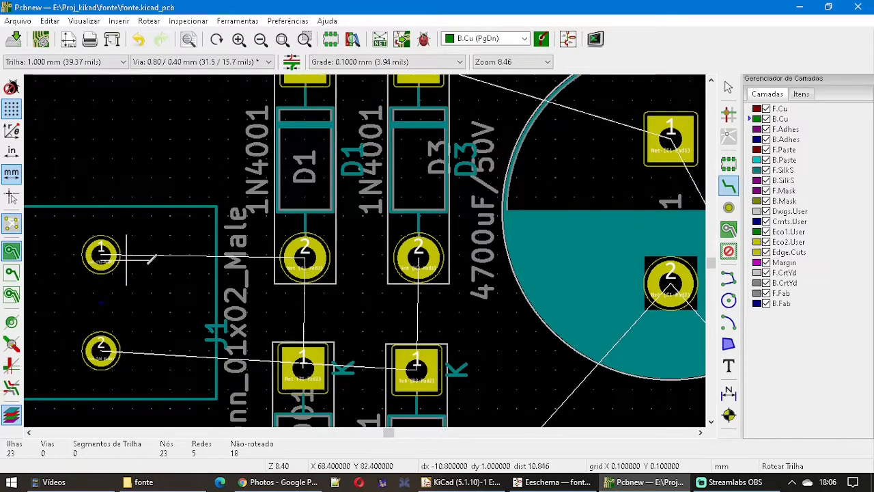
{"action": "left_click", "coordinate": [101, 254]}
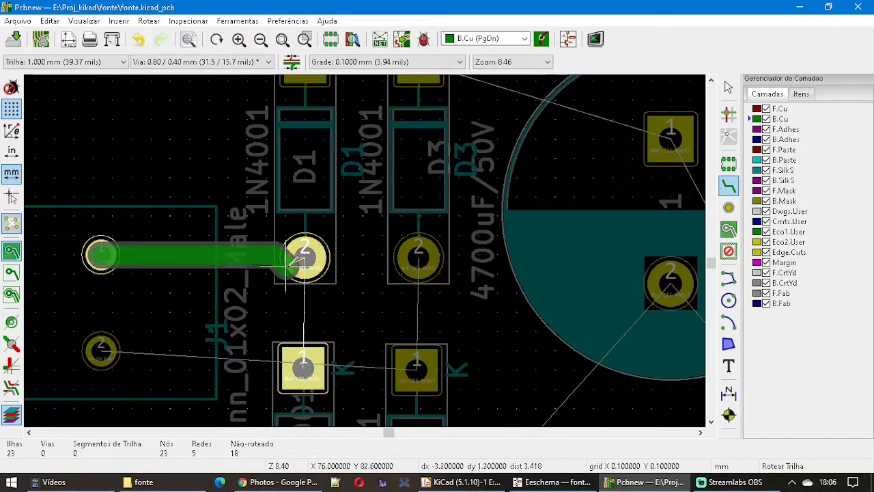
{"action": "left_click", "coordinate": [305, 254]}
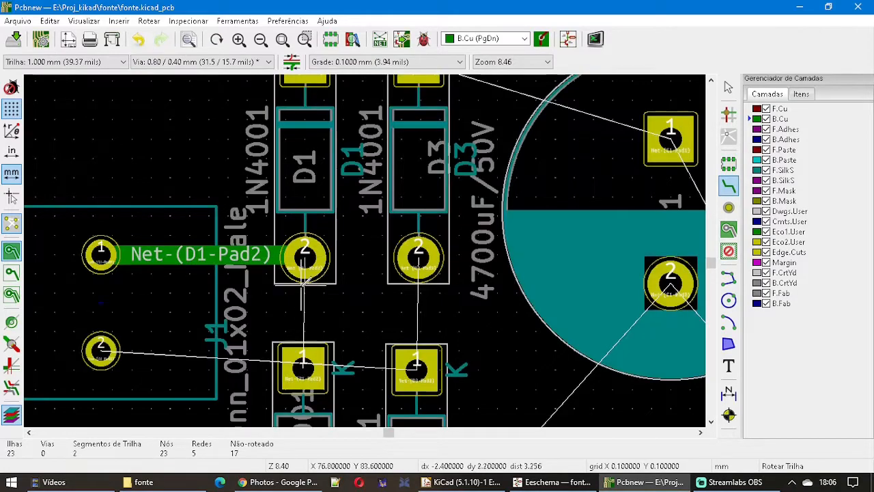
{"action": "left_click", "coordinate": [305, 254]}
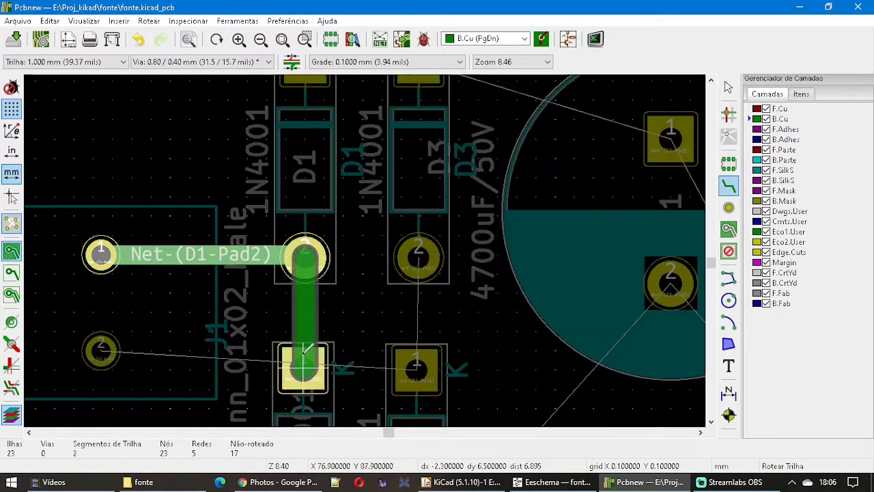
{"action": "left_click", "coordinate": [305, 360]}
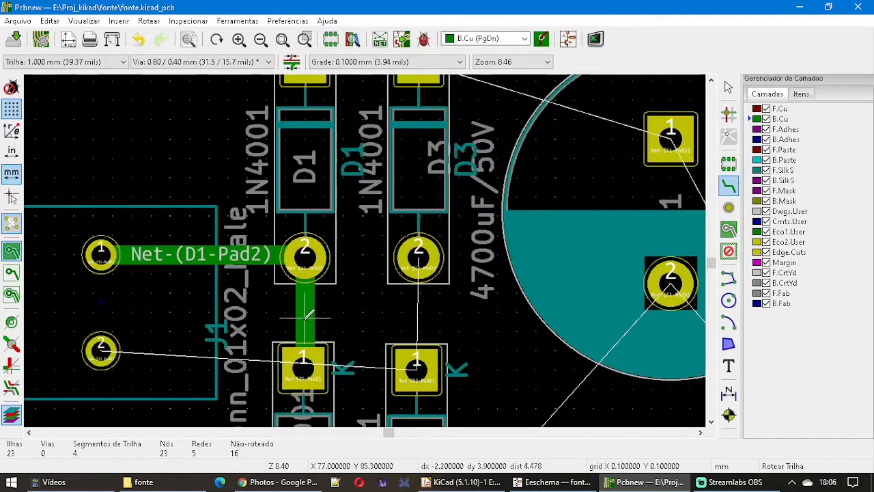
- Route J1 pad 2 below D2 pad 1 to D4 pad 1, and connect D3 pad 2 straight to D4 pad 1
{"action": "scroll", "coordinate": [305, 359], "scroll_direction": "down", "scroll_amount": 1}
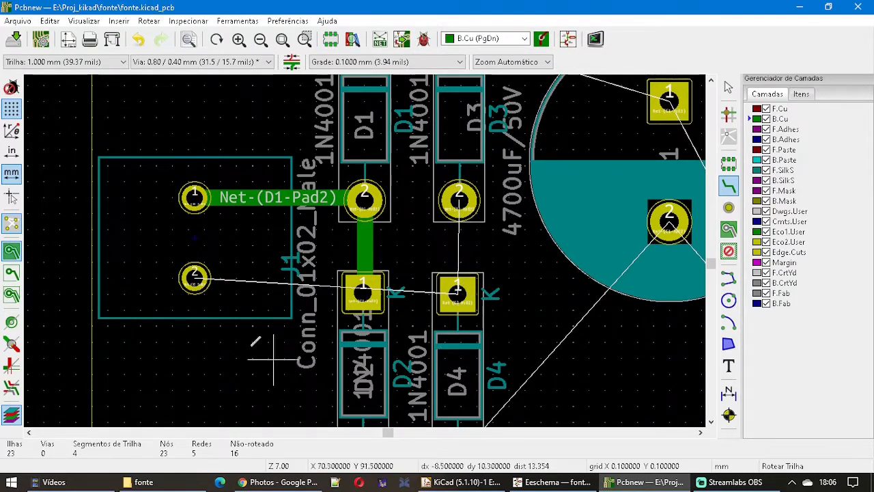
{"action": "left_click", "coordinate": [194, 276]}
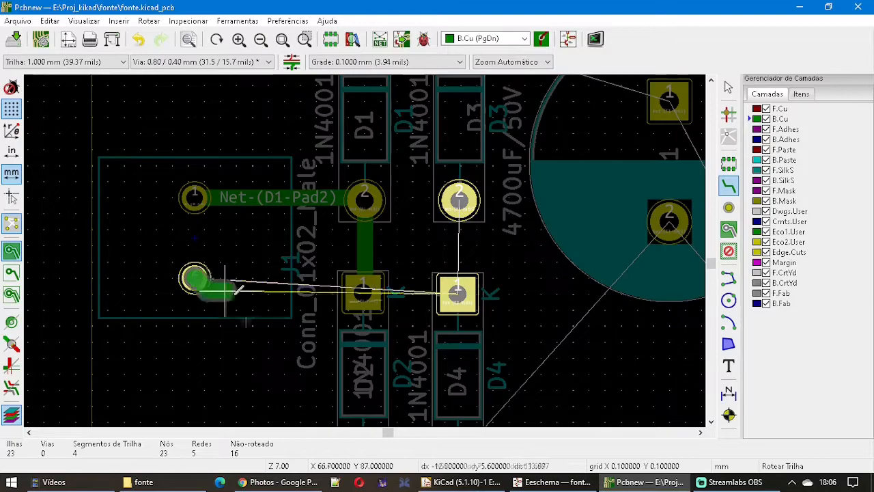
{"action": "left_click", "coordinate": [290, 358]}
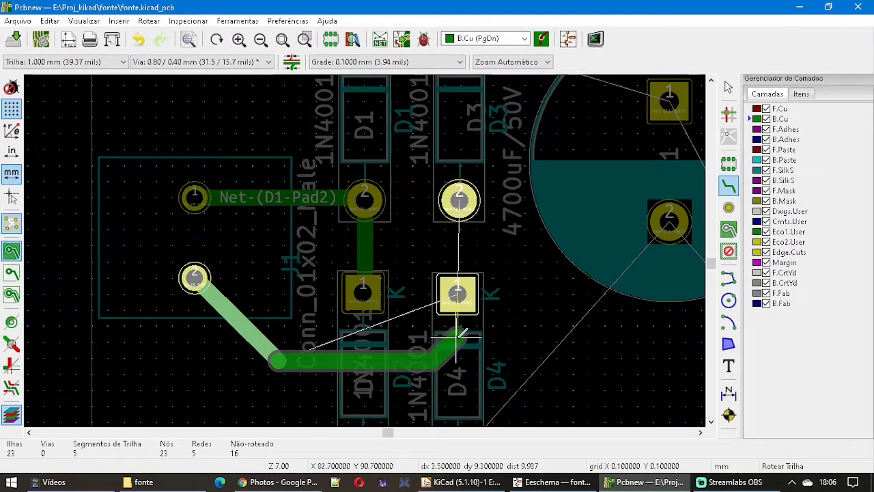
{"action": "left_click", "coordinate": [459, 333]}
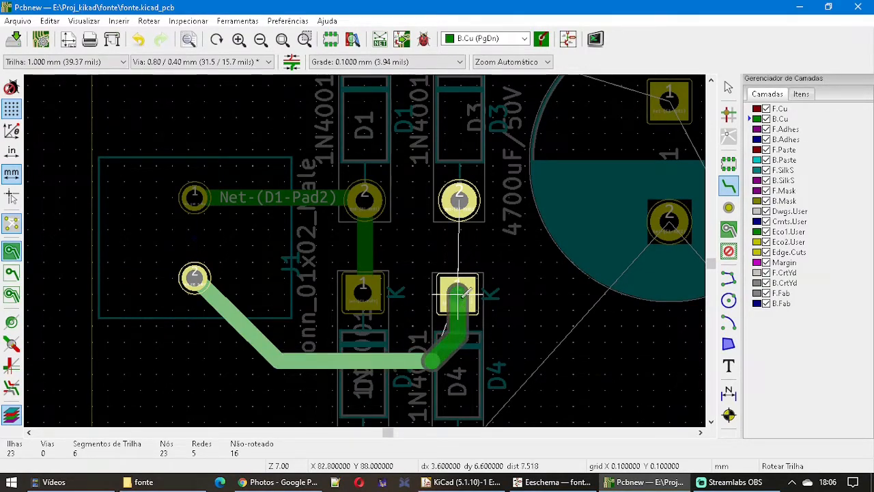
{"action": "left_click", "coordinate": [463, 291]}
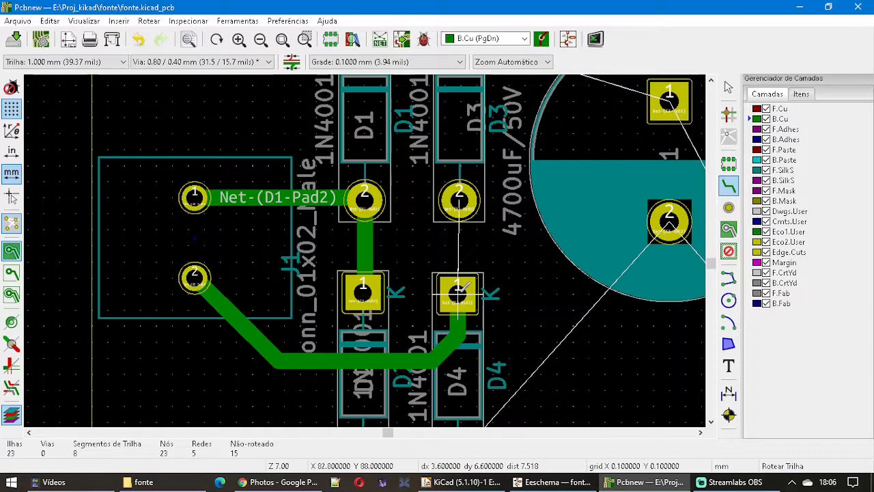
{"action": "left_click", "coordinate": [460, 198]}
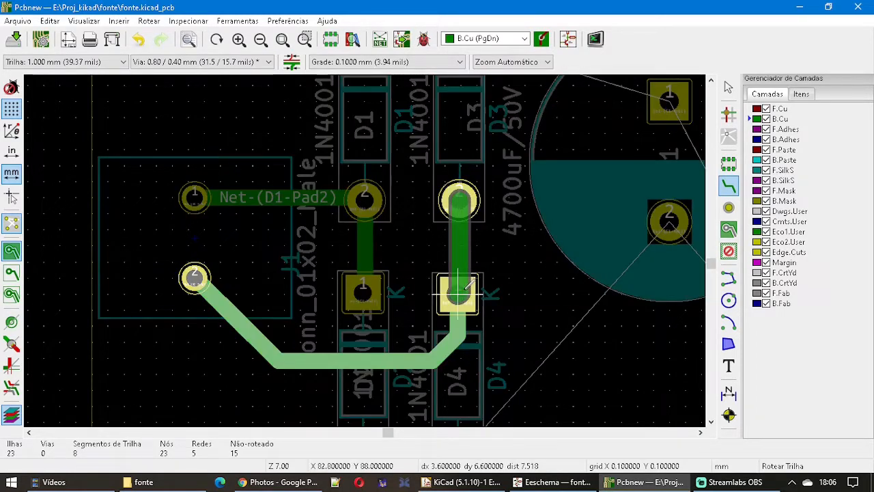
{"action": "left_click", "coordinate": [457, 292]}
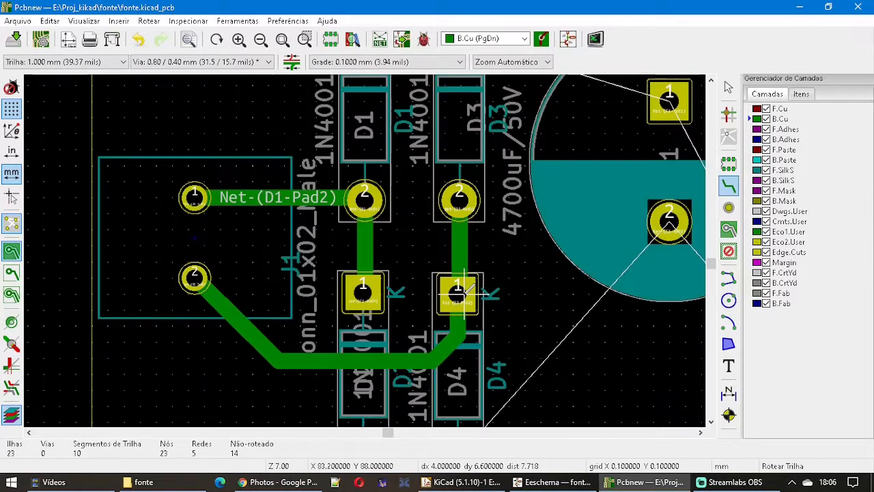
- Connect D1 pad 1 to D3 pad 1, and route a track between D3 pad 1 and C1 pad 1
{"action": "scroll", "coordinate": [478, 245], "scroll_direction": "down", "scroll_amount": 3}
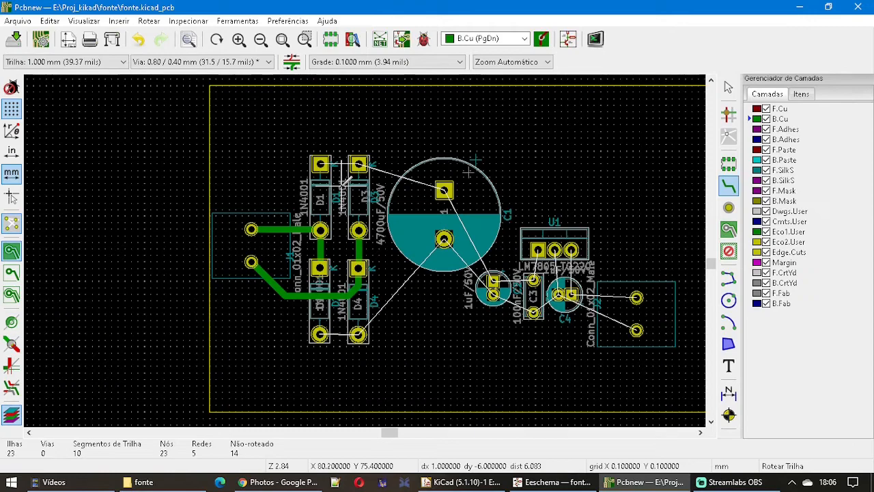
{"action": "scroll", "coordinate": [343, 180], "scroll_direction": "up", "scroll_amount": 3}
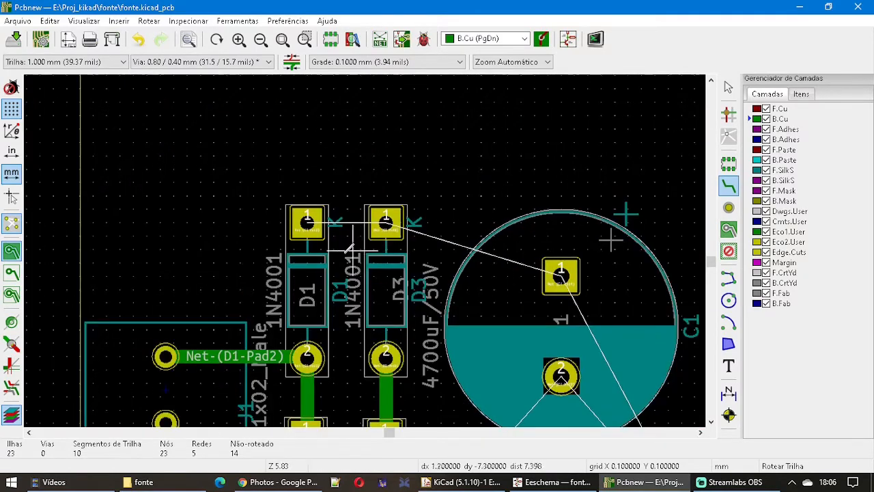
{"action": "left_click", "coordinate": [308, 220]}
{"action": "left_click", "coordinate": [387, 219]}
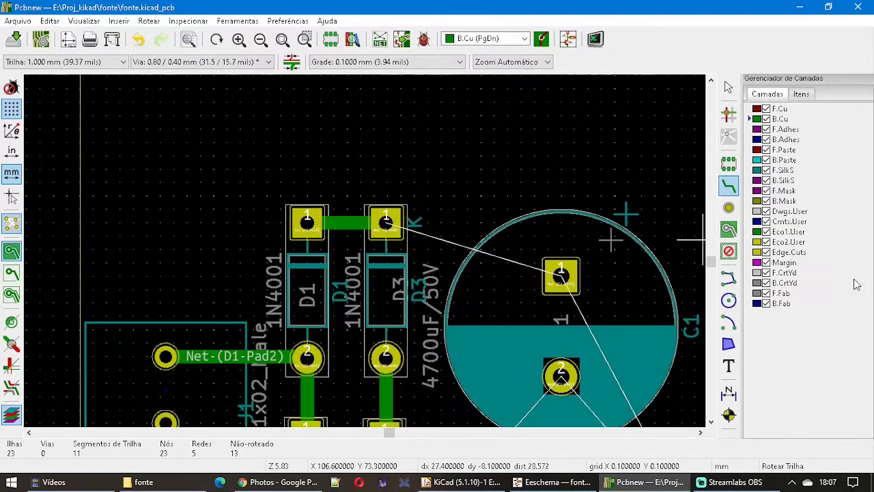
{"action": "left_click", "coordinate": [560, 274]}
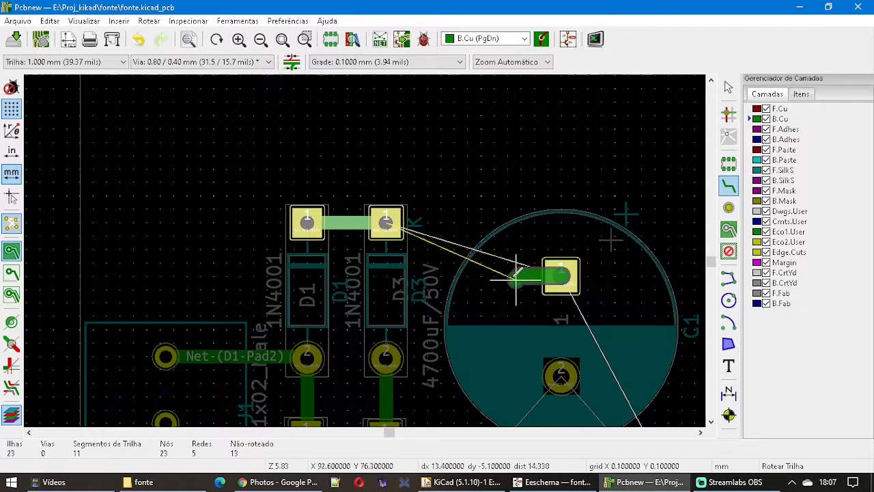
{"action": "left_click", "coordinate": [387, 220]}
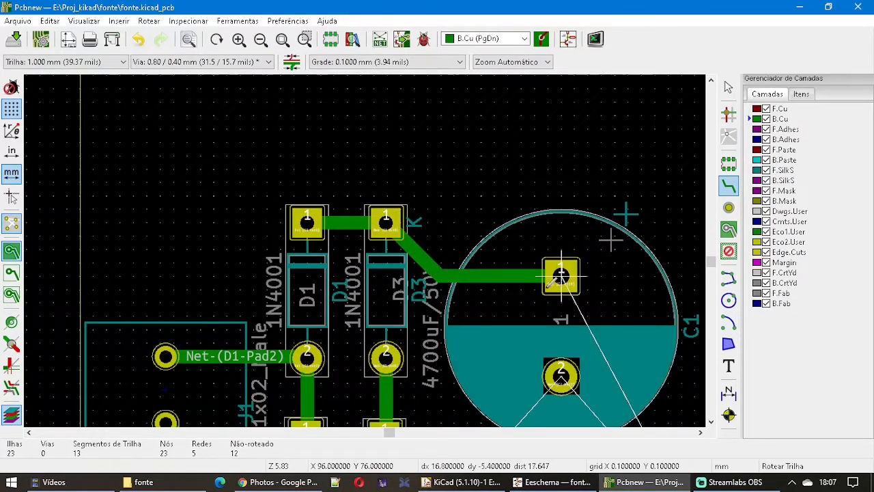
- Connect D2 pad 2 to D4 pad 2 and continue the track diagonally up to C1 pad 2
{"action": "scroll", "coordinate": [560, 274], "scroll_direction": "down", "scroll_amount": 3}
{"action": "scroll", "coordinate": [270, 354], "scroll_direction": "up", "scroll_amount": 1}
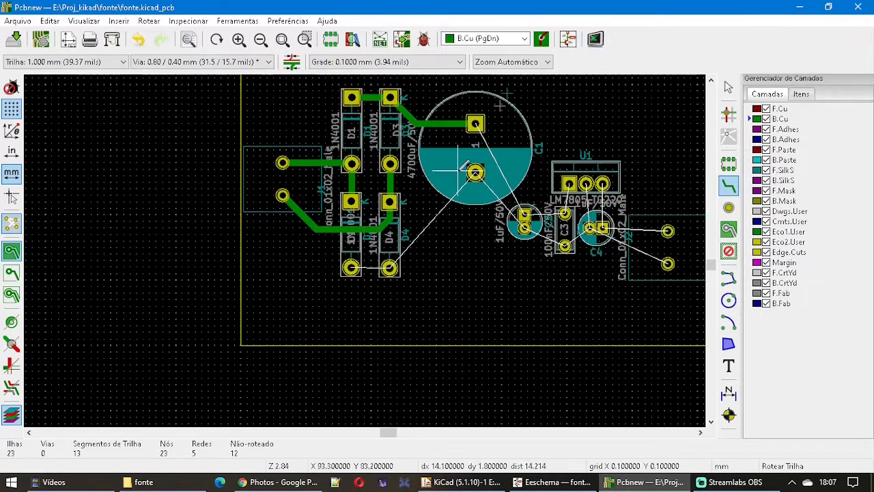
{"action": "scroll", "coordinate": [458, 170], "scroll_direction": "up", "scroll_amount": 1}
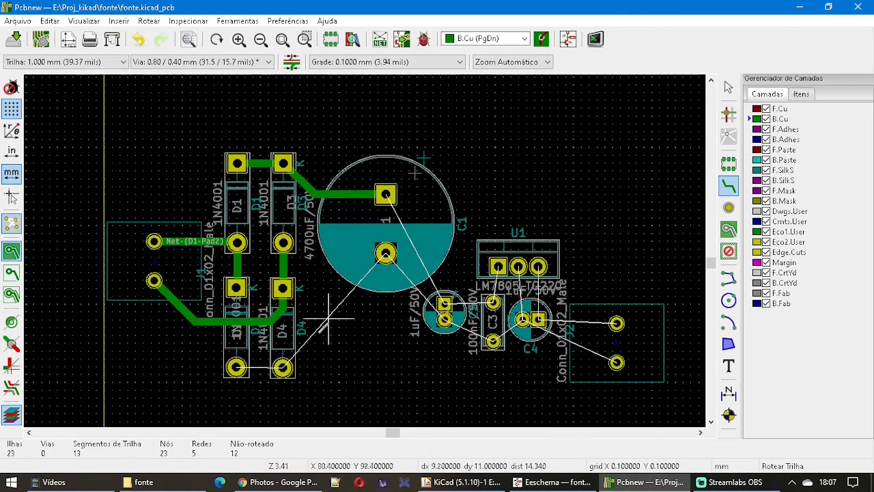
{"action": "left_click", "coordinate": [236, 367]}
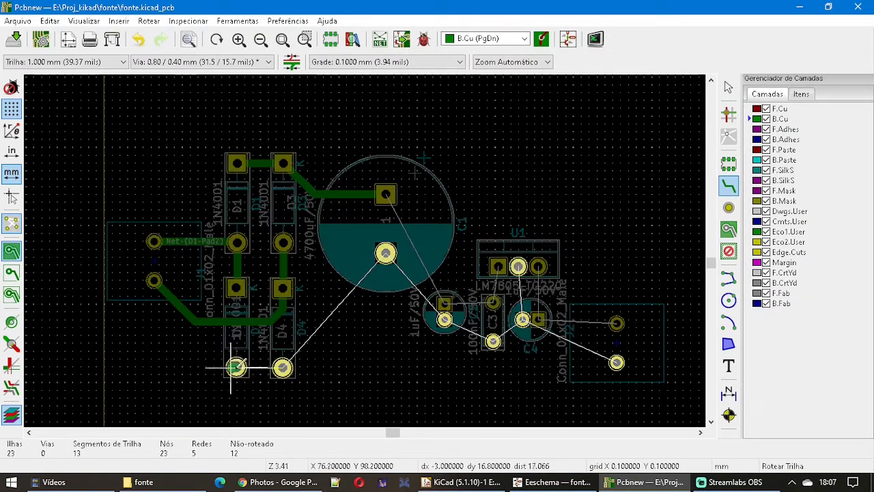
{"action": "left_click", "coordinate": [282, 367]}
{"action": "left_click", "coordinate": [282, 367]}
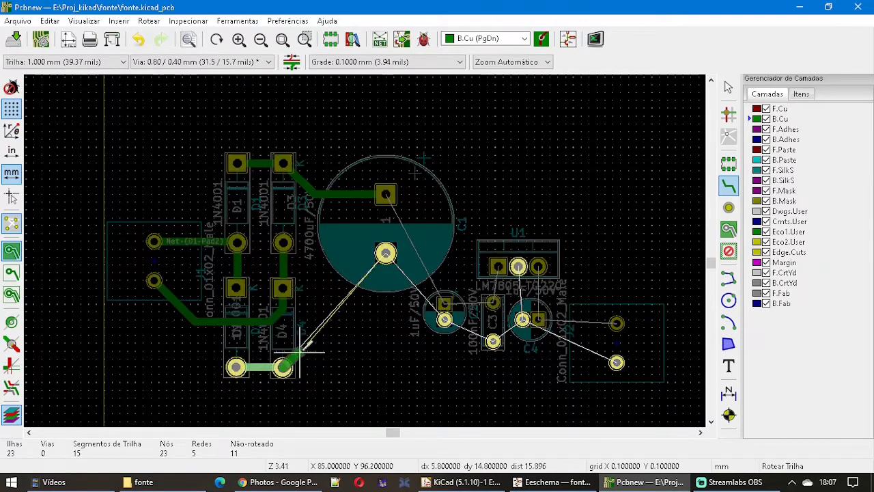
{"action": "left_click", "coordinate": [386, 253]}
{"action": "scroll", "coordinate": [385, 253], "scroll_direction": "up", "scroll_amount": 5}
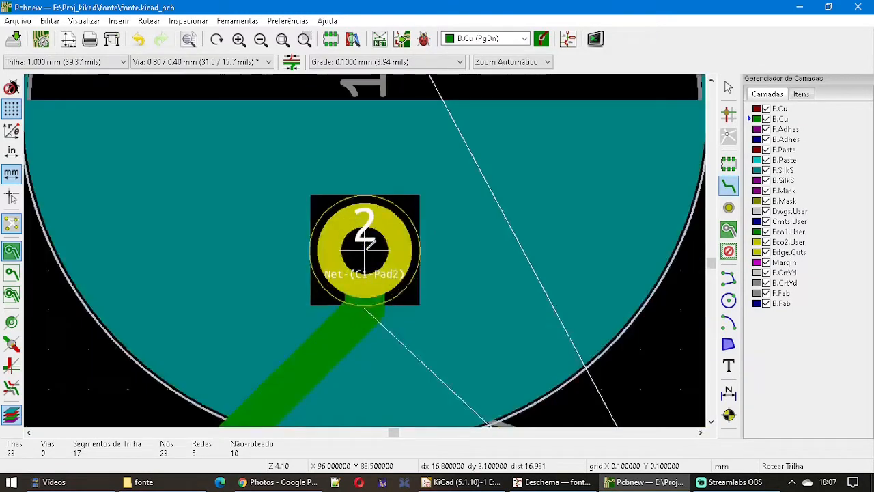
- Route C2 pad 2 diagonally up to the existing track just below C1 pad 2
{"action": "scroll", "coordinate": [367, 250], "scroll_direction": "down", "scroll_amount": 5}
{"action": "scroll", "coordinate": [366, 250], "scroll_direction": "up", "scroll_amount": 3}
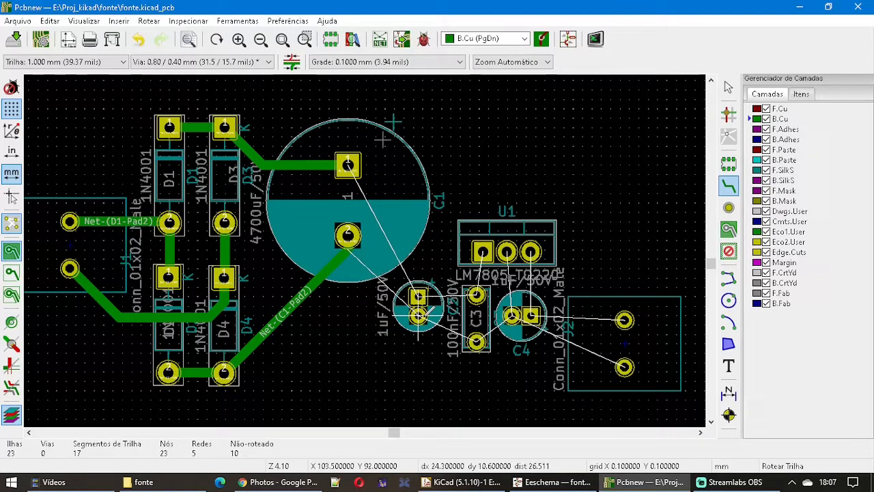
{"action": "left_click", "coordinate": [418, 314]}
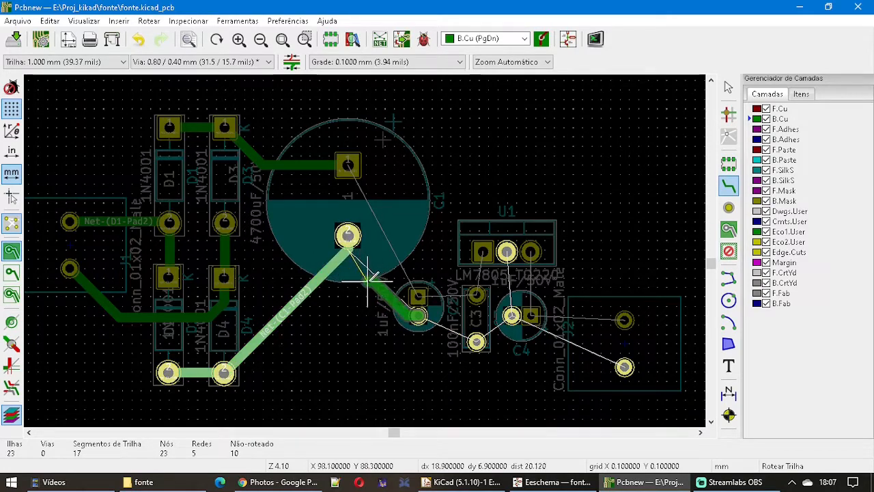
{"action": "left_click", "coordinate": [345, 252]}
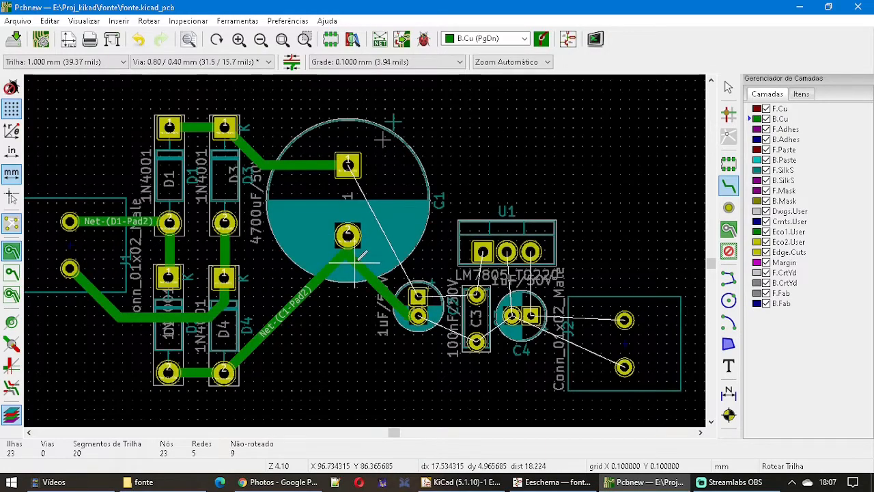
- Add a short track at the junction below C1 pad 2 to bridge the two diagonal tracks
{"action": "scroll", "coordinate": [347, 236], "scroll_direction": "up", "scroll_amount": 4}
{"action": "left_click", "coordinate": [346, 236]}
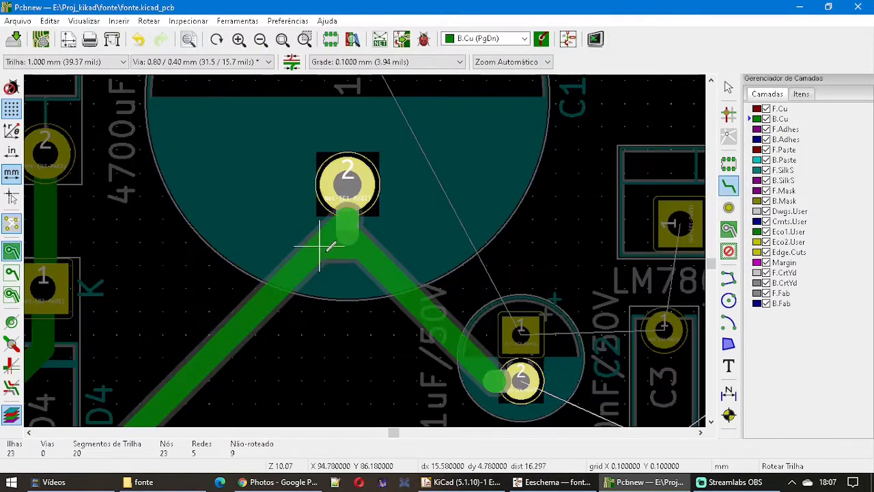
{"action": "left_click", "coordinate": [324, 262]}
- Route a track from C1 pad 1 diagonally across C1's outline and straight down to C2 pad 1
{"action": "scroll", "coordinate": [370, 245], "scroll_direction": "down", "scroll_amount": 3}
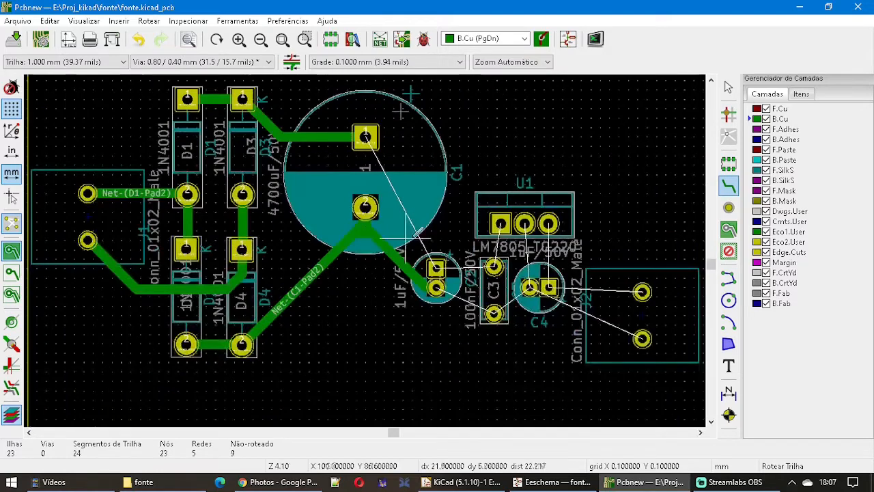
{"action": "scroll", "coordinate": [369, 246], "scroll_direction": "up", "scroll_amount": 3}
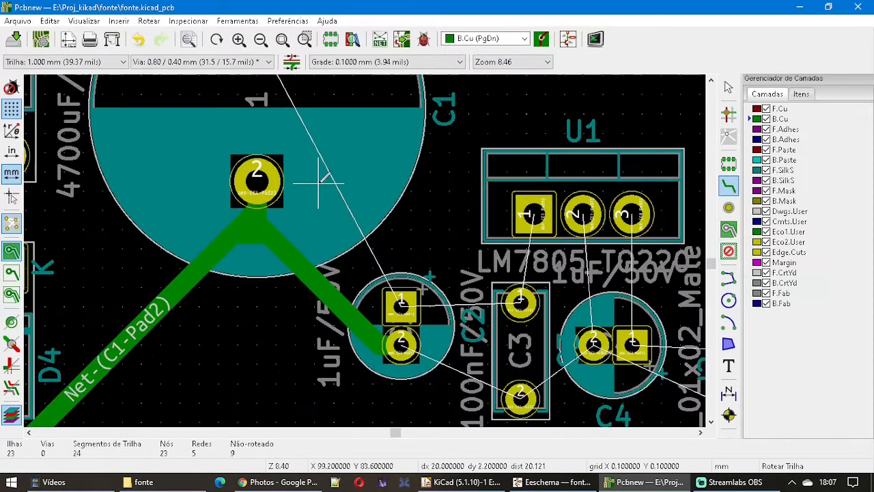
{"action": "scroll", "coordinate": [369, 245], "scroll_direction": "down", "scroll_amount": 3}
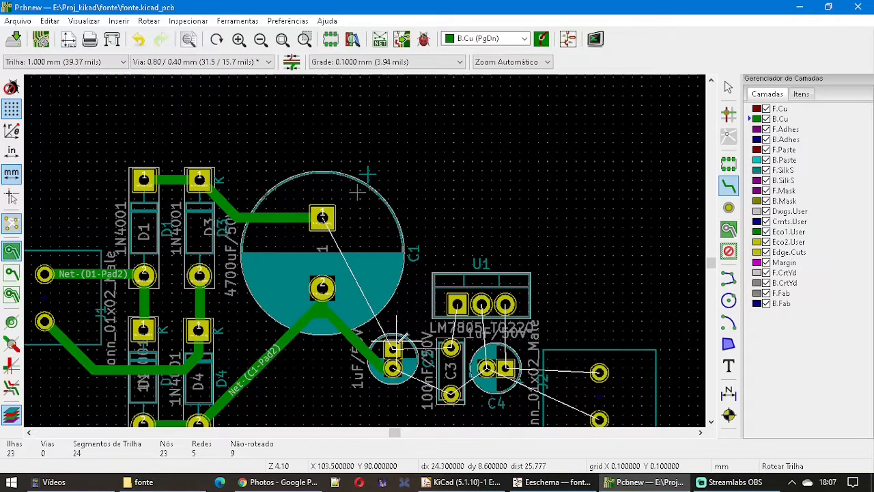
{"action": "left_click", "coordinate": [322, 217]}
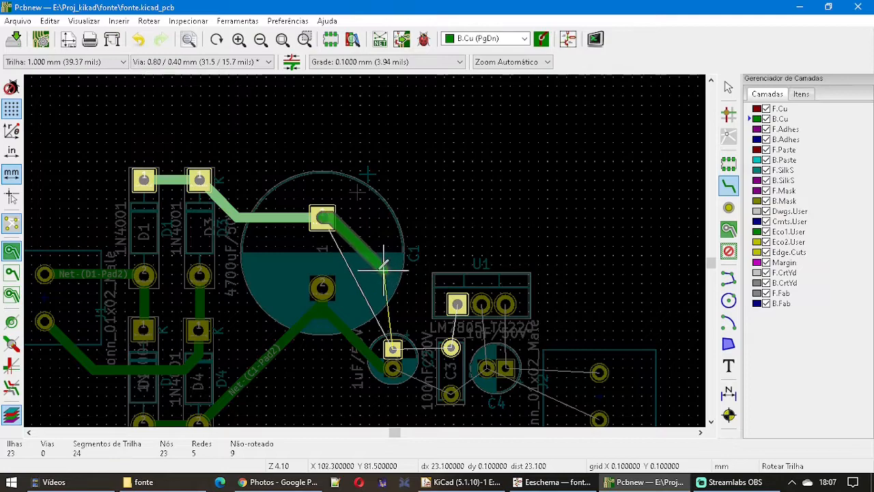
{"action": "key", "text": "Escape"}
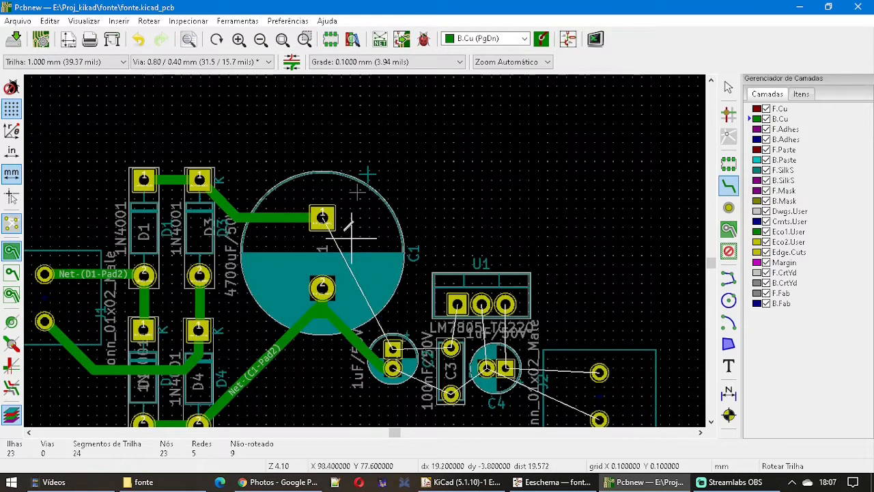
{"action": "left_click", "coordinate": [322, 217]}
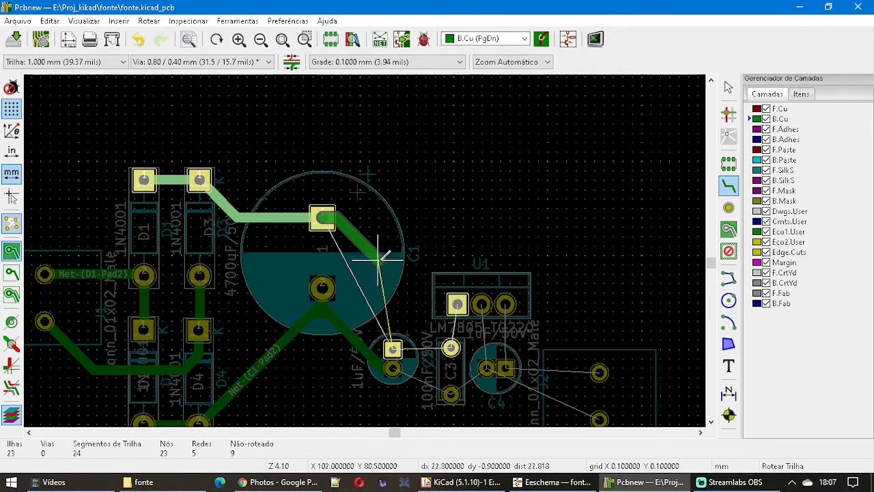
{"action": "left_click", "coordinate": [385, 264]}
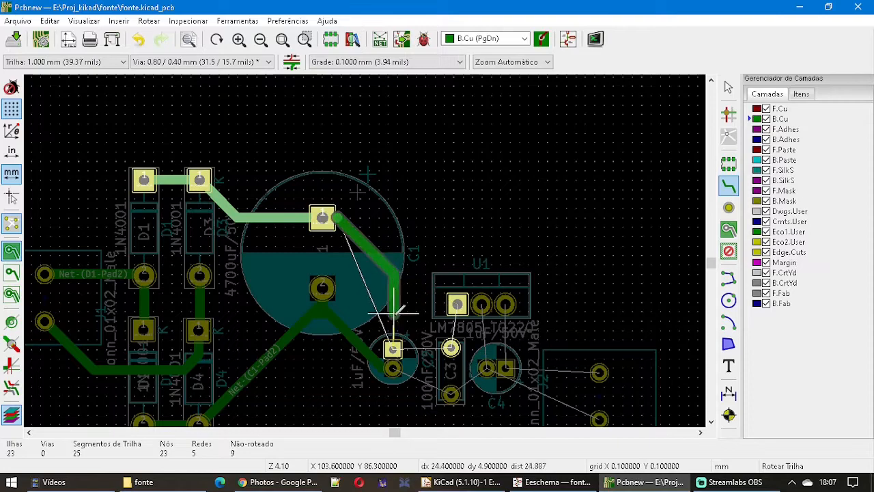
{"action": "left_click", "coordinate": [392, 349]}
- Route a B.Cu track from C3 pad 1 to C2 pad 1 and another from U1 pad 1 down to C3 pad 1
{"action": "scroll", "coordinate": [393, 349], "scroll_direction": "up", "scroll_amount": 4}
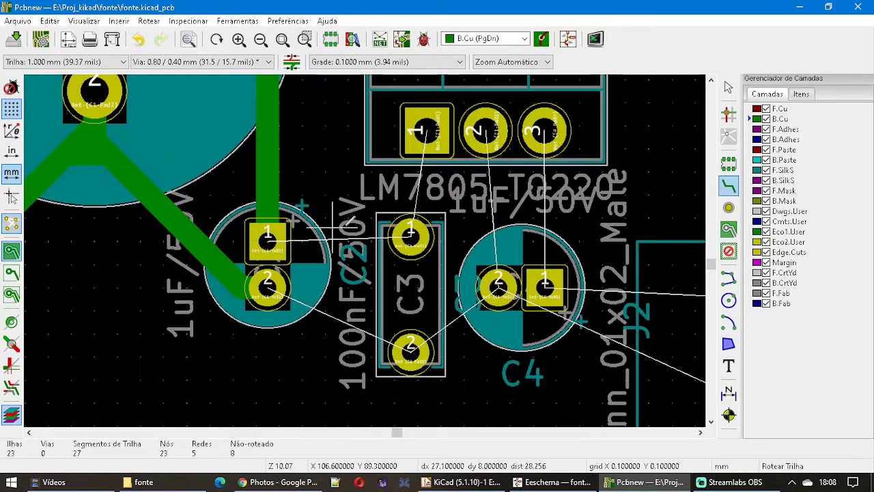
{"action": "left_click", "coordinate": [410, 234]}
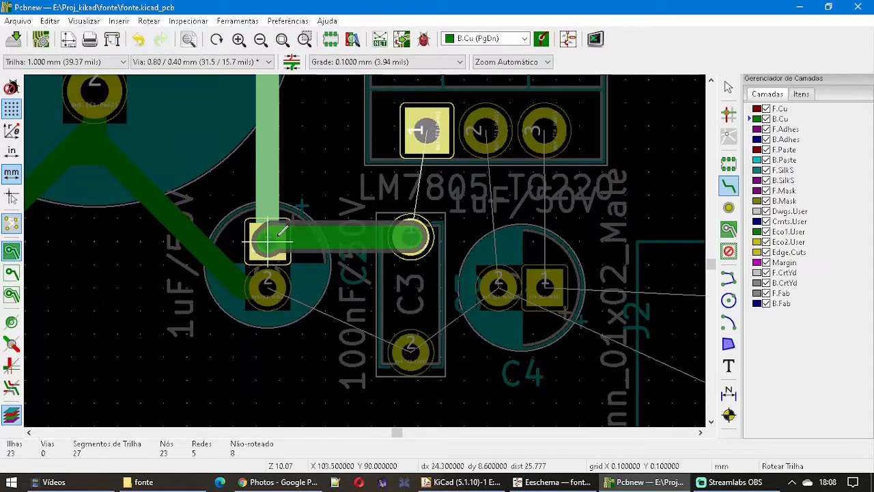
{"action": "left_click", "coordinate": [267, 239]}
{"action": "left_click", "coordinate": [427, 129]}
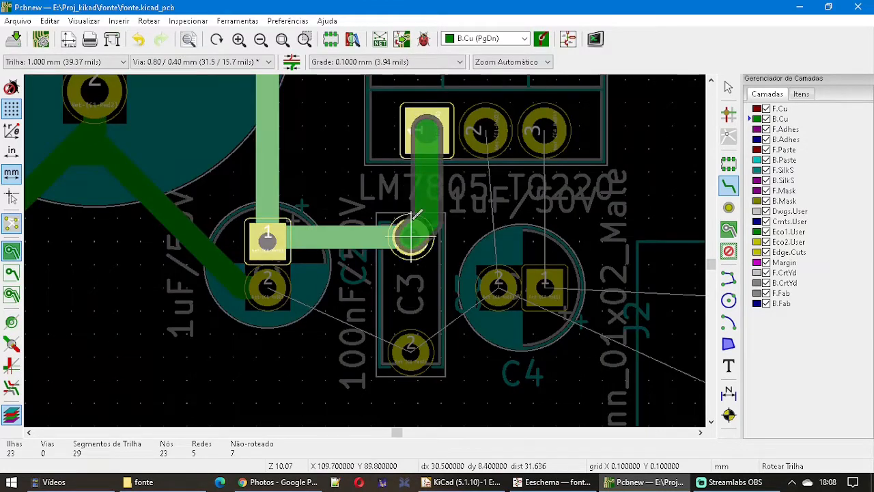
{"action": "left_click", "coordinate": [413, 219]}
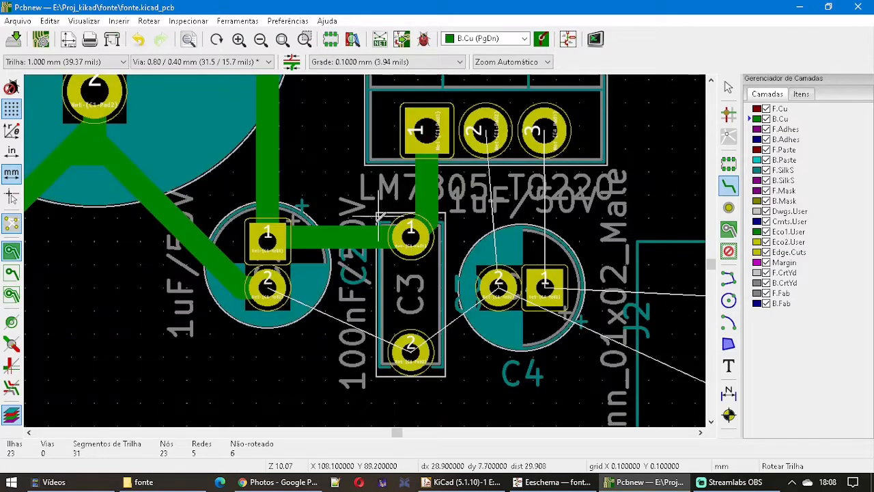
- Route C2 pad 2 straight across to C4 pad 2, and connect C3 pad 2 up to that track
{"action": "left_click", "coordinate": [268, 285]}
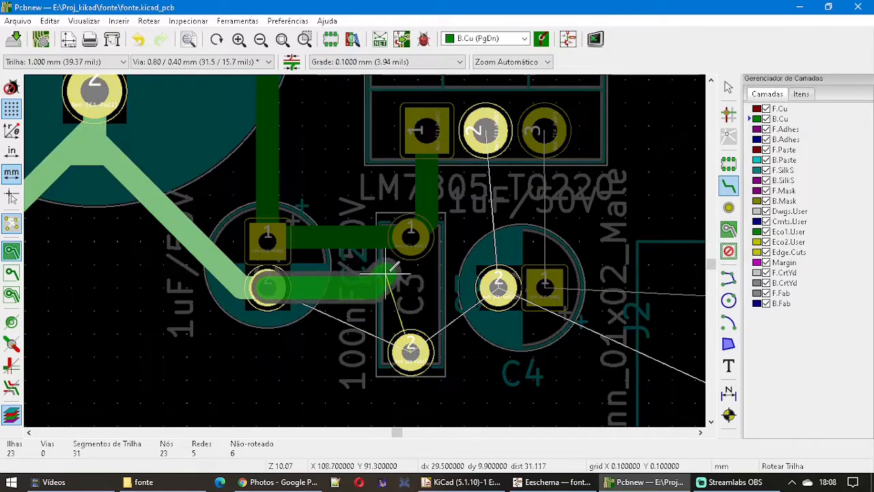
{"action": "left_click", "coordinate": [499, 286]}
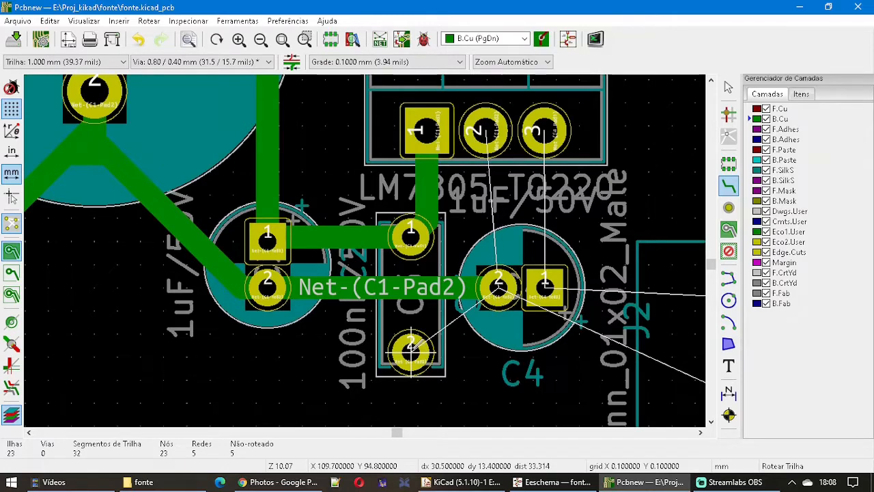
{"action": "left_click", "coordinate": [410, 350]}
{"action": "left_click", "coordinate": [415, 287]}
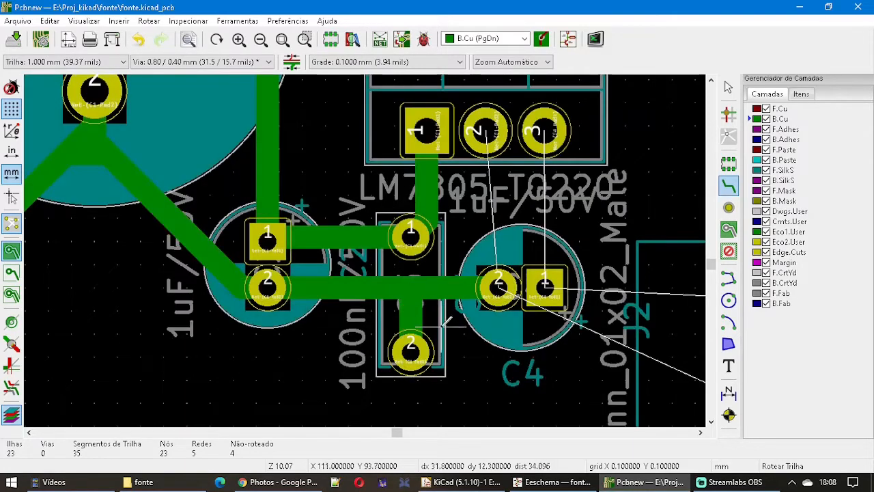
- Route U1 pad 2 down to C4 pad 2 and U1 pad 3 straight down to C4 pad 1
{"action": "left_click", "coordinate": [484, 130]}
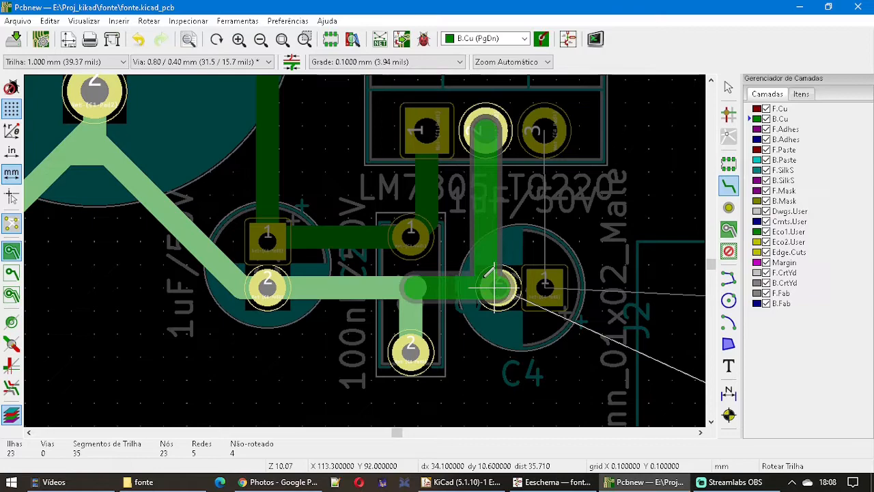
{"action": "left_click", "coordinate": [493, 286]}
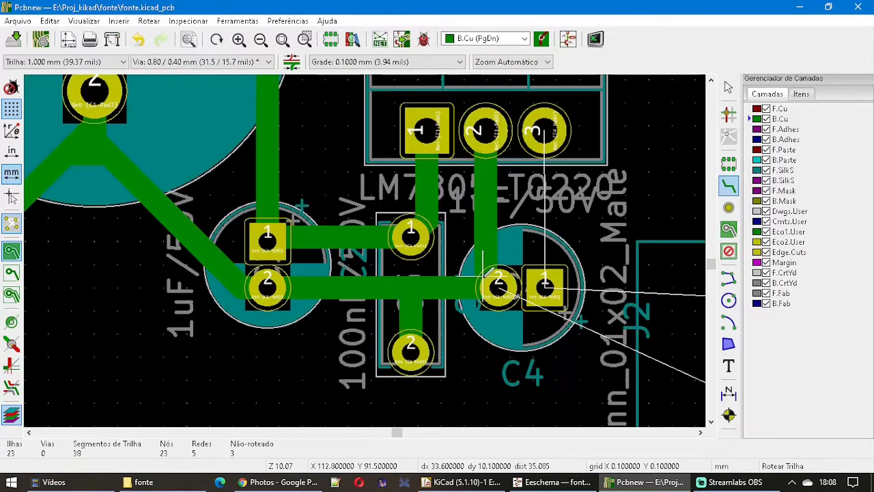
{"action": "left_click", "coordinate": [545, 130]}
{"action": "left_click", "coordinate": [545, 276]}
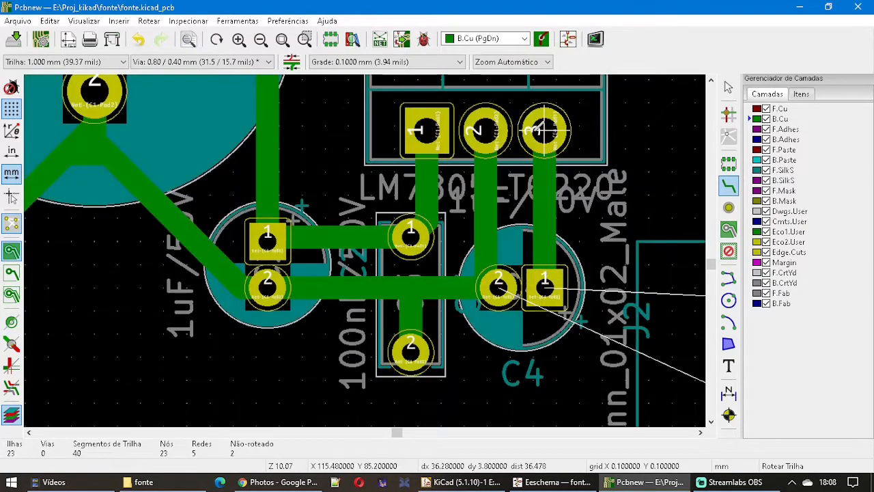
- Route a horizontal track from C4 pad 1 to J2 pad 2
{"action": "scroll", "coordinate": [545, 129], "scroll_direction": "down", "scroll_amount": 1}
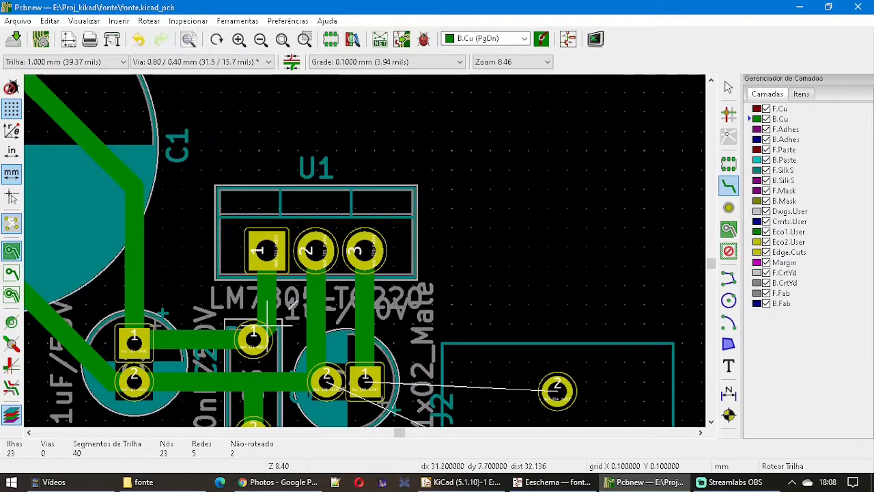
{"action": "scroll", "coordinate": [354, 332], "scroll_direction": "down", "scroll_amount": 2}
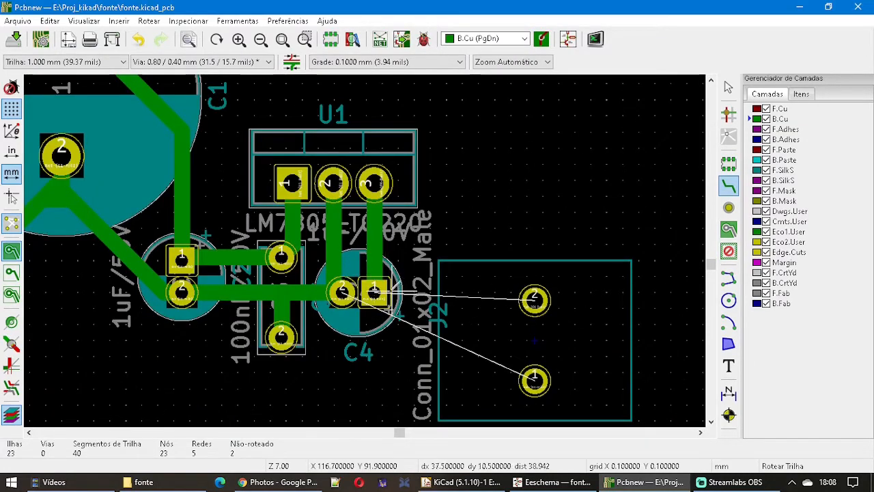
{"action": "left_click", "coordinate": [374, 292]}
{"action": "left_click", "coordinate": [535, 299]}
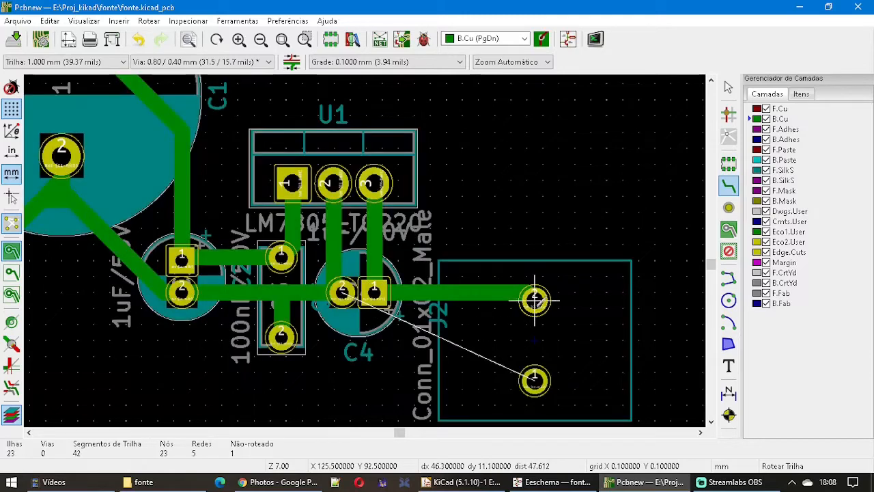
- Route J2 pad 1 horizontally and then diagonally around C4's lower edge up to C4 pad 2, and end routing
{"action": "left_click", "coordinate": [535, 379]}
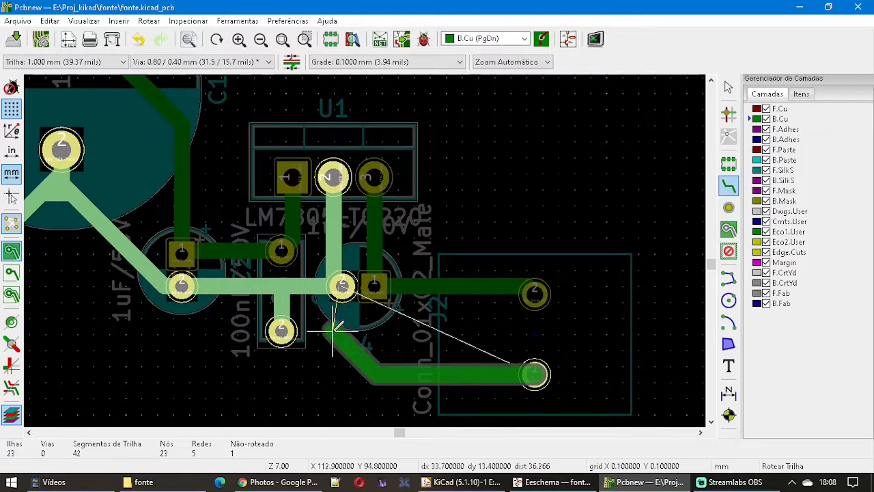
{"action": "left_click", "coordinate": [350, 336]}
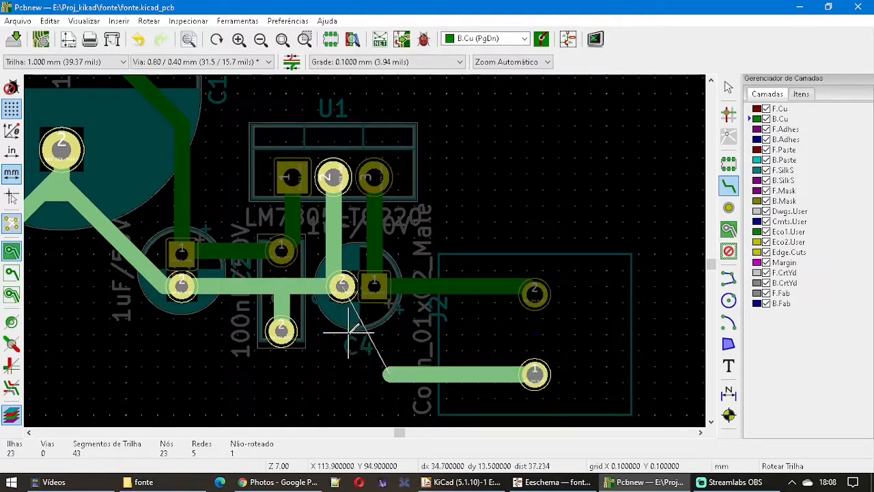
{"action": "left_click", "coordinate": [342, 286]}
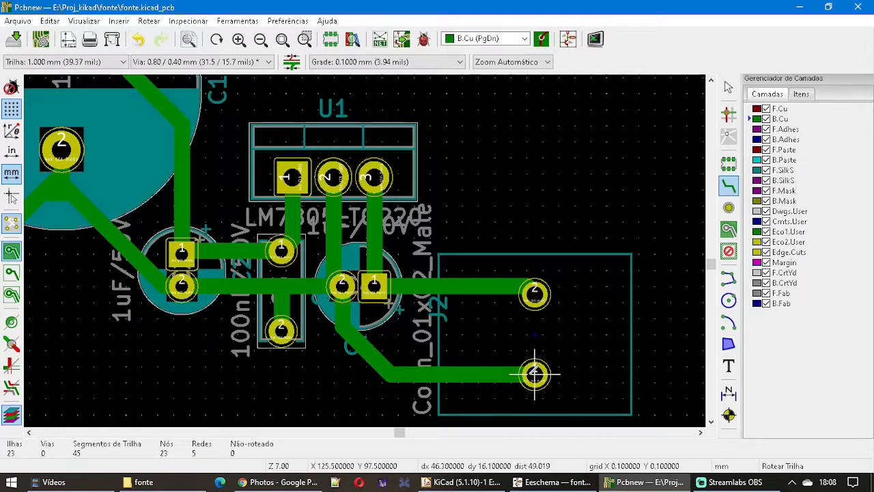
{"action": "scroll", "coordinate": [523, 366], "scroll_direction": "down", "scroll_amount": 1}
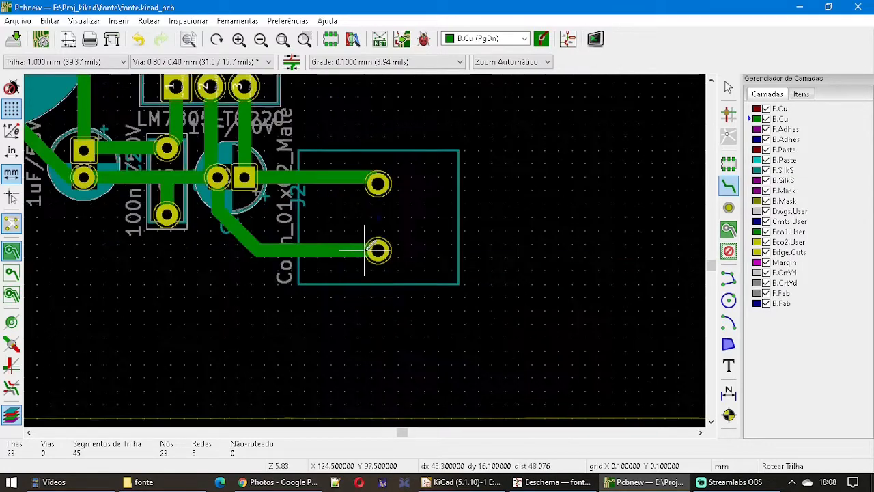
{"action": "scroll", "coordinate": [369, 245], "scroll_direction": "down", "scroll_amount": 2}
{"action": "scroll", "coordinate": [369, 247], "scroll_direction": "up", "scroll_amount": 1}
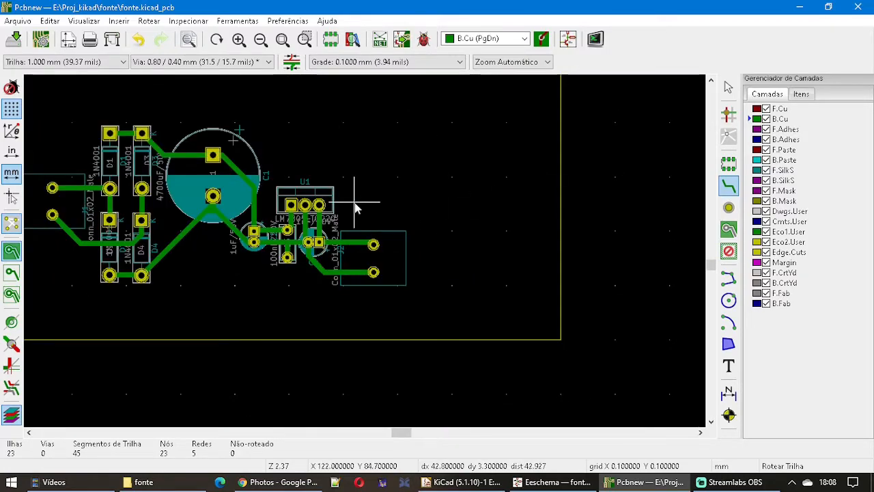
{"action": "key", "text": "Escape"}
- Make Edge.Cuts the active layer and try to box-select the board outline's right edge
{"action": "scroll", "coordinate": [558, 244], "scroll_direction": "down", "scroll_amount": 1}
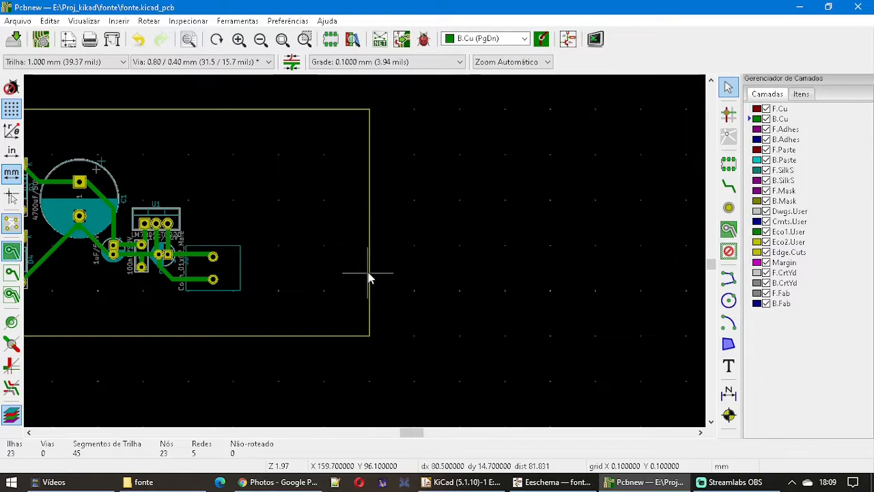
{"action": "left_click_drag", "start_coordinate": [361, 326], "coordinate": [354, 354]}
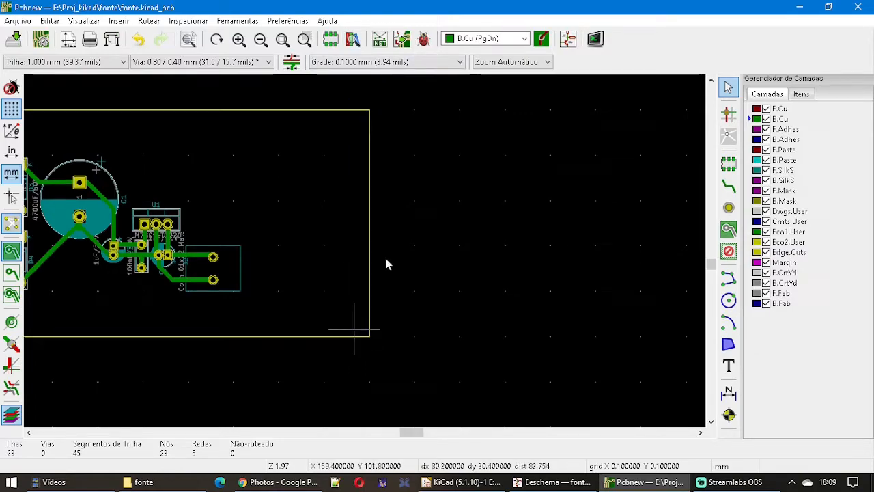
{"action": "left_click", "coordinate": [753, 253]}
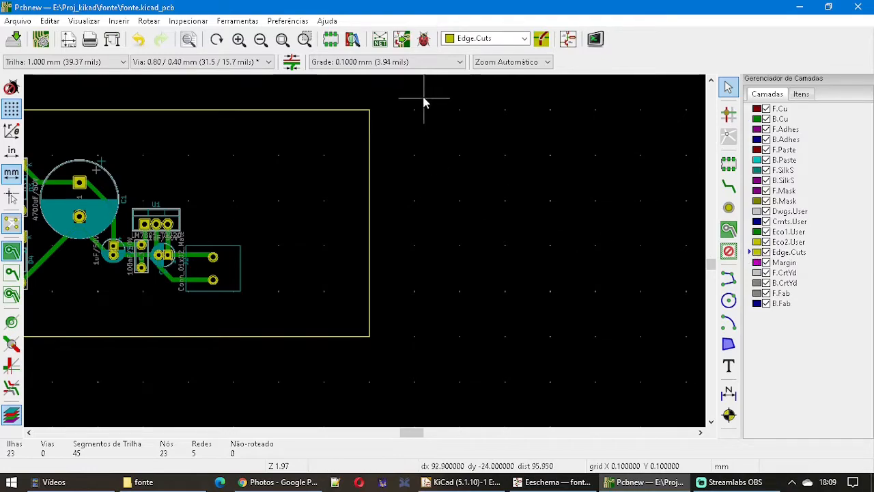
{"action": "left_click_drag", "start_coordinate": [421, 95], "coordinate": [313, 377]}
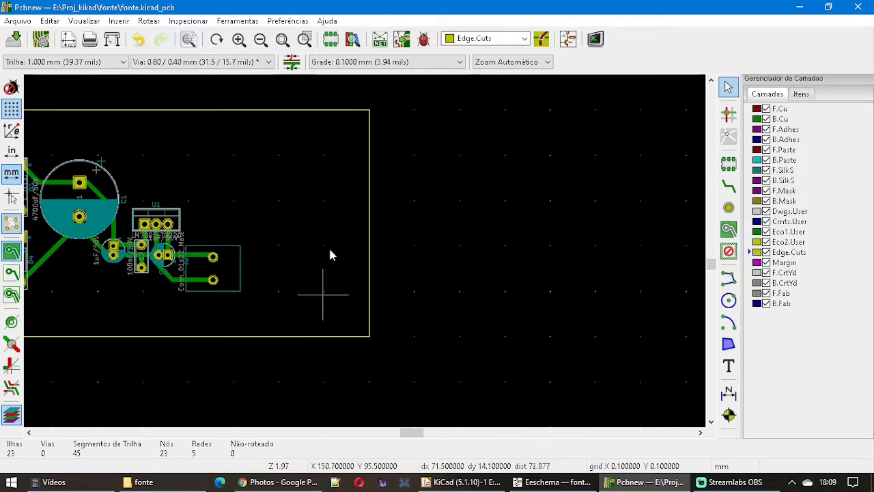
- Try to reshape the board outline by moving its upper-right corner and edges freehand, and undo each change
{"action": "left_click", "coordinate": [369, 133]}
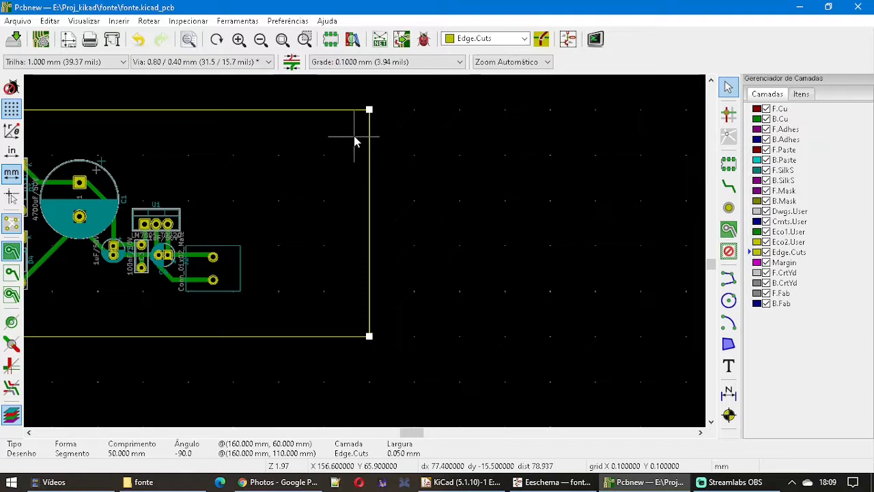
{"action": "left_click_drag", "start_coordinate": [369, 110], "coordinate": [398, 132]}
{"action": "key", "text": "ctrl+z"}
{"action": "left_click_drag", "start_coordinate": [405, 91], "coordinate": [339, 368]}
{"action": "left_click", "coordinate": [334, 289]}
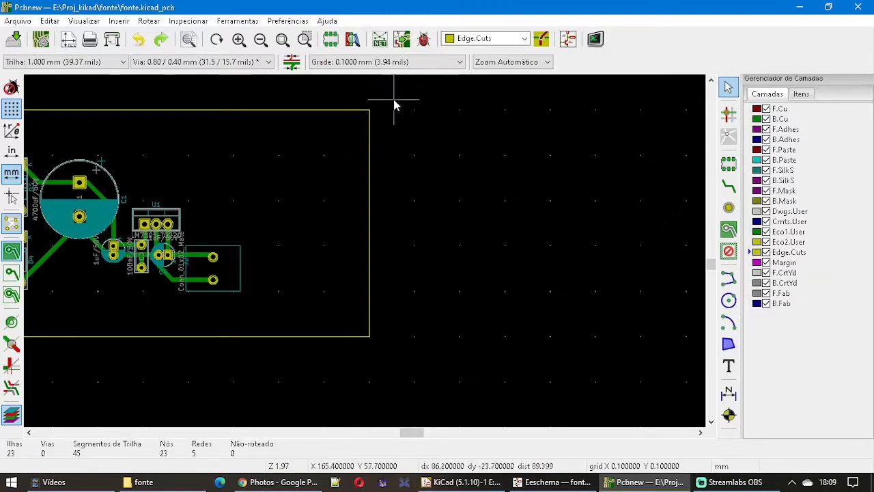
{"action": "left_click_drag", "start_coordinate": [377, 107], "coordinate": [357, 349]}
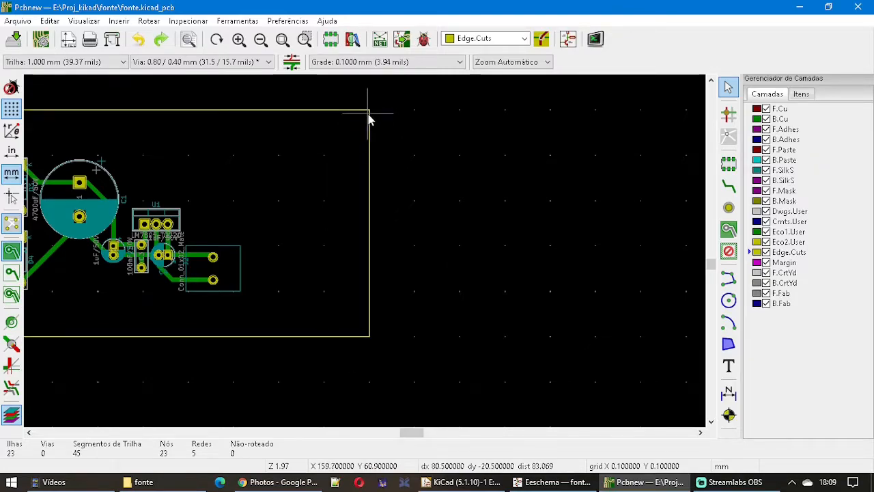
{"action": "left_click_drag", "start_coordinate": [369, 119], "coordinate": [346, 130]}
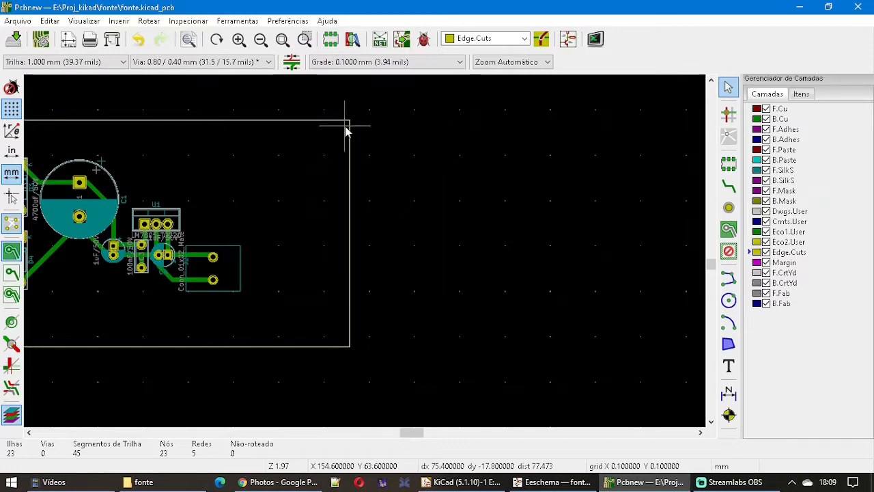
{"action": "key", "text": "ctrl+z"}
- Set the start X and end X of the outline's right edge segment to 130 mm
{"action": "scroll", "coordinate": [369, 133], "scroll_direction": "up", "scroll_amount": 5}
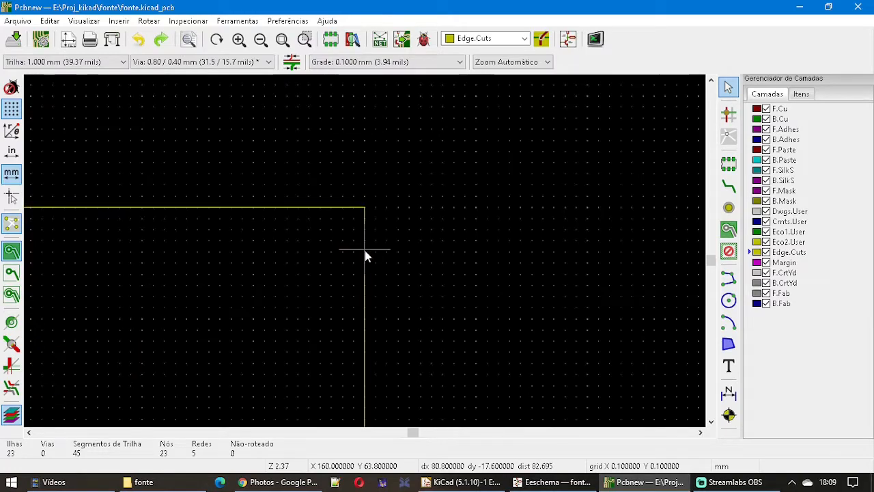
{"action": "double_click", "coordinate": [364, 250]}
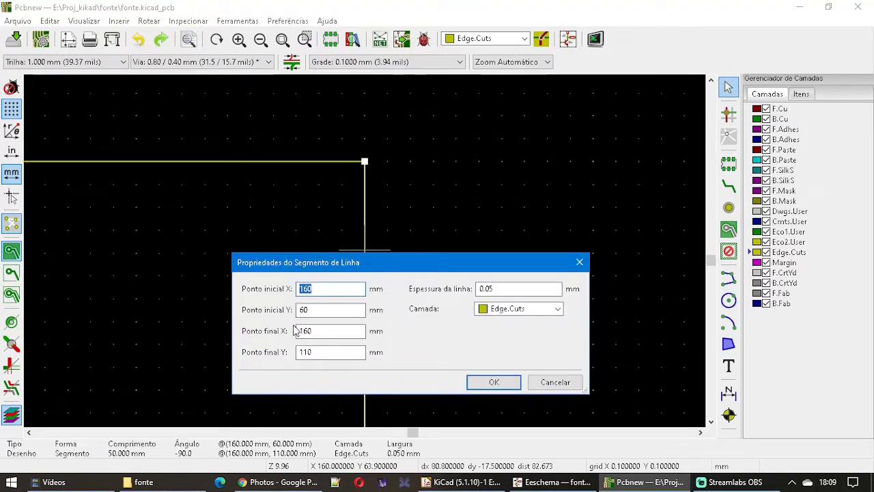
{"action": "left_click", "coordinate": [325, 288]}
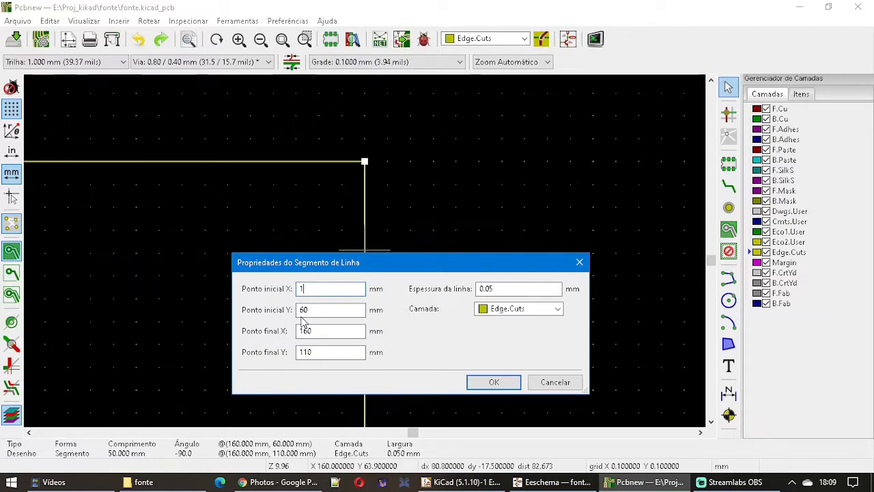
{"action": "left_click_drag", "start_coordinate": [322, 332], "coordinate": [304, 330]}
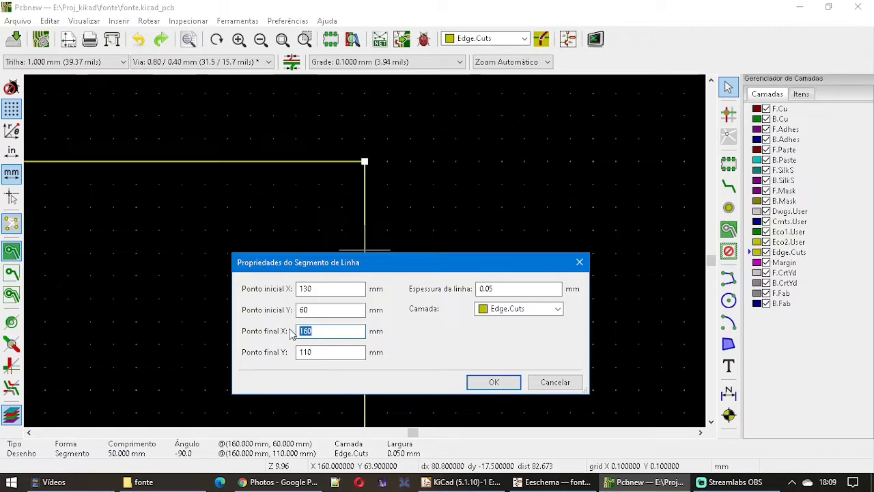
{"action": "type", "text": "1"}
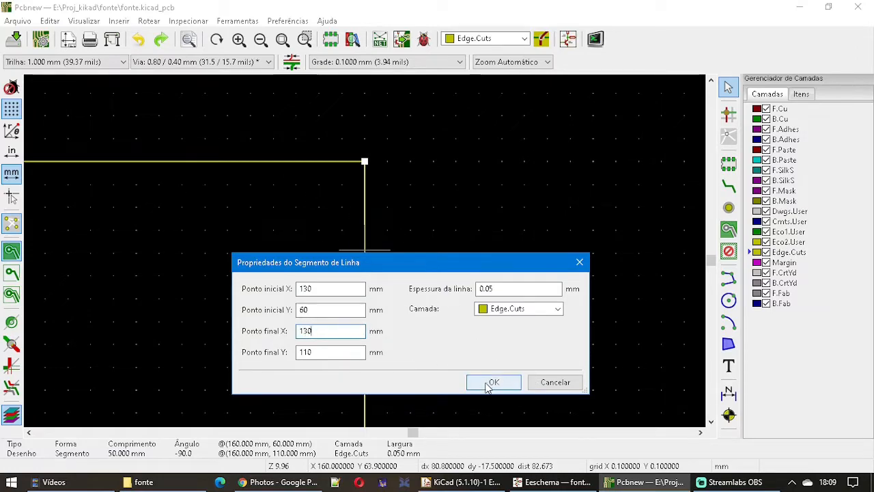
{"action": "left_click", "coordinate": [489, 386]}
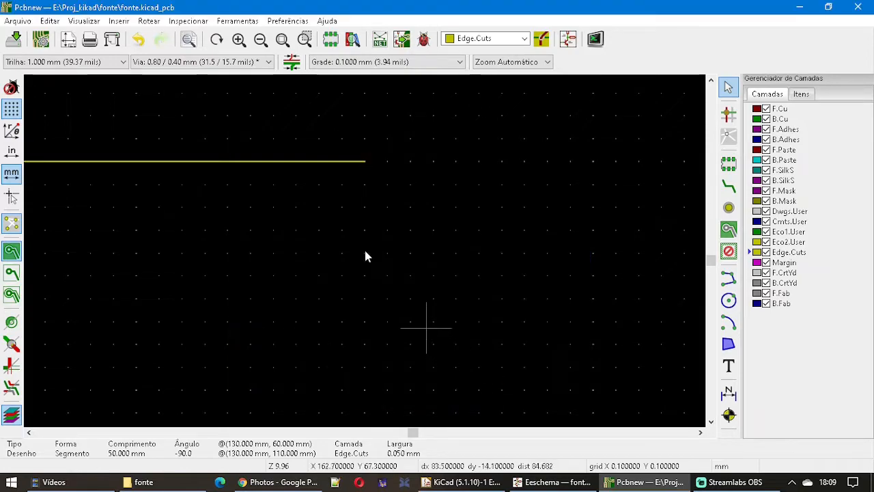
- Set the start X and end X of the outline's right edge segment to 140 mm
{"action": "scroll", "coordinate": [365, 252], "scroll_direction": "down", "scroll_amount": 1}
{"action": "scroll", "coordinate": [365, 252], "scroll_direction": "up", "scroll_amount": 2}
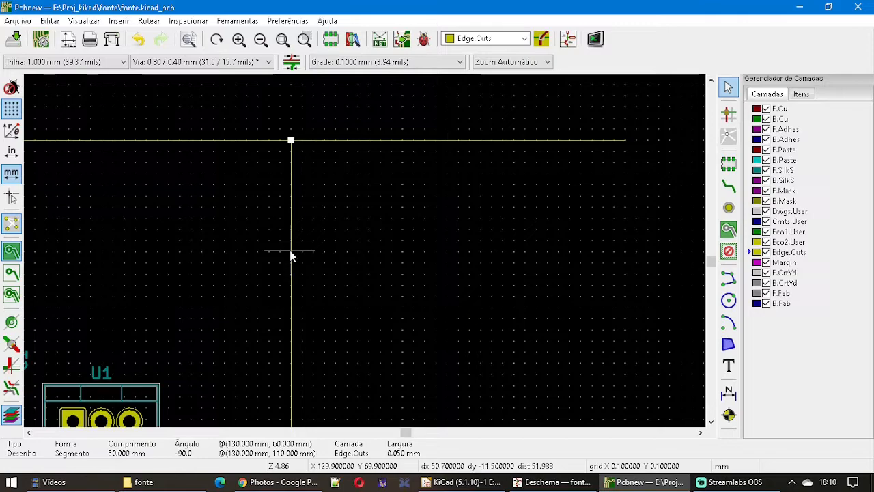
{"action": "scroll", "coordinate": [290, 256], "scroll_direction": "up", "scroll_amount": 3}
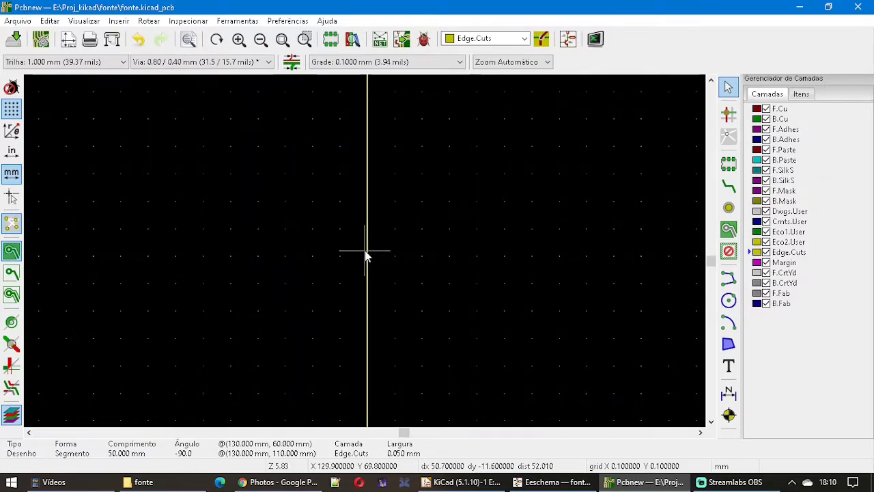
{"action": "double_click", "coordinate": [370, 258]}
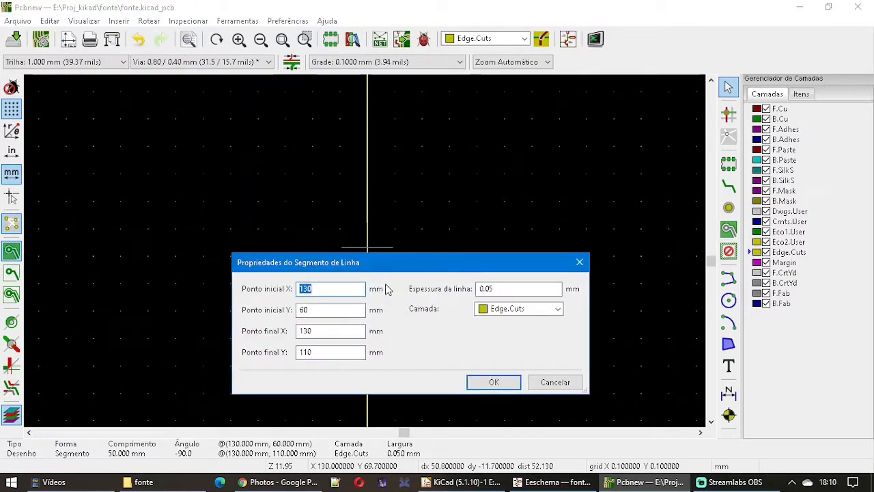
{"action": "left_click", "coordinate": [329, 330]}
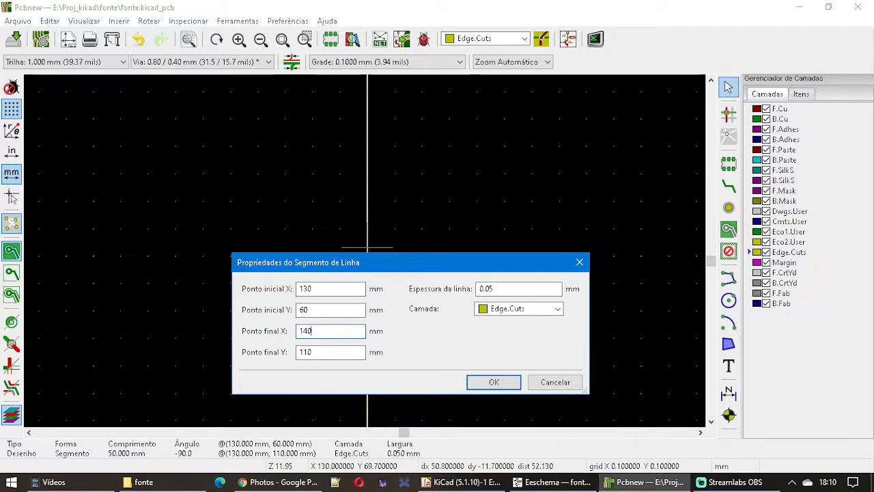
{"action": "key", "text": "shift+Tab"}
{"action": "key", "text": "shift+Tab"}
{"action": "left_click", "coordinate": [482, 381]}
- Shorten the outline's top edge segment by setting its end X to 140 mm
{"action": "scroll", "coordinate": [365, 250], "scroll_direction": "down", "scroll_amount": 4}
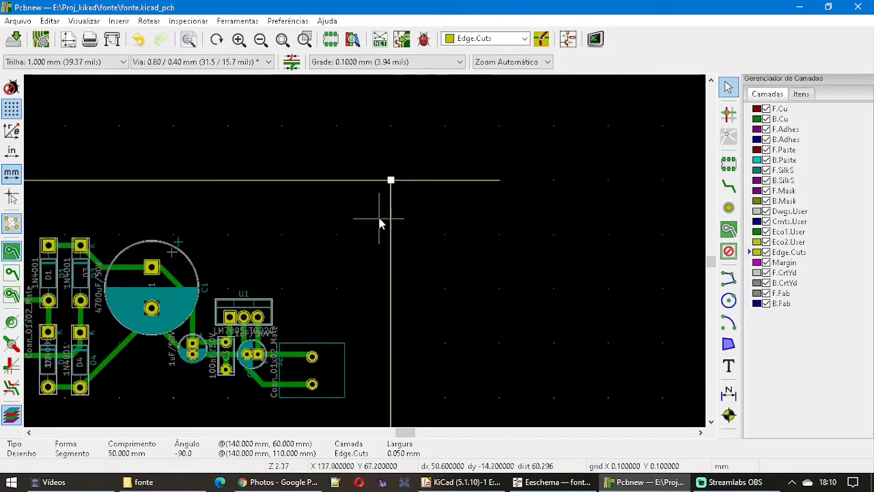
{"action": "scroll", "coordinate": [482, 195], "scroll_direction": "up", "scroll_amount": 2}
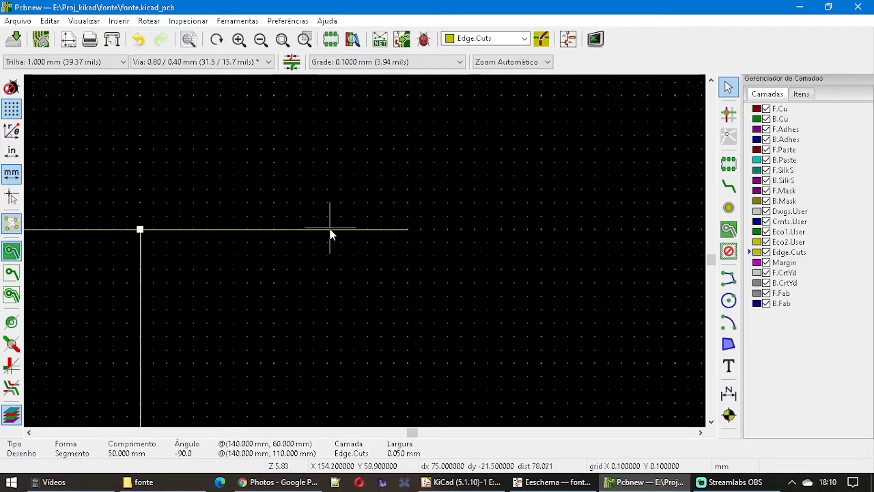
{"action": "double_click", "coordinate": [406, 230]}
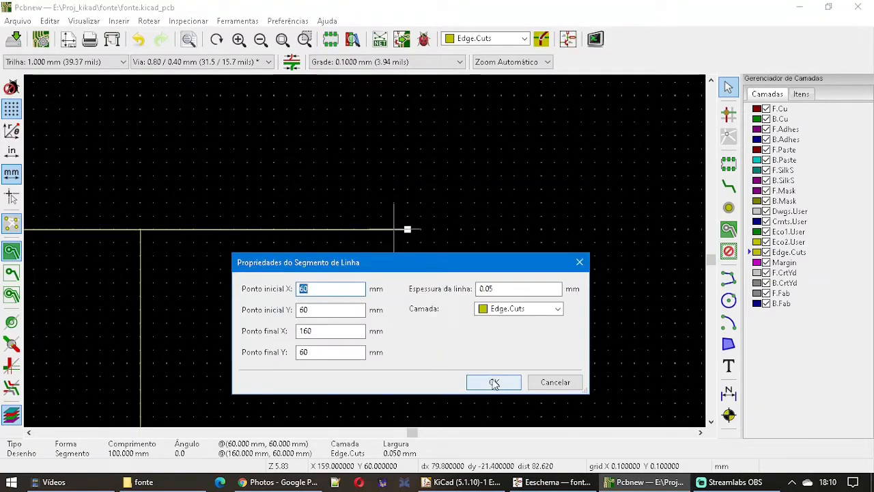
{"action": "left_click", "coordinate": [330, 330]}
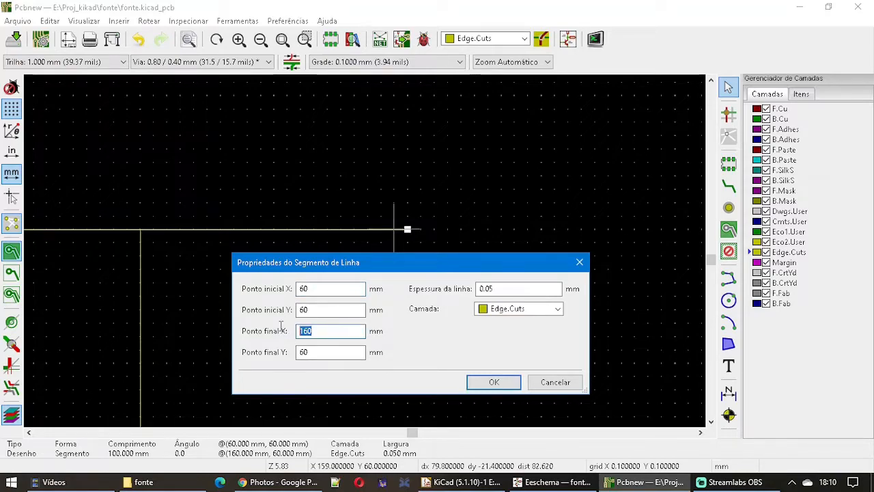
{"action": "type", "text": "140"}
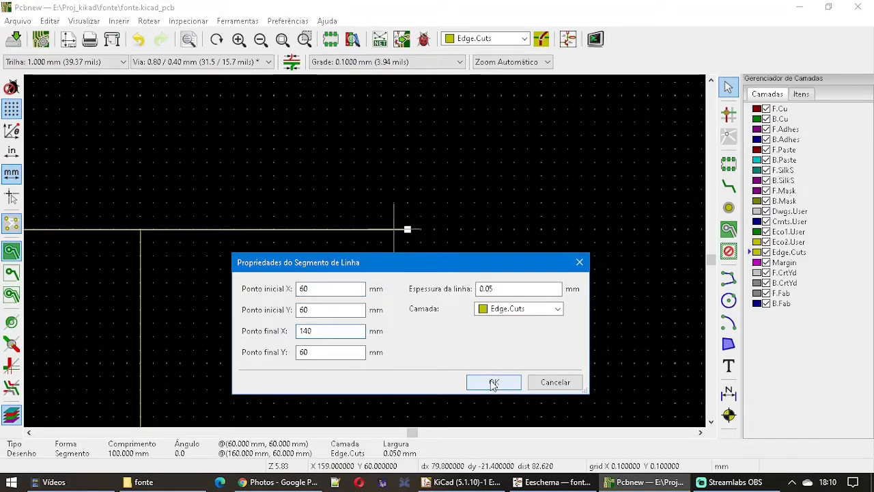
{"action": "left_click", "coordinate": [494, 382]}
- Shorten the outline's bottom edge segment by setting its start X to 140 mm
{"action": "scroll", "coordinate": [490, 381], "scroll_direction": "down", "scroll_amount": 3}
{"action": "scroll", "coordinate": [376, 352], "scroll_direction": "up", "scroll_amount": 3}
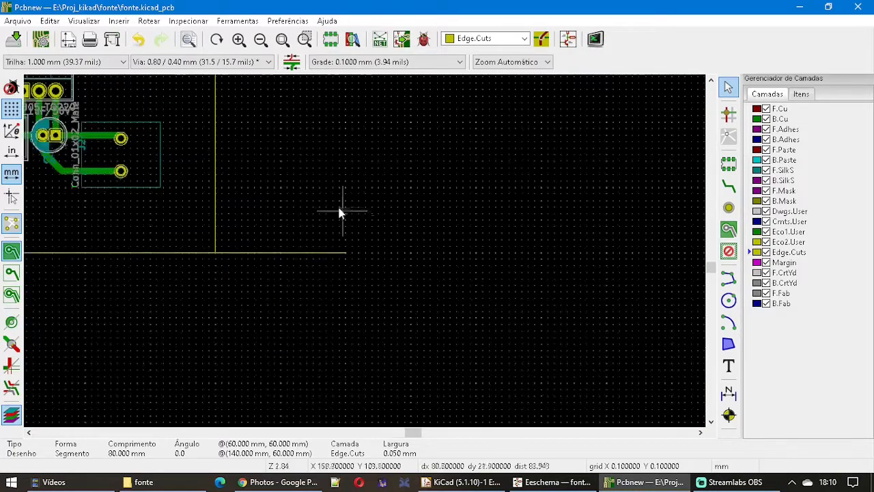
{"action": "scroll", "coordinate": [365, 252], "scroll_direction": "up", "scroll_amount": 2}
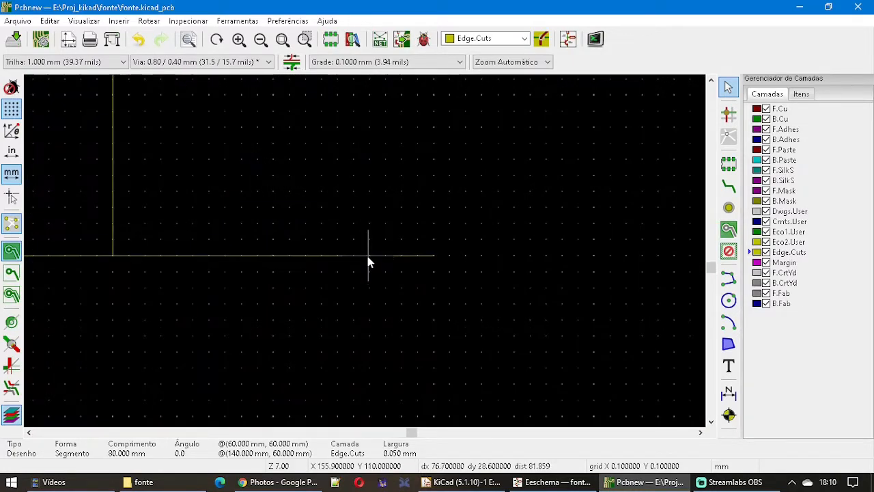
{"action": "left_click", "coordinate": [368, 257]}
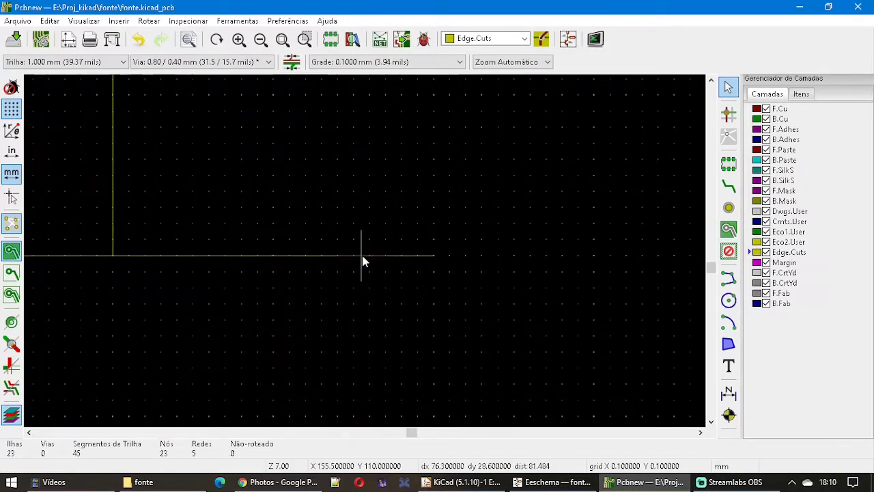
{"action": "double_click", "coordinate": [363, 260]}
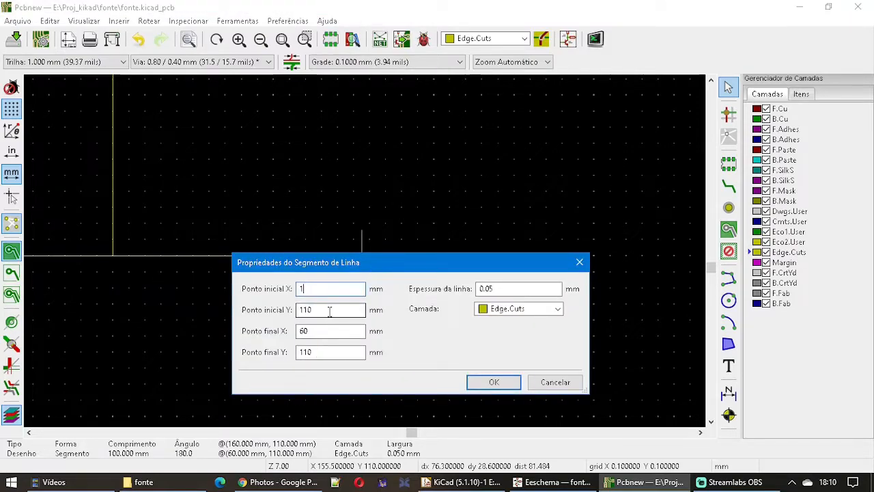
{"action": "left_click", "coordinate": [488, 380]}
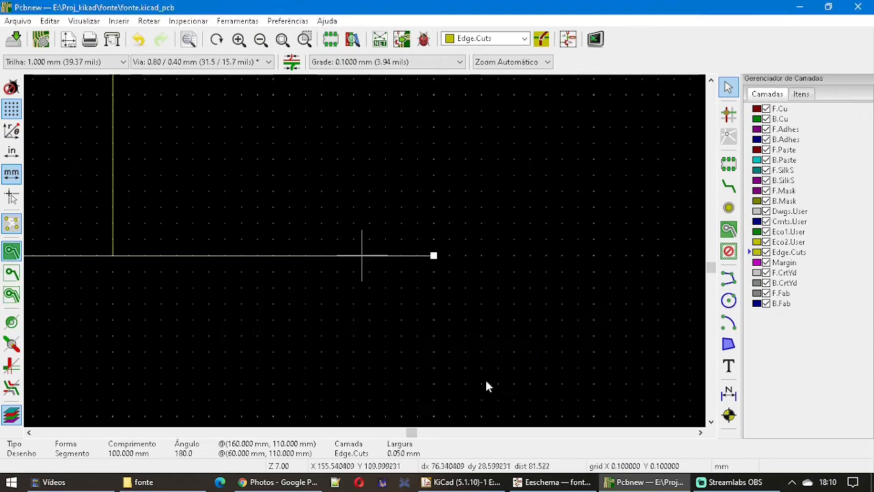
- Open the board in the 3D viewer and examine the component placement on the top side from several angles
{"action": "scroll", "coordinate": [394, 305], "scroll_direction": "down", "scroll_amount": 5}
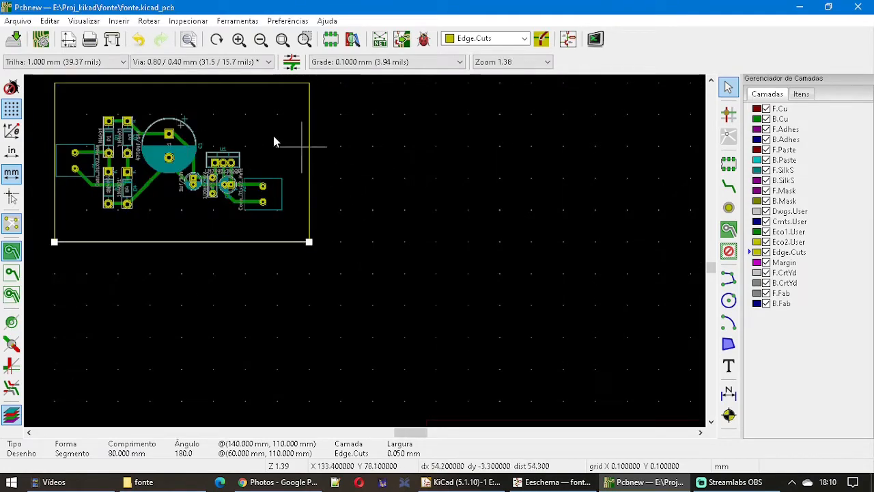
{"action": "key", "text": "Home"}
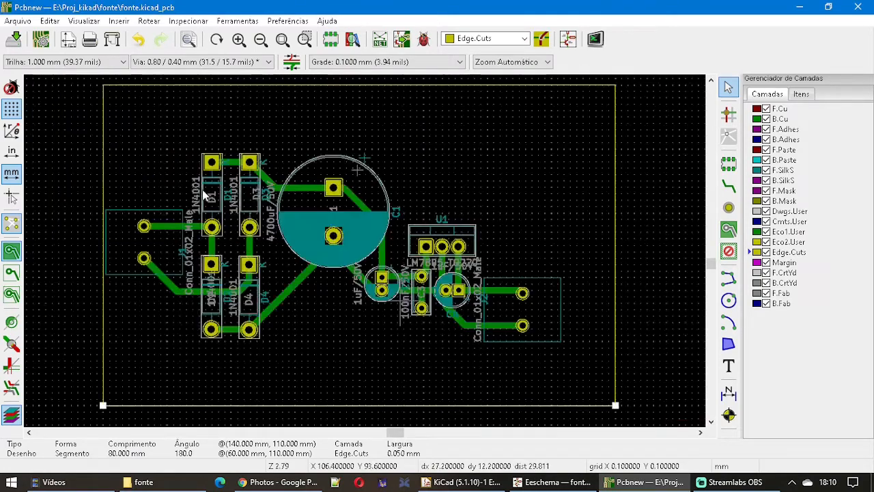
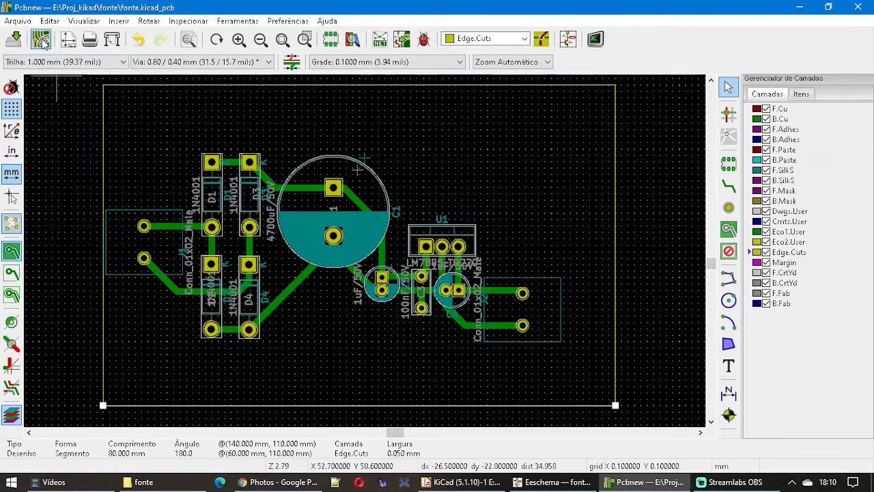
{"action": "left_click", "coordinate": [90, 22]}
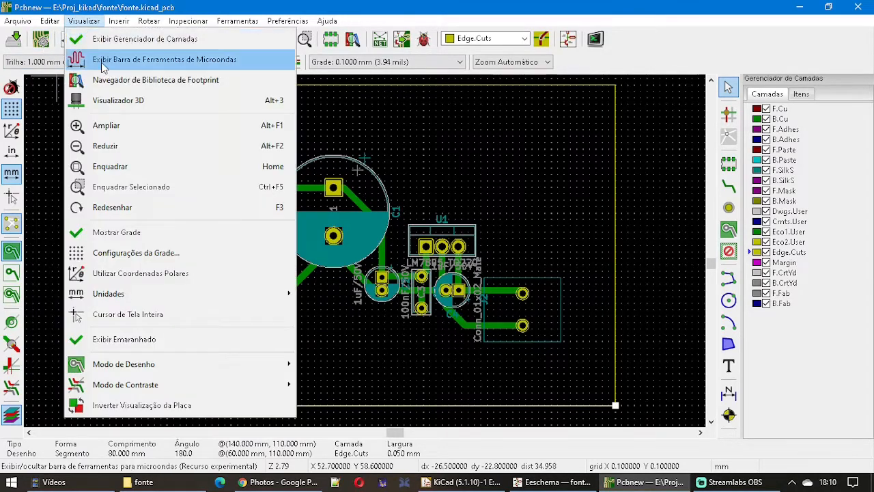
{"action": "left_click", "coordinate": [106, 103]}
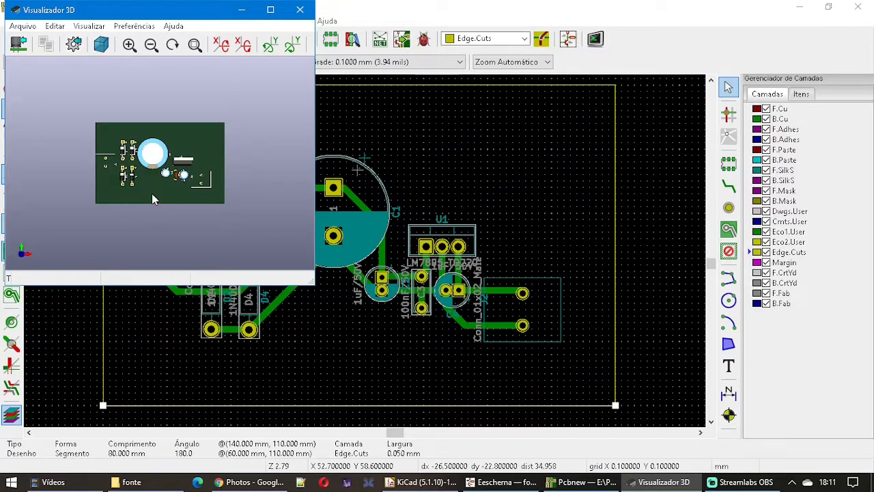
{"action": "left_click_drag", "start_coordinate": [152, 194], "coordinate": [248, 199]}
{"action": "scroll", "coordinate": [168, 191], "scroll_direction": "up", "scroll_amount": 5}
{"action": "scroll", "coordinate": [58, 171], "scroll_direction": "up", "scroll_amount": 2}
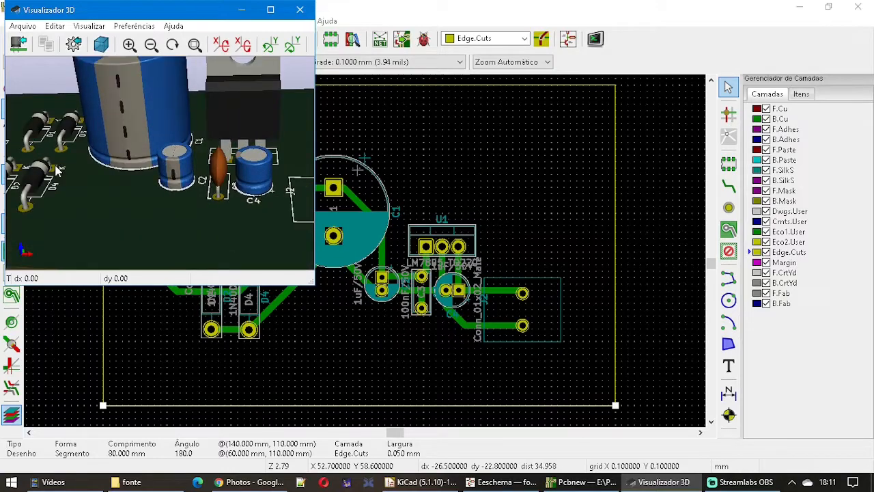
{"action": "scroll", "coordinate": [59, 170], "scroll_direction": "down", "scroll_amount": 2}
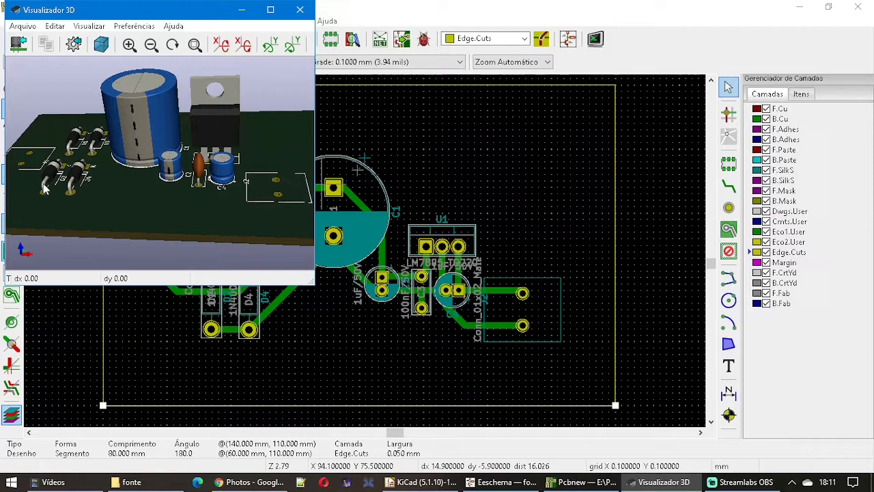
{"action": "scroll", "coordinate": [213, 183], "scroll_direction": "down", "scroll_amount": 3}
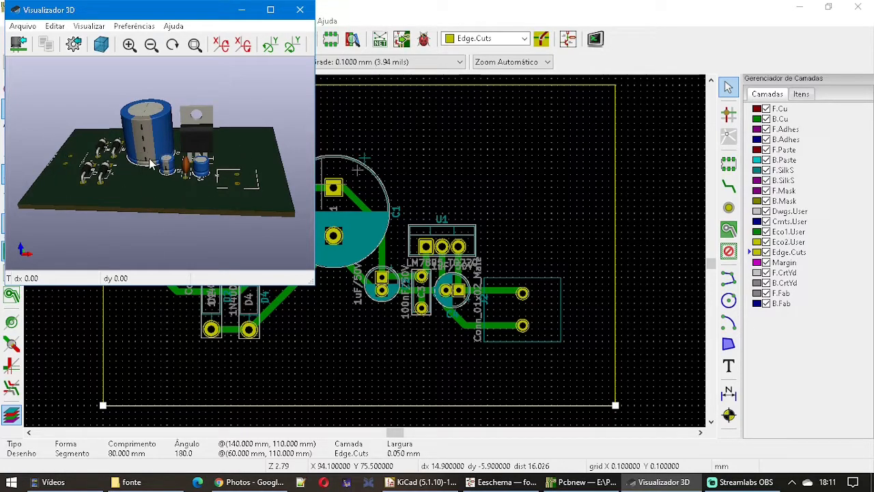
{"action": "left_click_drag", "start_coordinate": [150, 162], "coordinate": [203, 204]}
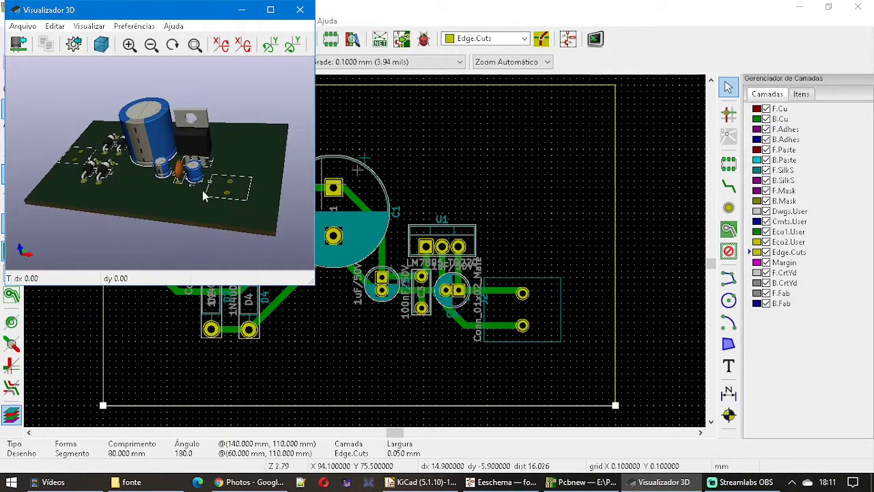
- Turn the 3D board over and examine the tracks and solder pads on its underside
{"action": "left_click_drag", "start_coordinate": [141, 215], "coordinate": [172, 164]}
{"action": "scroll", "coordinate": [170, 157], "scroll_direction": "up", "scroll_amount": 3}
{"action": "scroll", "coordinate": [73, 154], "scroll_direction": "up", "scroll_amount": 2}
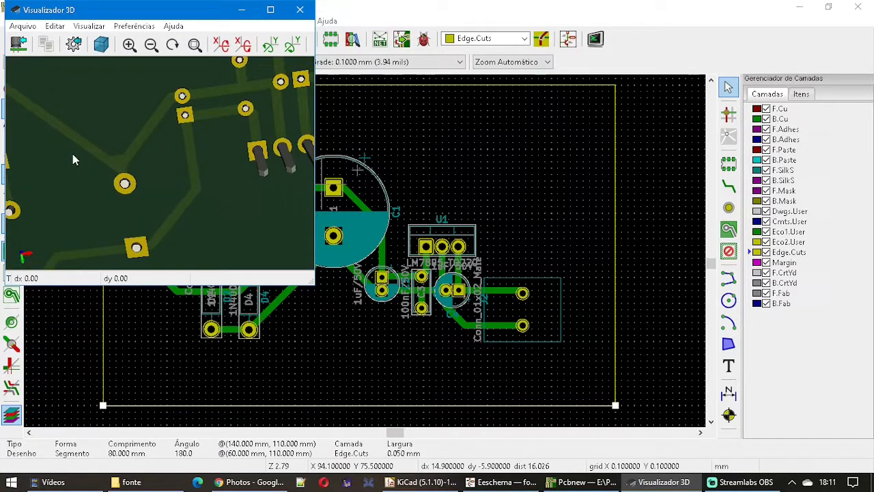
{"action": "scroll", "coordinate": [206, 165], "scroll_direction": "down", "scroll_amount": 3}
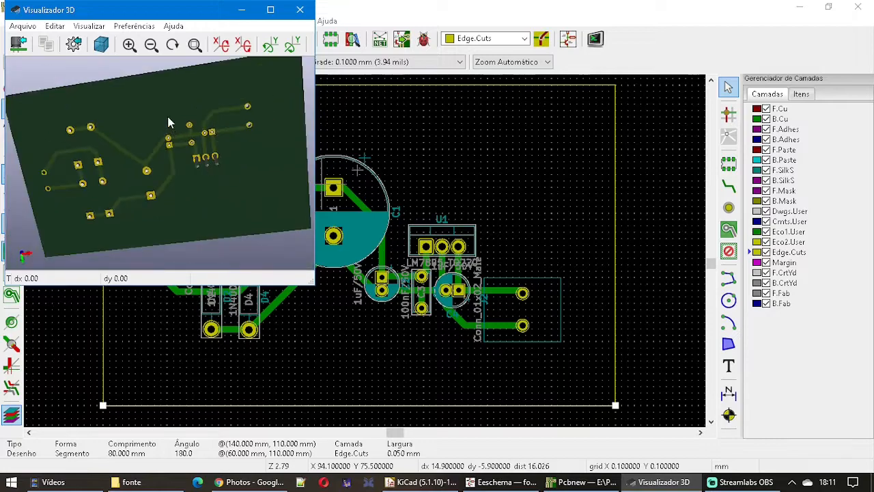